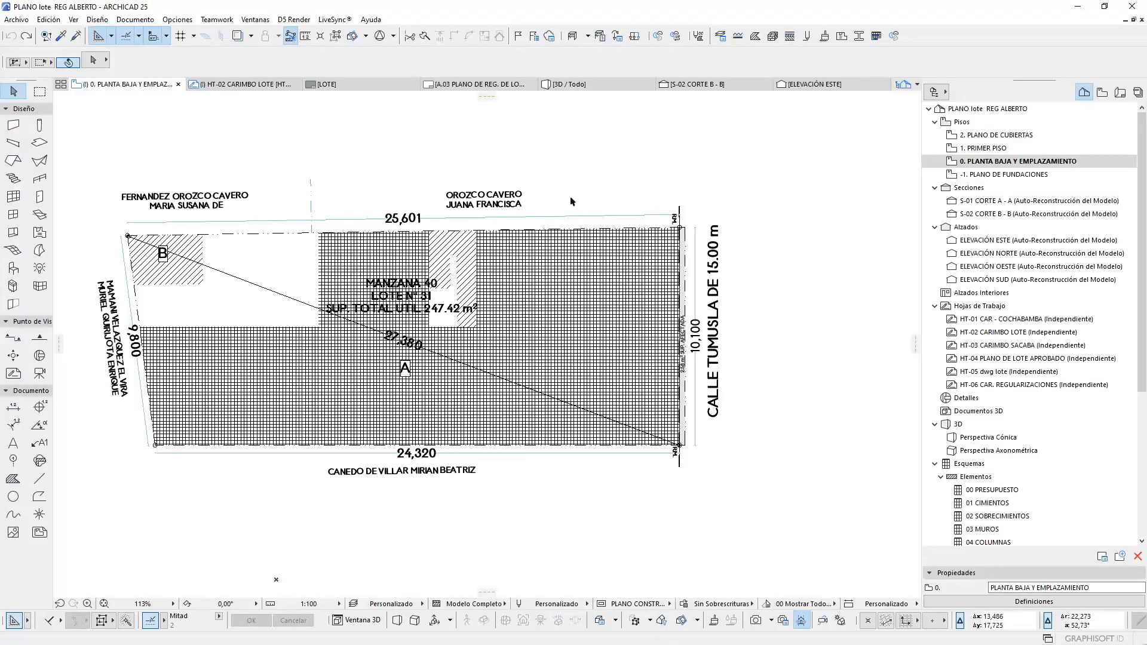
# Draw a rectangular marquee about 7.6 m wide and 15 m high around the lot's street-side end
pyautogui.click(41, 95)
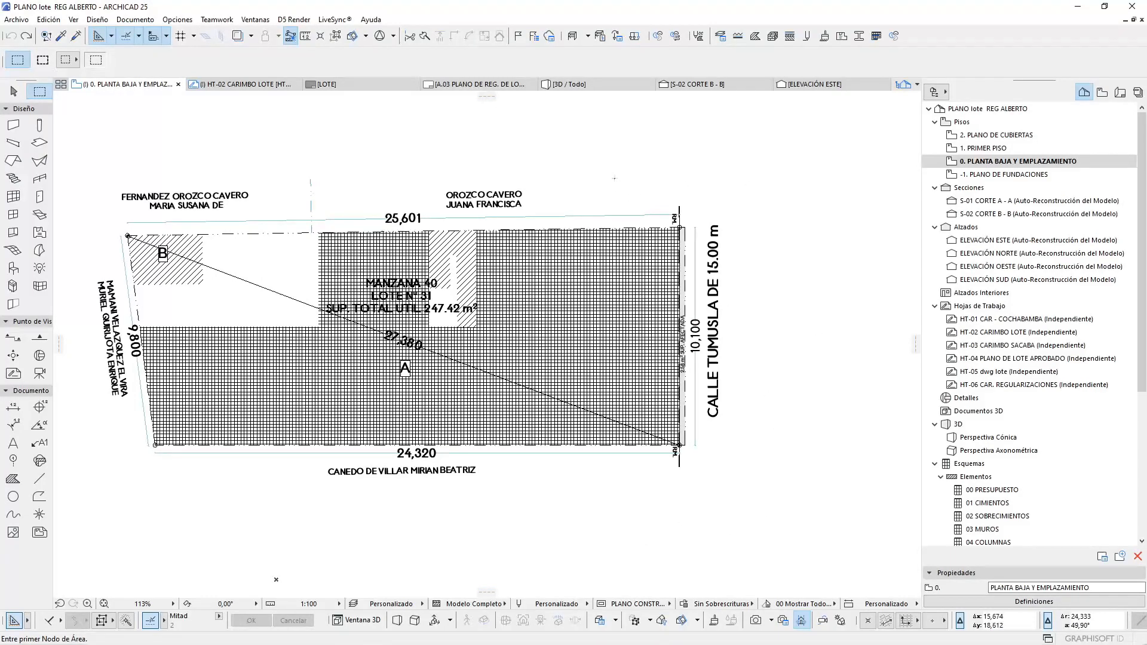
pyautogui.click(619, 178)
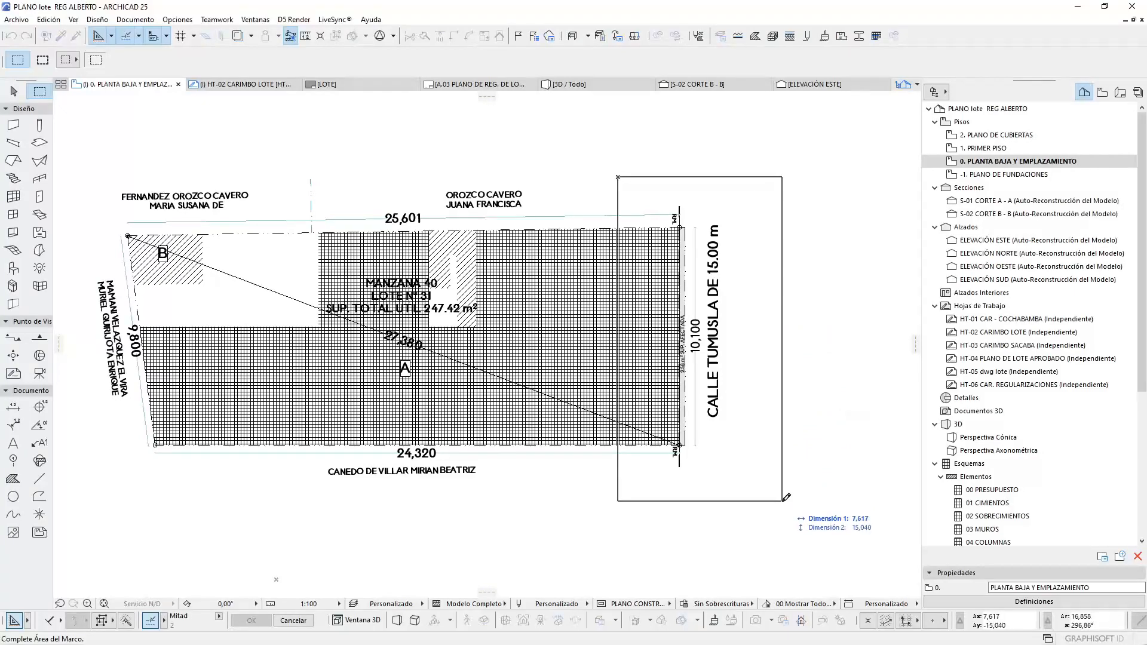
pyautogui.click(787, 498)
pyautogui.scroll(2, 638, 195)
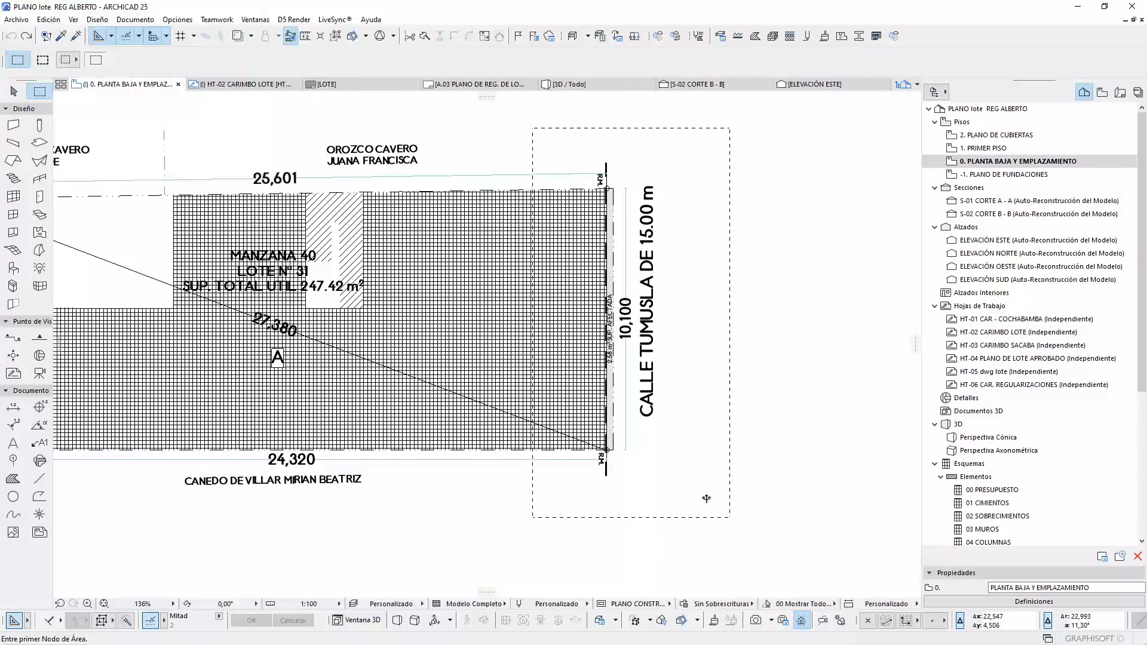
# Stretch the lot's street-side end horizontally outward by 3 m
pyautogui.hotkey('ctrl', 'h')
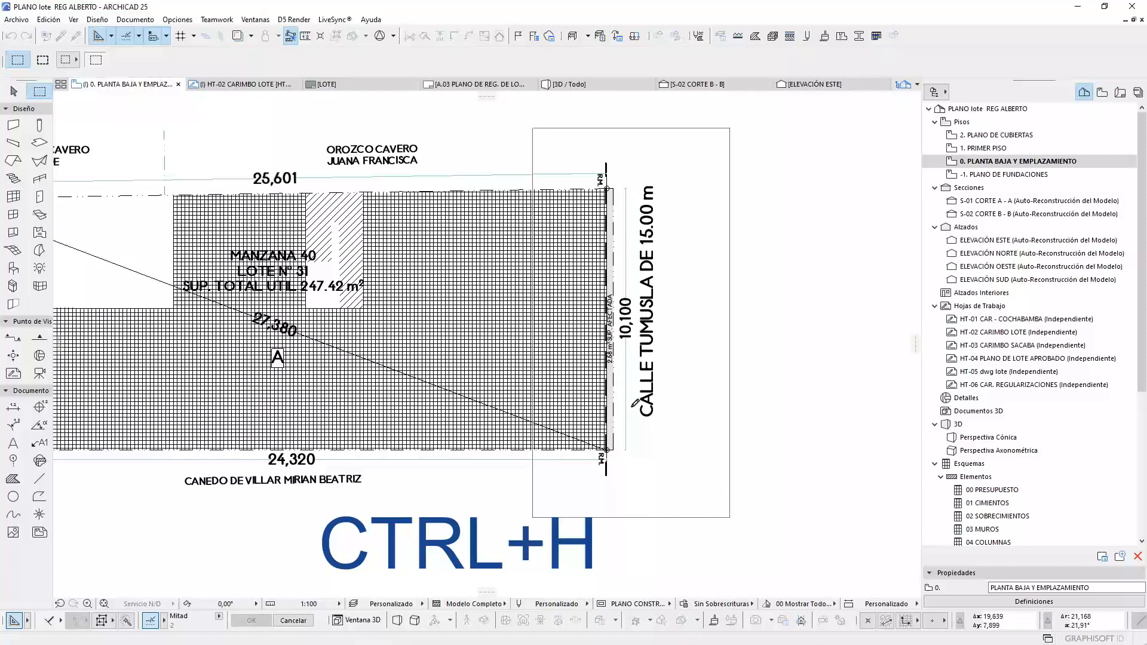
pyautogui.click(641, 430)
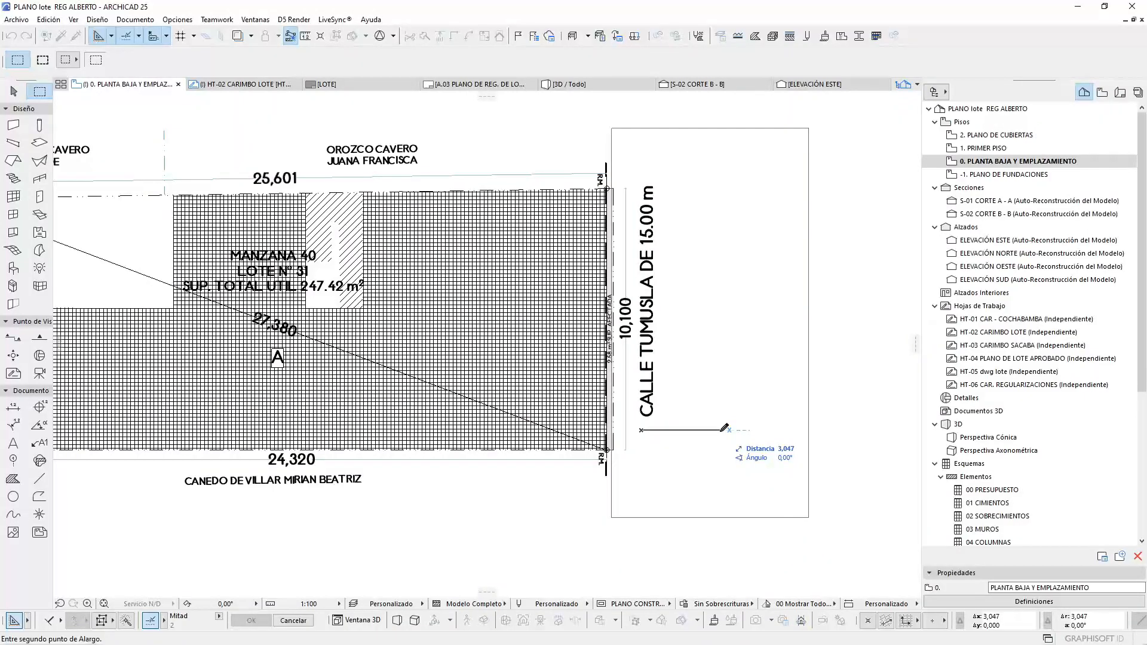
pyautogui.write('3')
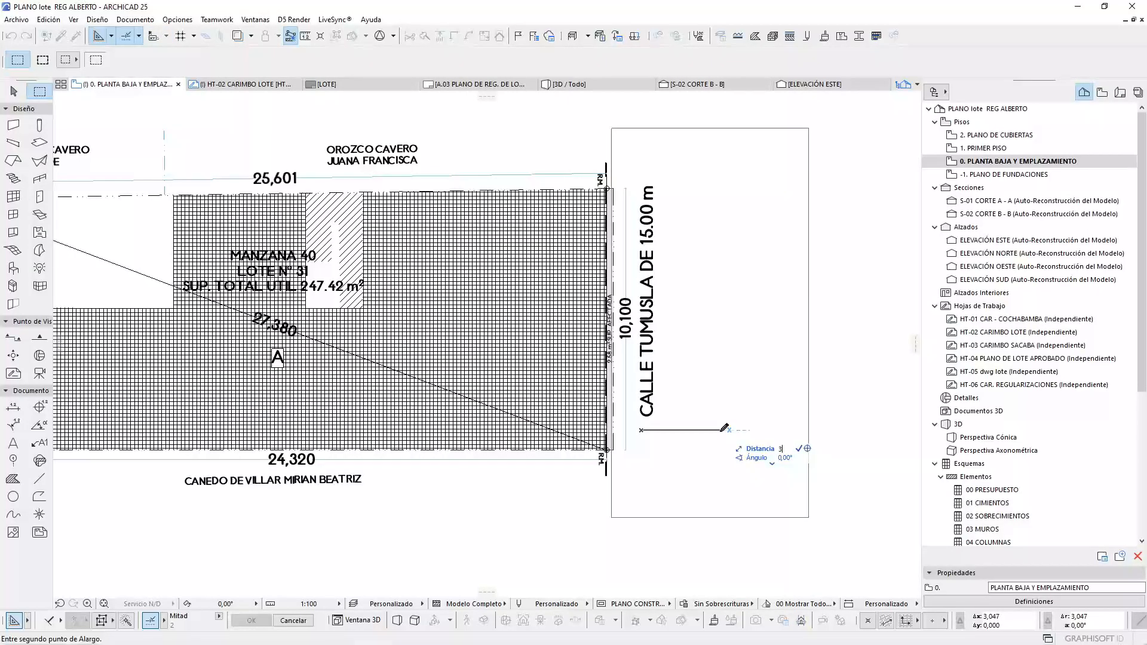
pyautogui.press('Return')
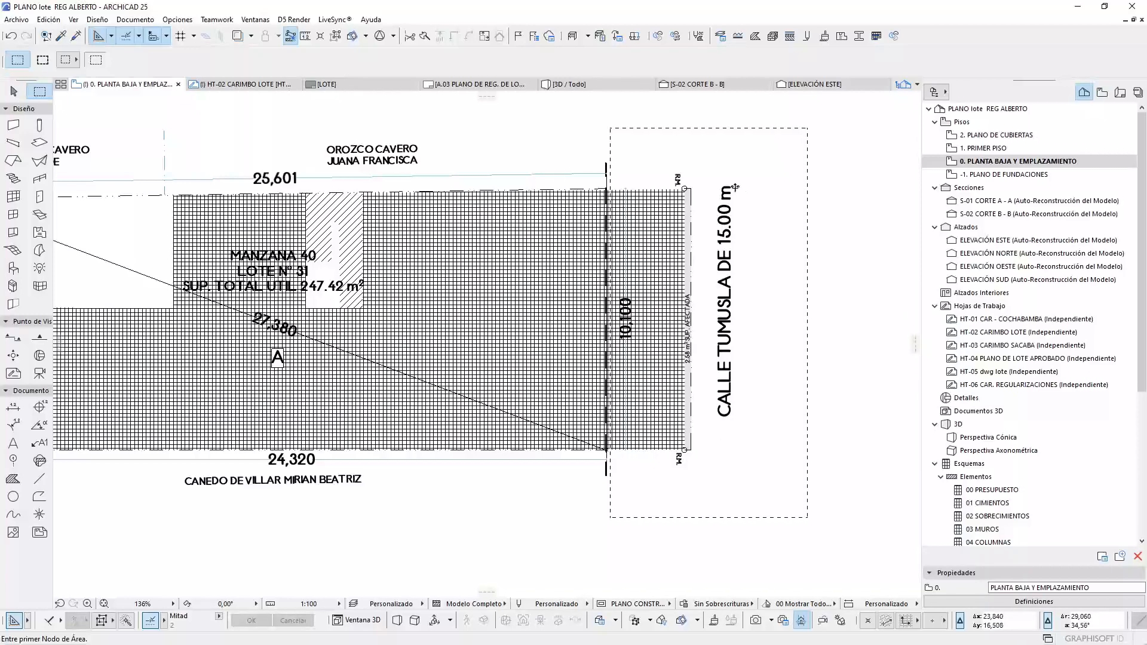
pyautogui.press('Escape')
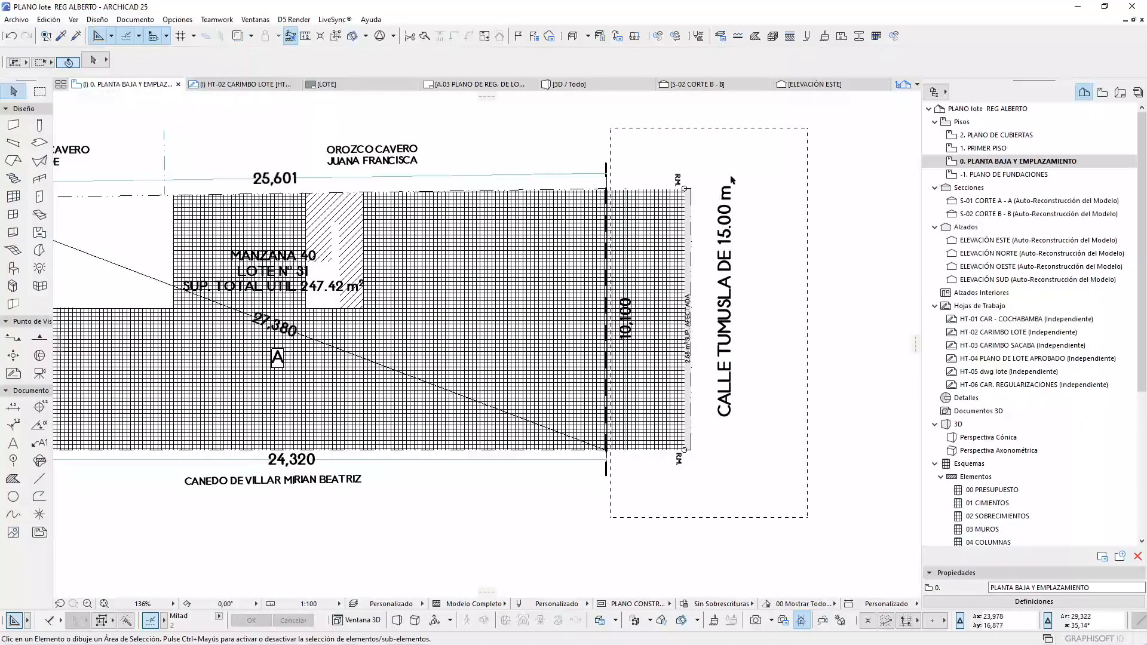
# Select the lot's boundary lines near the upper street-side corner and examine them against the stretched hatch
pyautogui.scroll(5, 624, 186)
pyautogui.scroll(2, 583, 205)
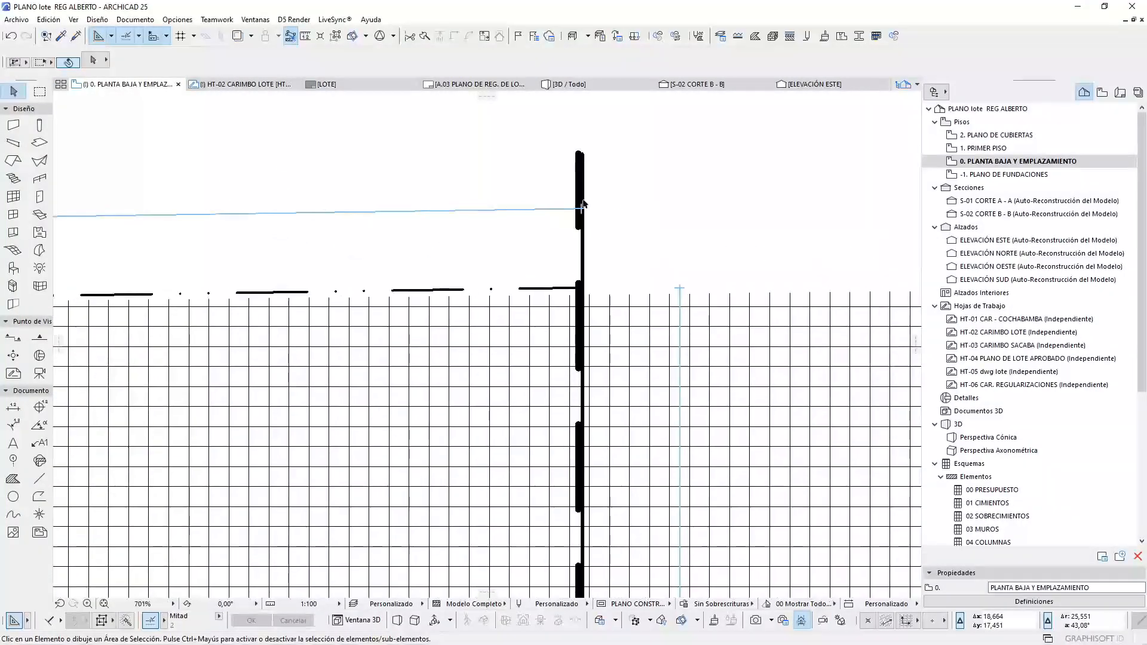
pyautogui.click(581, 206)
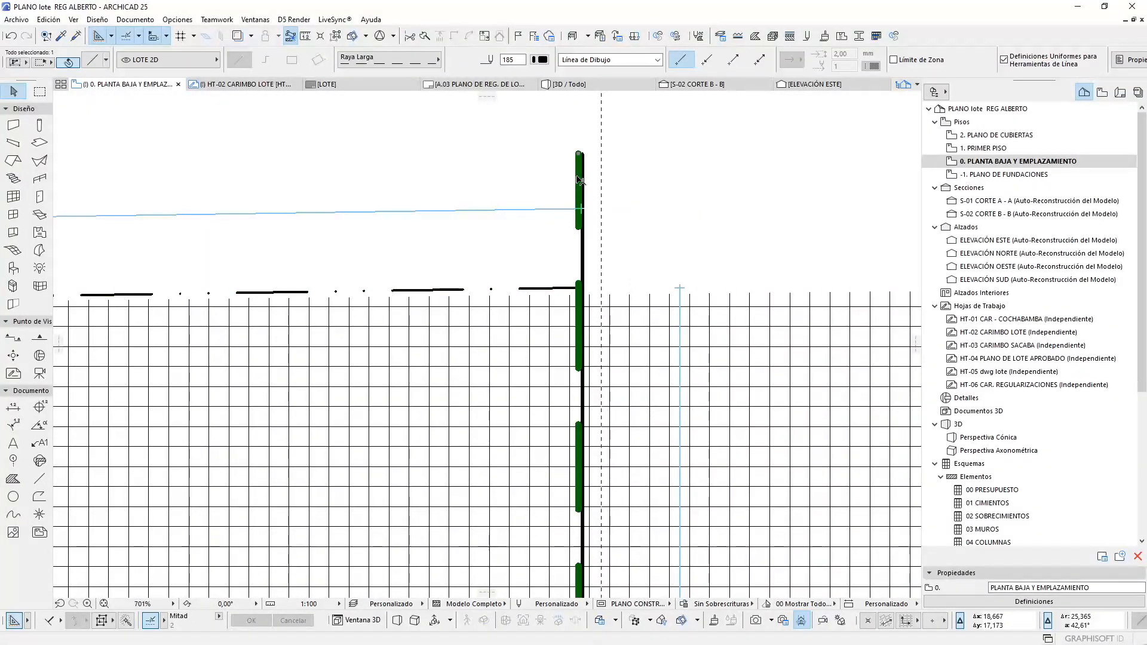
pyautogui.keyDown('shift'); pyautogui.click(555, 292); pyautogui.keyUp('shift')
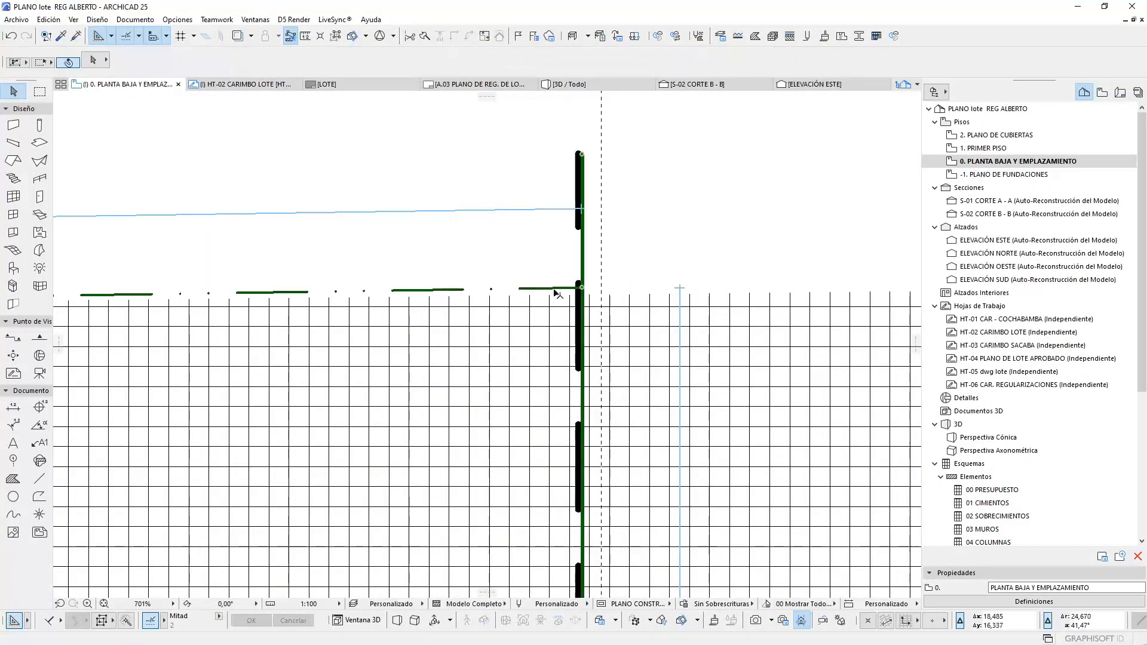
pyautogui.scroll(-5, 520, 229)
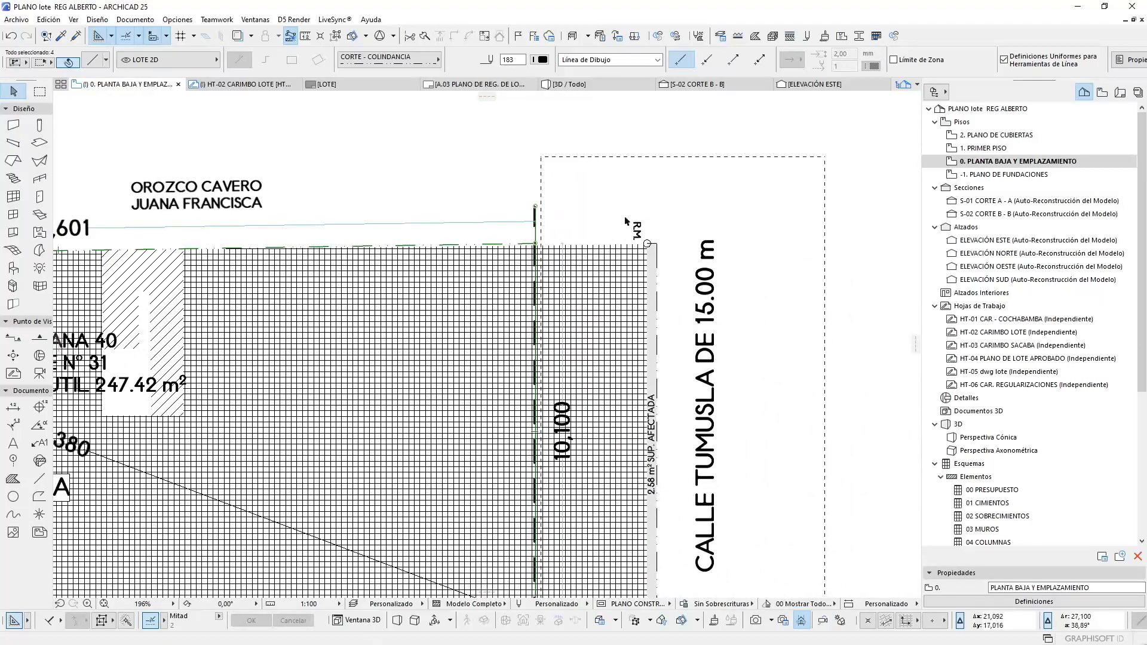
pyautogui.scroll(-3, 625, 220)
pyautogui.scroll(2, 675, 223)
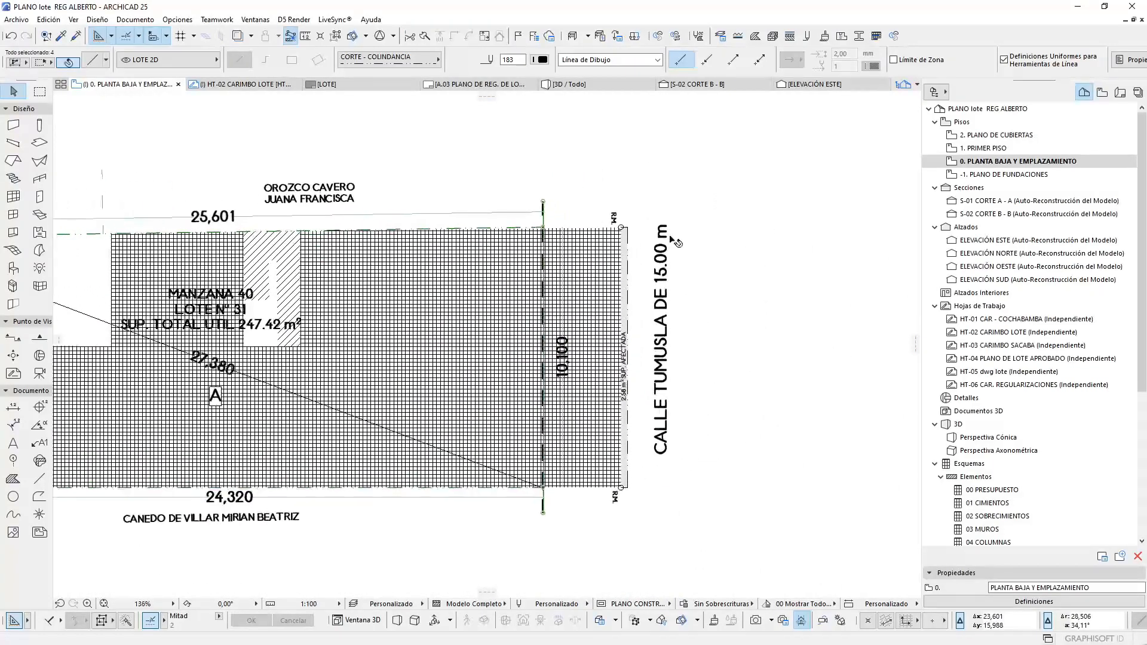
pyautogui.scroll(-2, 670, 201)
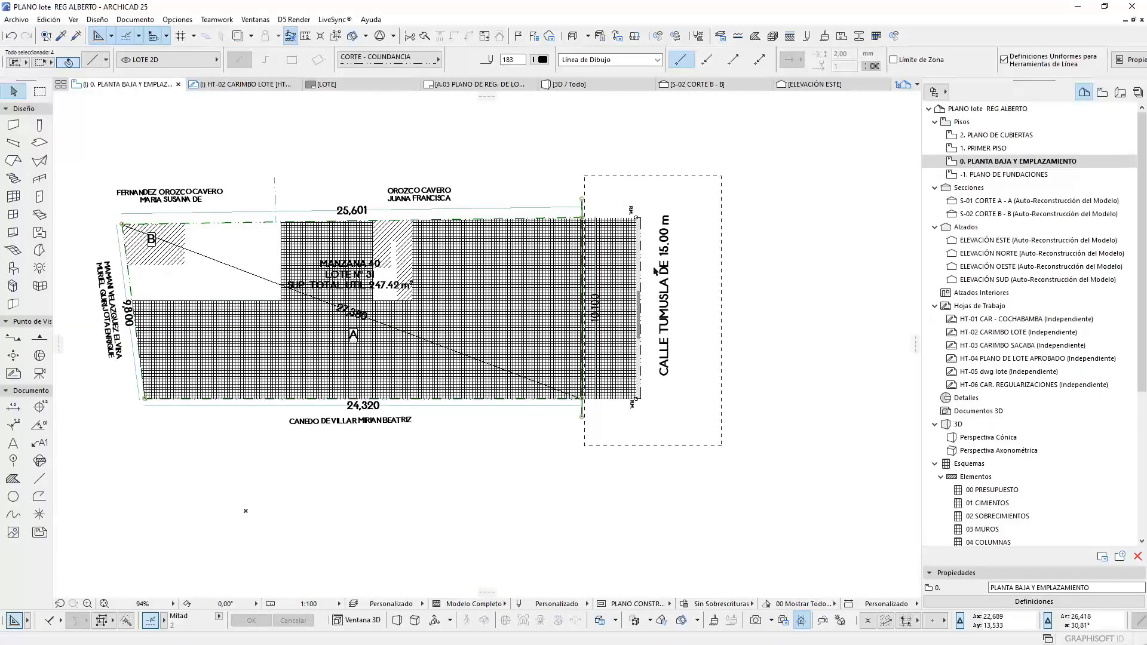
# Clear the selection and undo the stretch of the lot's street-side end
pyautogui.click(793, 291)
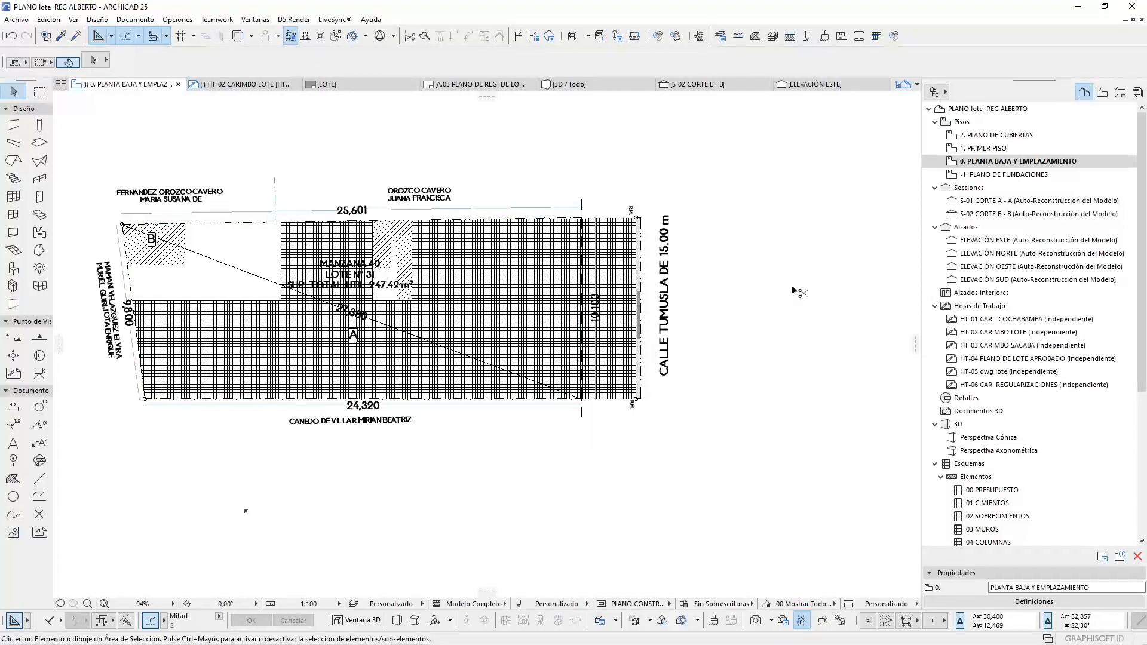
pyautogui.hotkey('ctrl', 'z')
pyautogui.hotkey('ctrl', 'z')
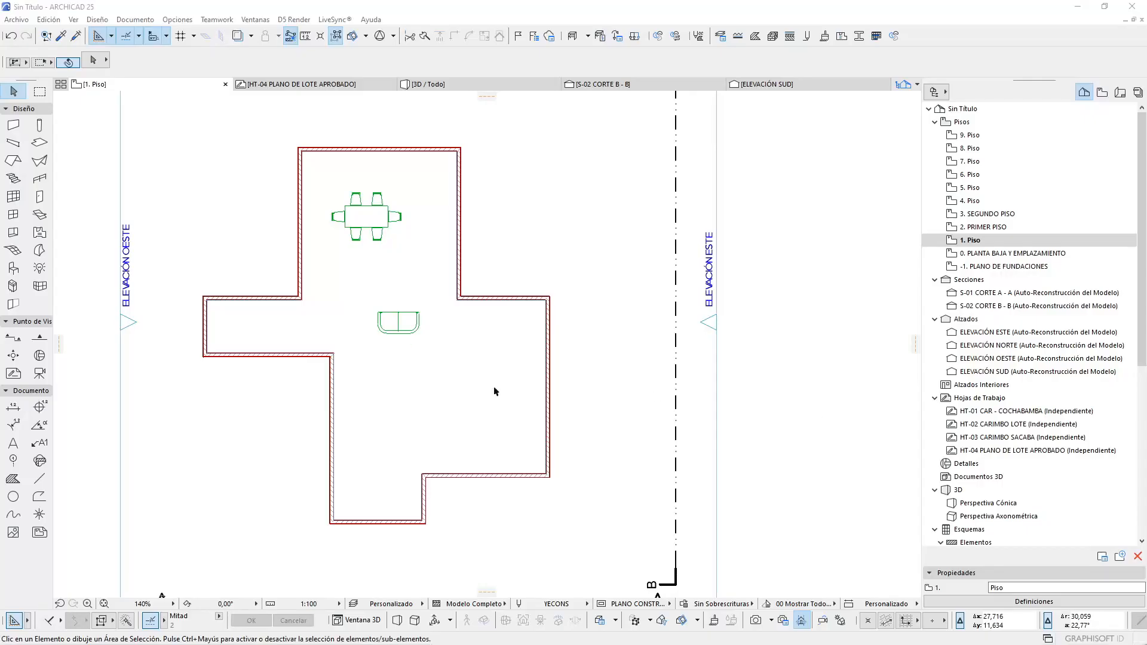
# Copy all element types from 1. Piso to 3. SEGUNDO PISO, 5. Piso and 7. Piso with Editar Elementos por Pisos
pyautogui.scroll(-2, 538, 325)
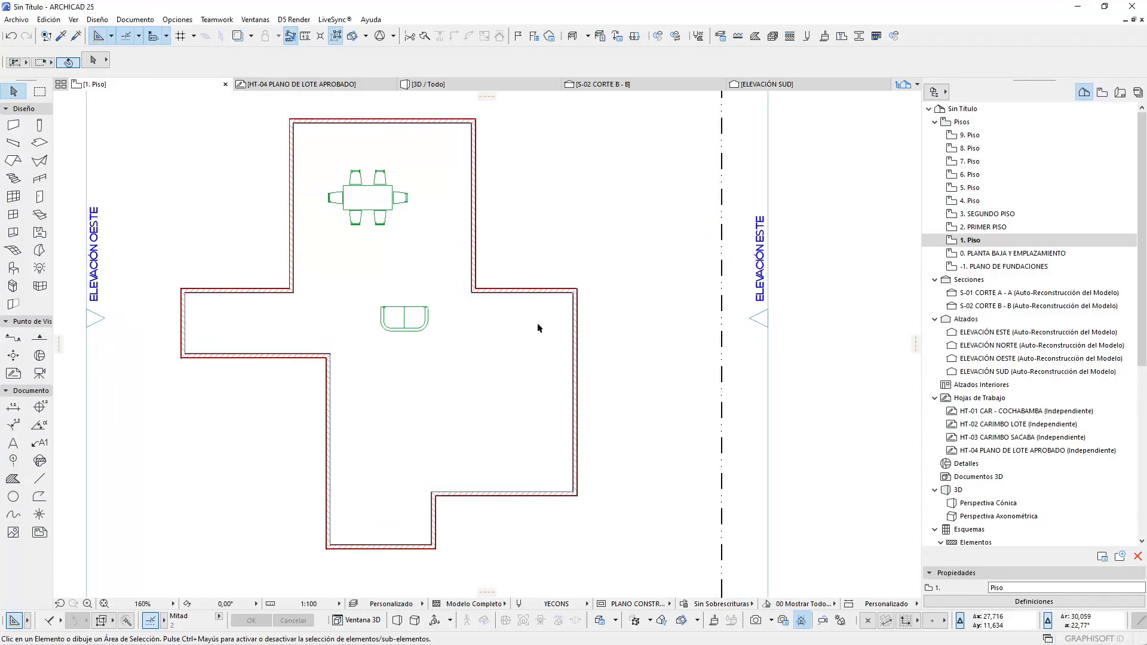
pyautogui.scroll(2, 557, 321)
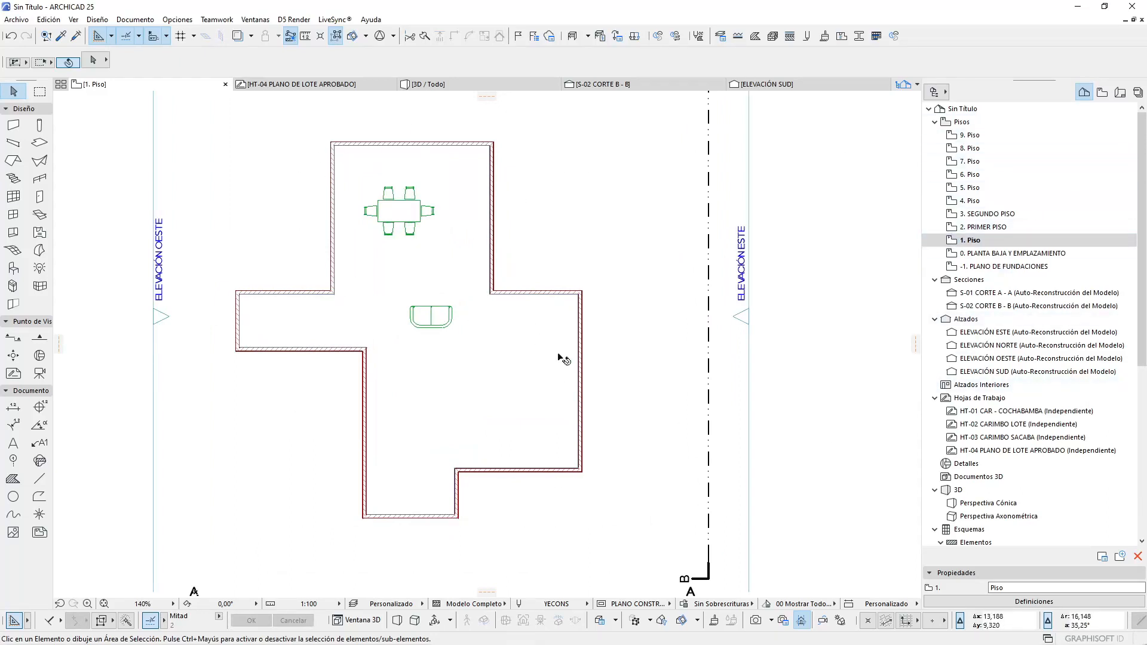
pyautogui.click(987, 239)
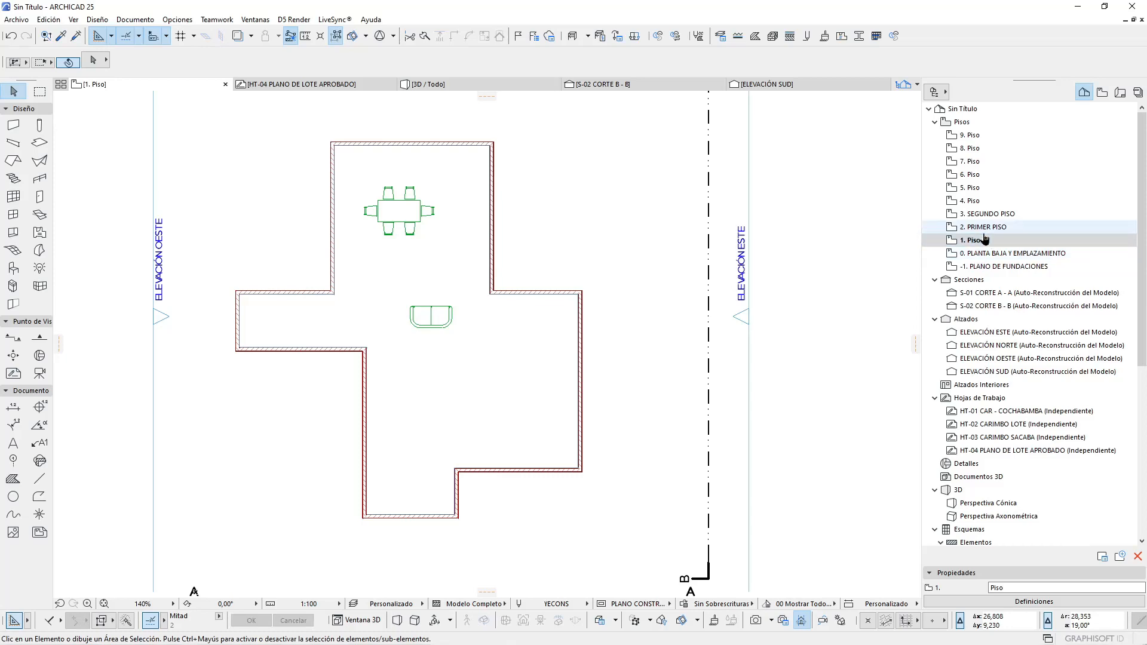
pyautogui.rightClick(981, 232)
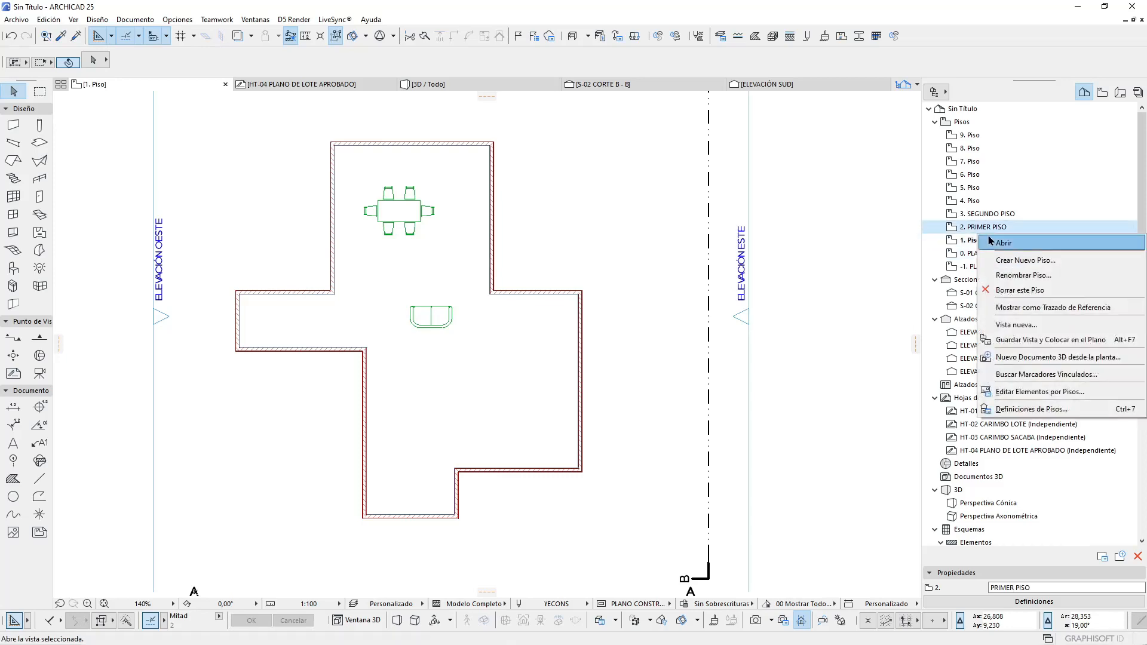
pyautogui.click(1040, 392)
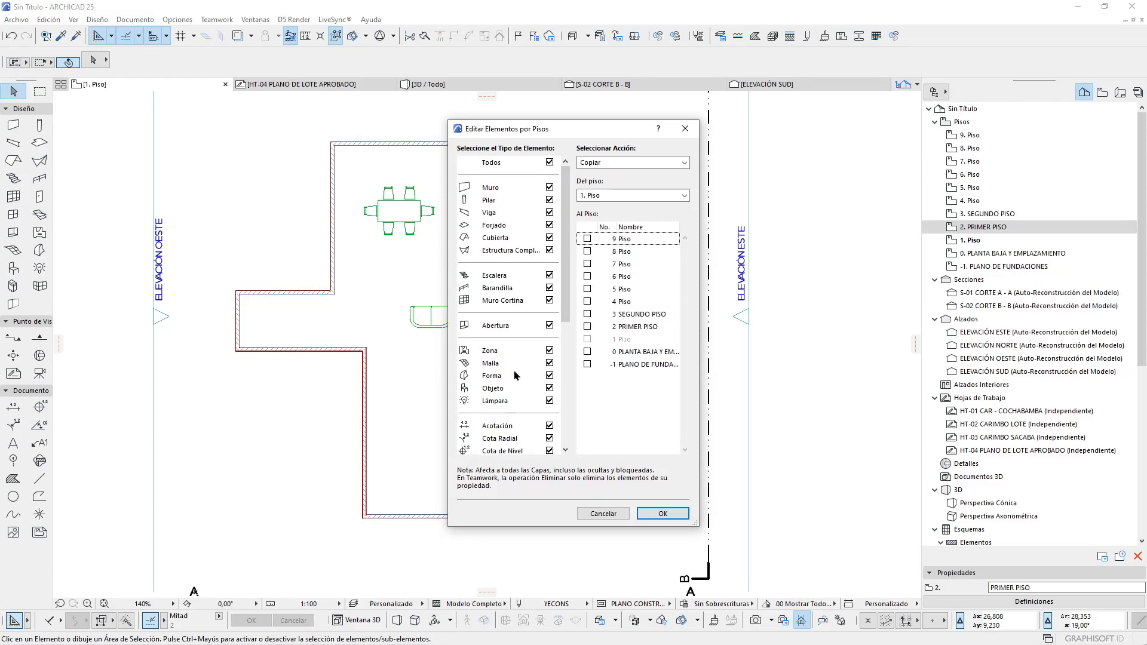
pyautogui.scroll(-6, 515, 373)
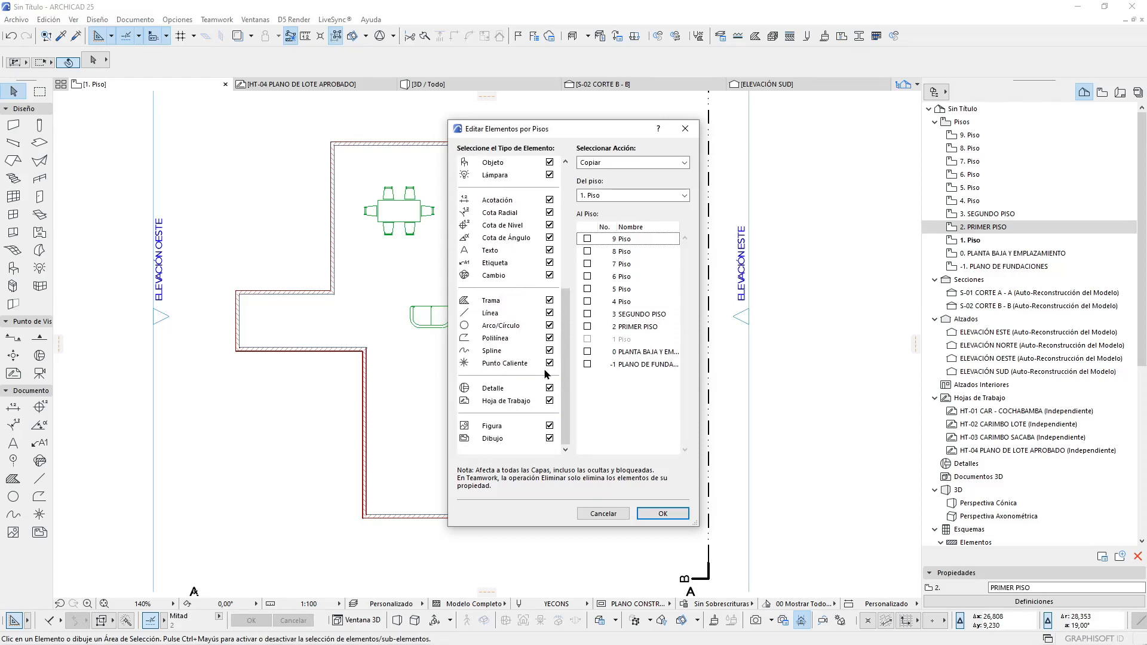
pyautogui.scroll(4, 538, 359)
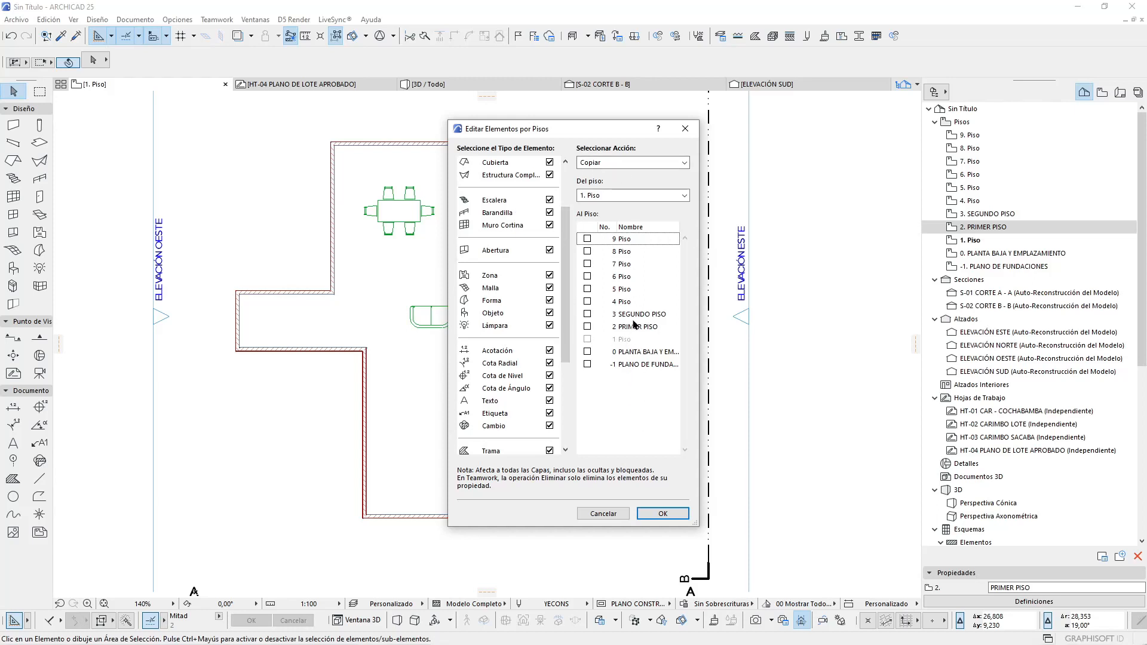
pyautogui.click(588, 314)
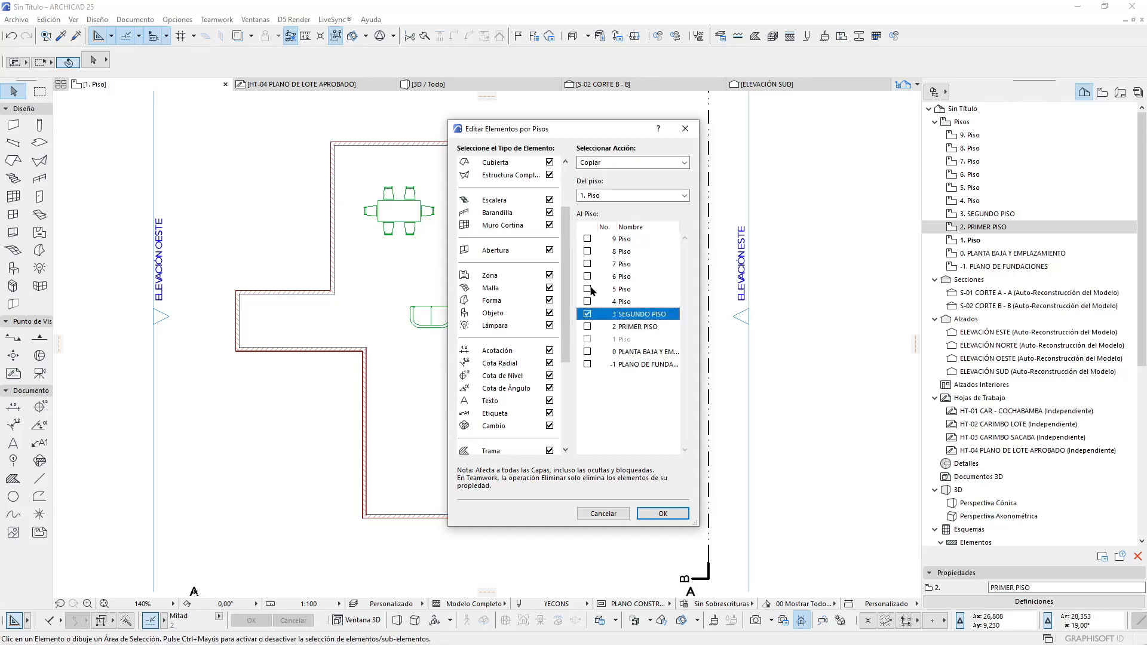
pyautogui.click(591, 292)
pyautogui.click(588, 265)
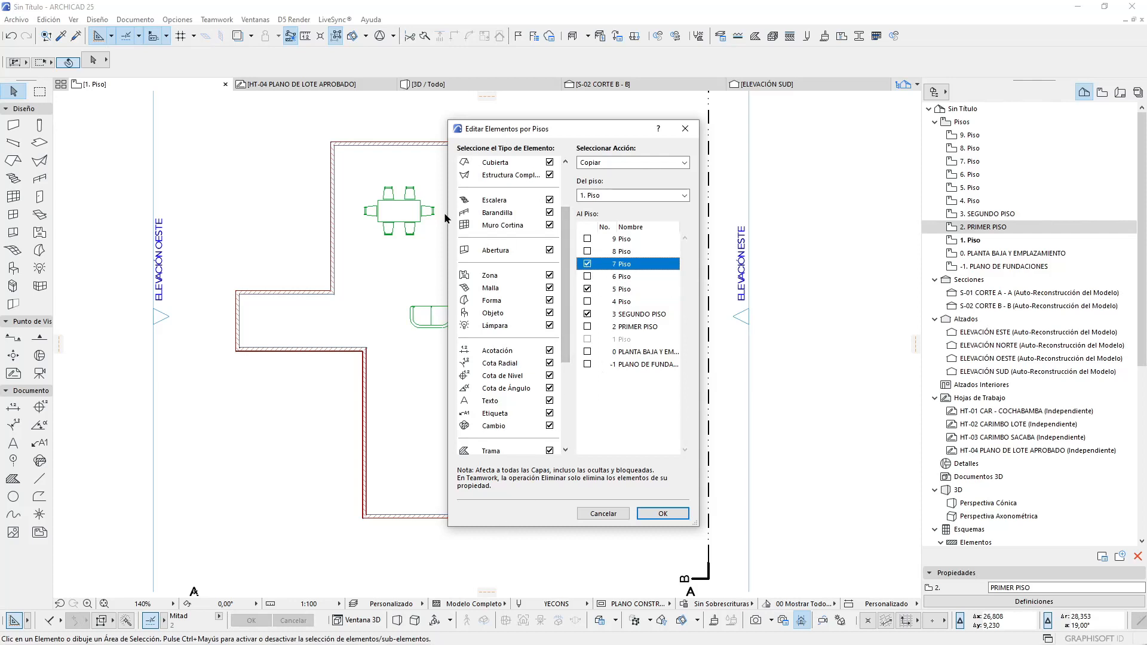
pyautogui.click(663, 514)
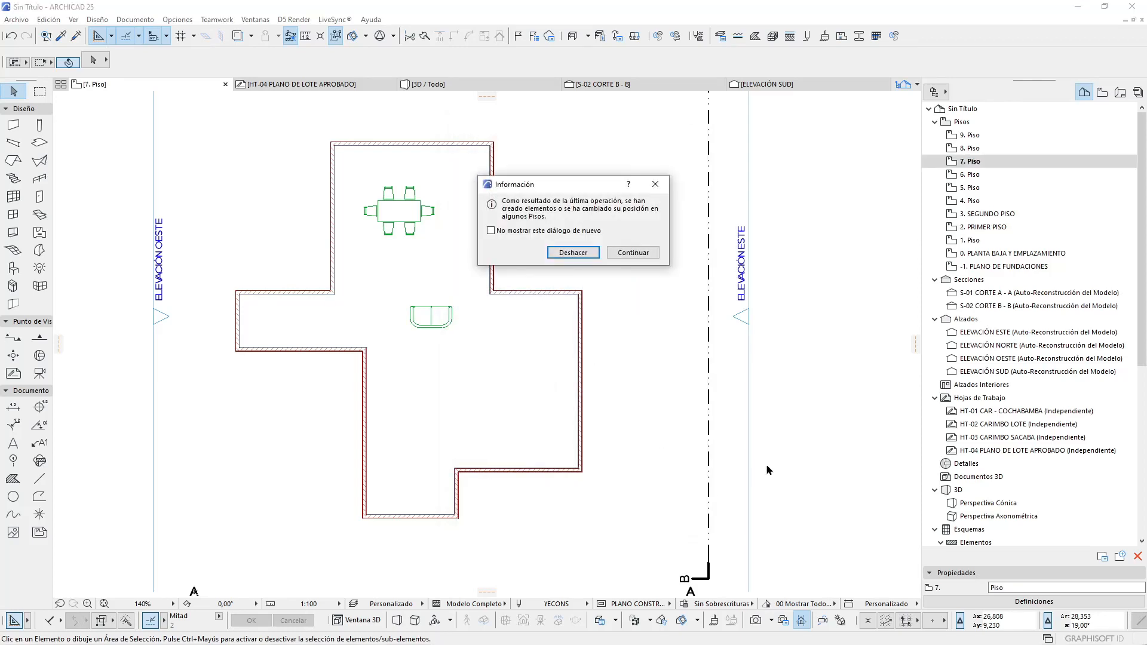
pyautogui.click(638, 256)
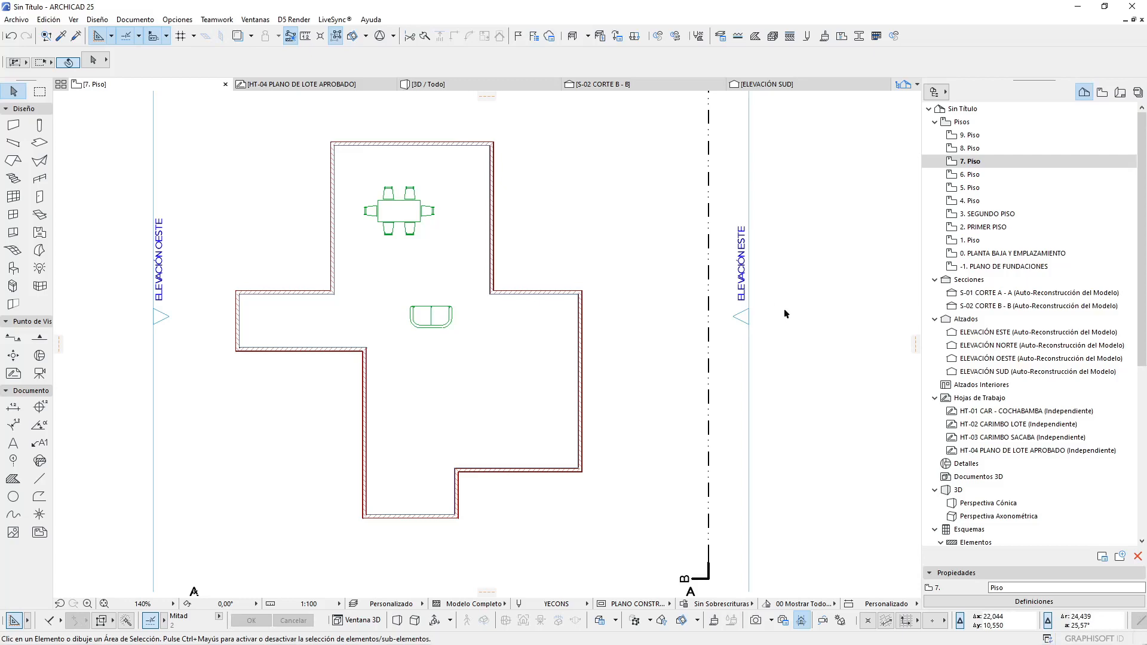
# Show the model in Perspectiva Cónica, examine the whole stack of copied stories, and return to the floor plan
pyautogui.doubleClick(989, 503)
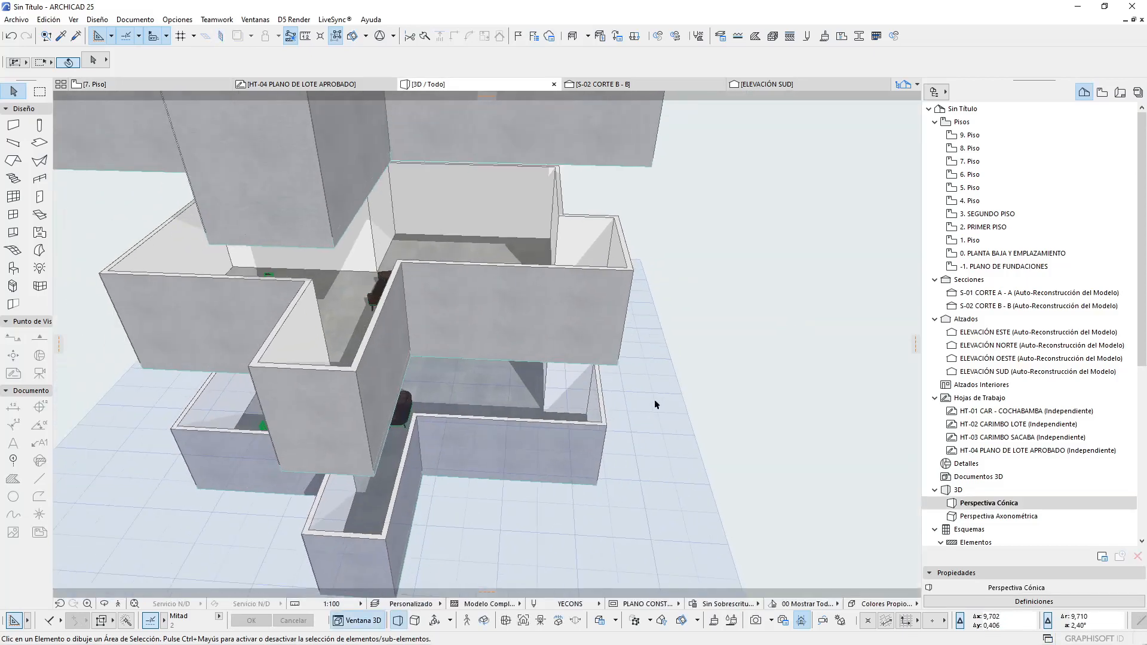
pyautogui.keyDown('shift'); pyautogui.moveTo(609, 367); pyautogui.dragTo(517, 256, button='middle'); pyautogui.keyUp('shift')
pyautogui.scroll(-10, 517, 256)
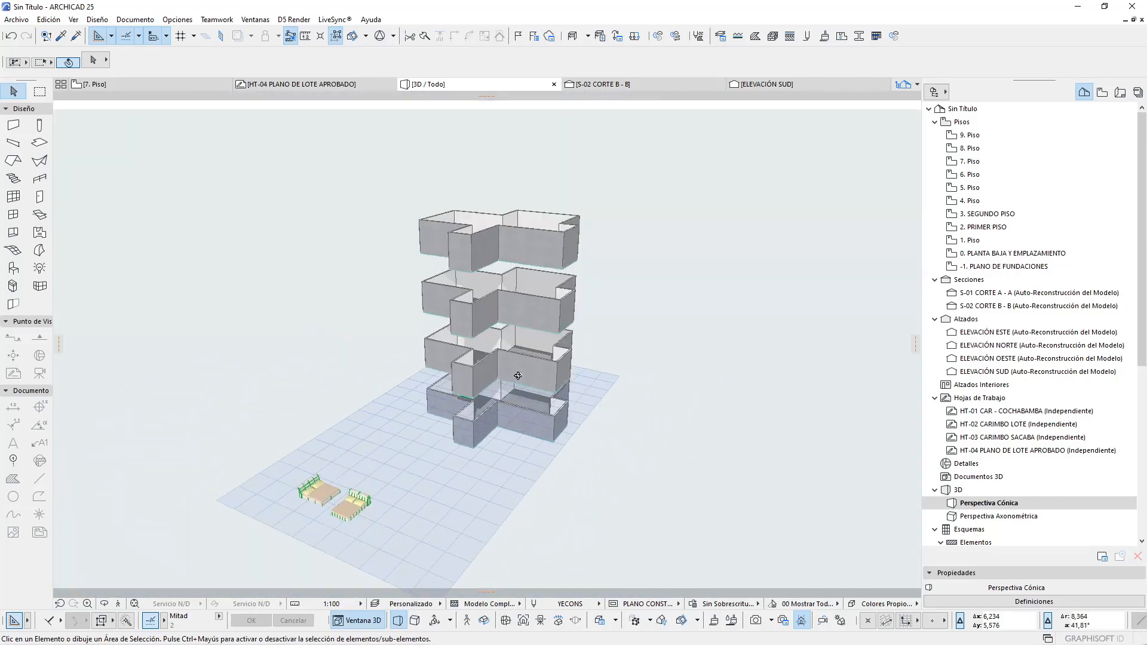
pyautogui.keyDown('shift'); pyautogui.moveTo(518, 376); pyautogui.dragTo(527, 381); pyautogui.keyUp('shift')
pyautogui.press('F2')
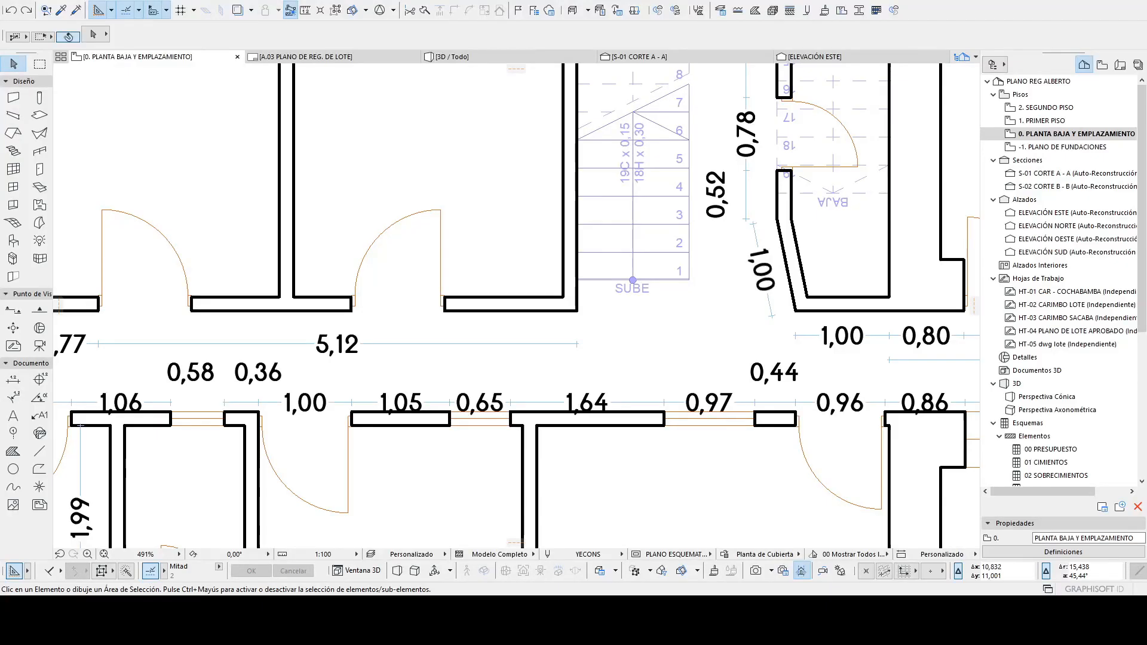
pyautogui.scroll(-3, 641, 345)
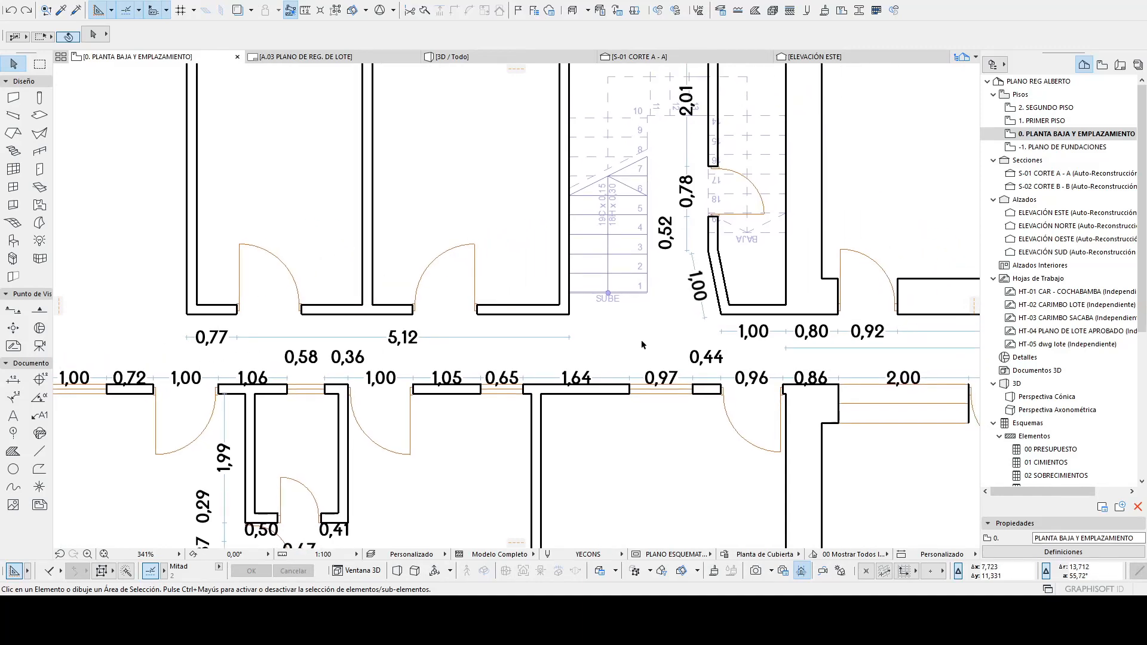
pyautogui.scroll(3, 641, 345)
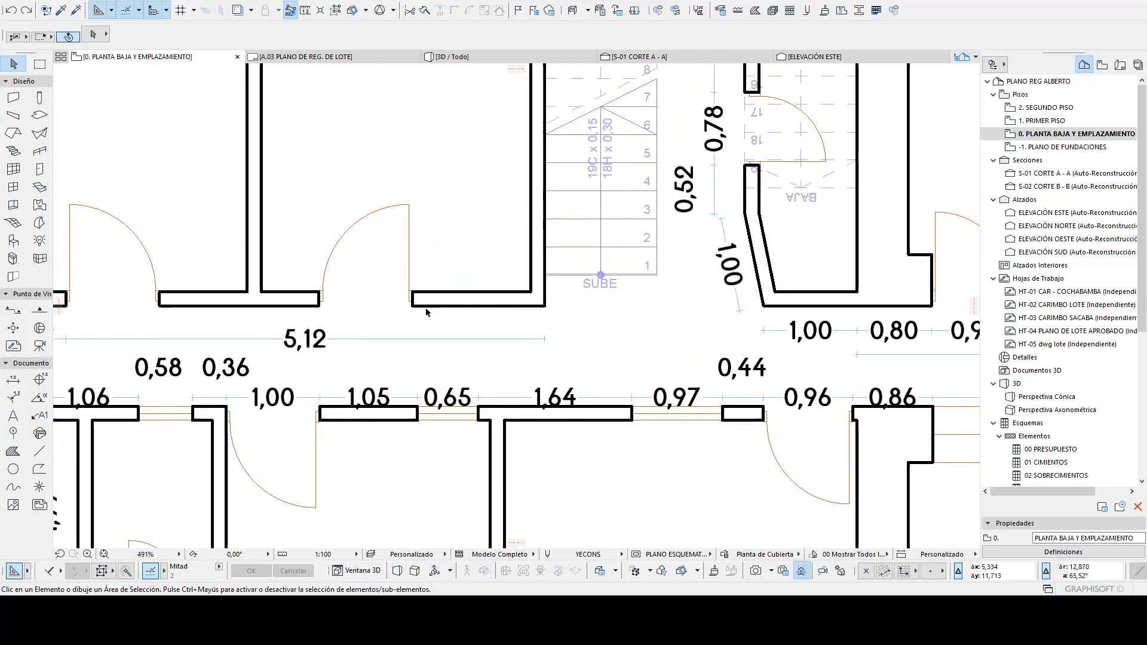
pyautogui.scroll(-3, 514, 310)
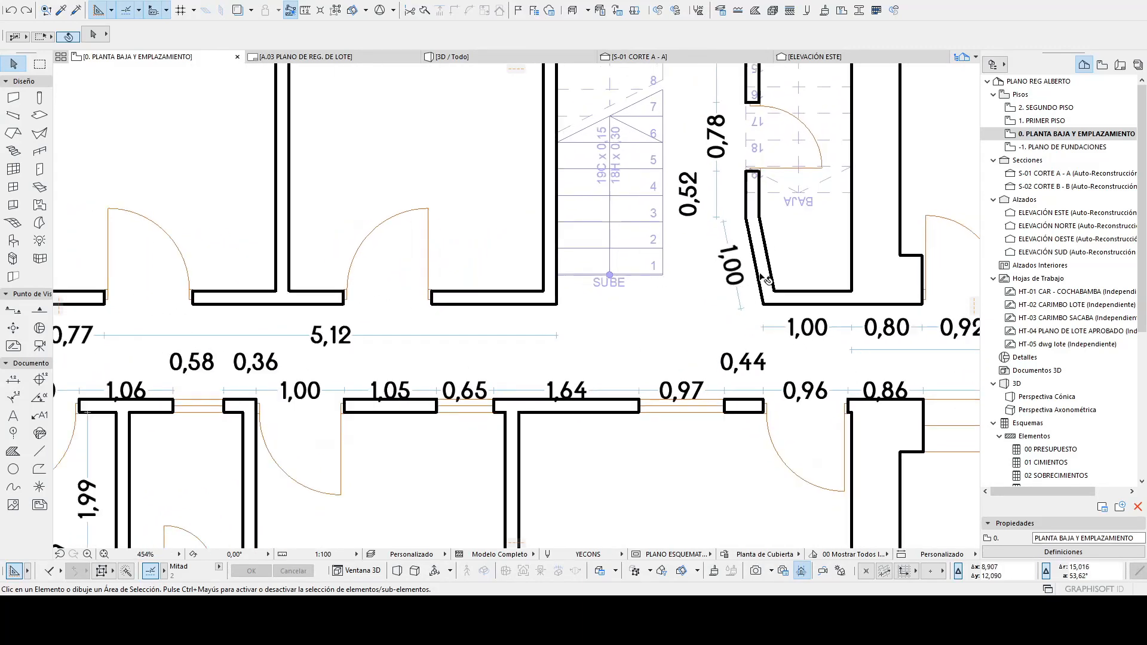
pyautogui.scroll(2, 470, 270)
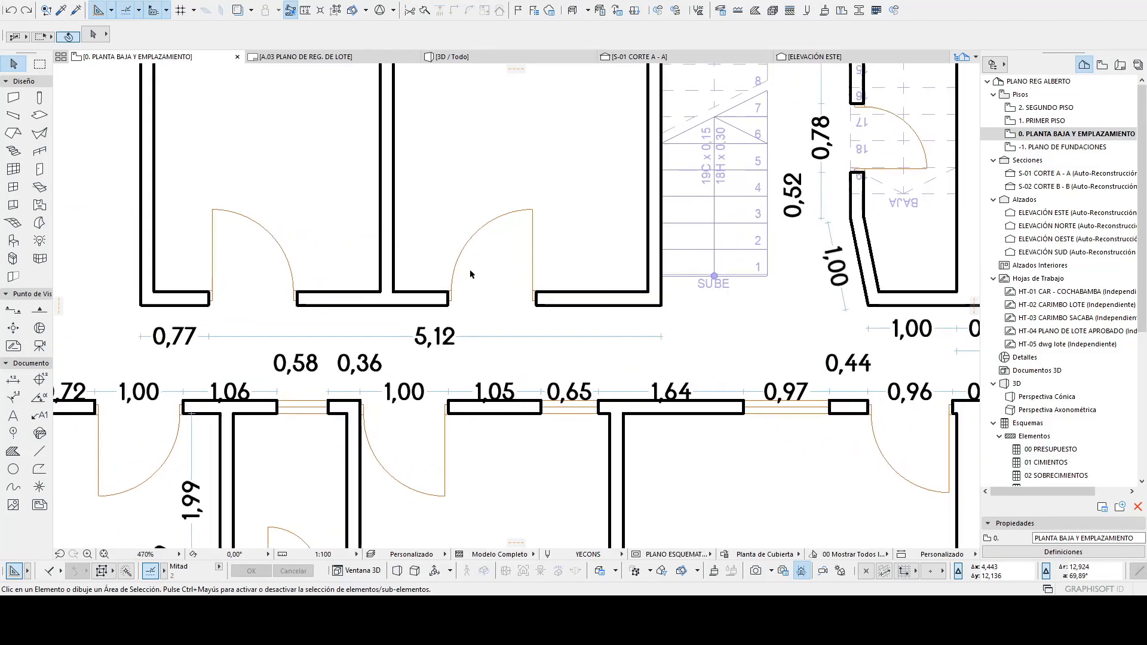
pyautogui.moveTo(512, 306); pyautogui.dragTo(392, 268, button='middle')
pyautogui.scroll(-2, 451, 290)
pyautogui.scroll(-2, 458, 293)
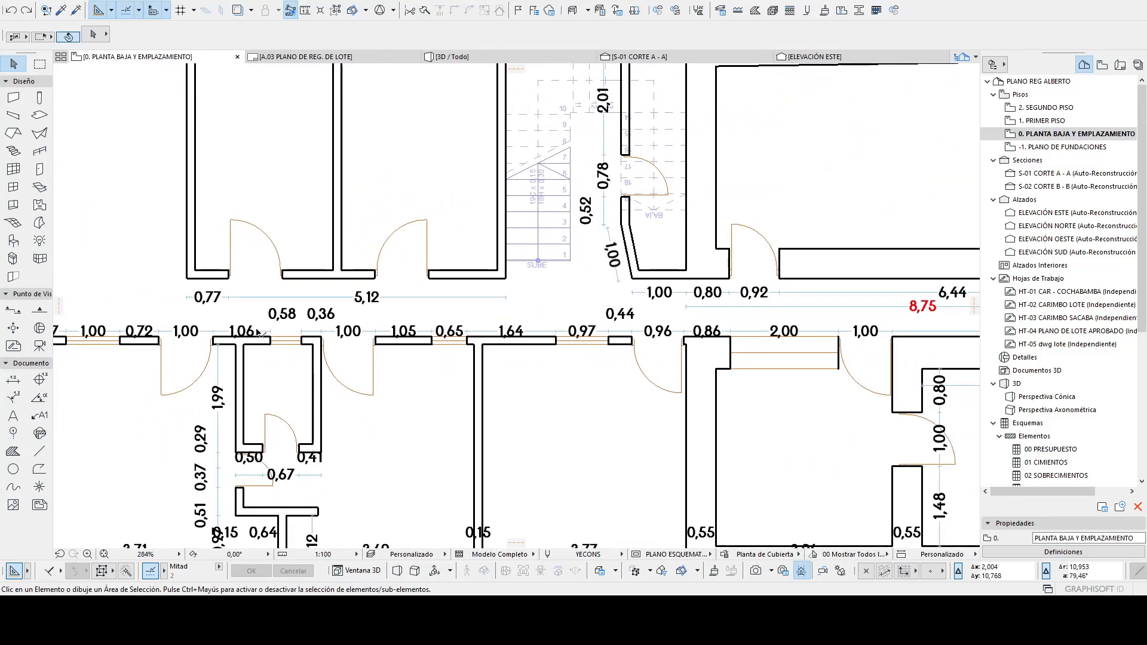
# Add dimension points at the first door's far jamb and both jambs of the second door to the chain below the two rooms beside the stair
pyautogui.click(804, 307)
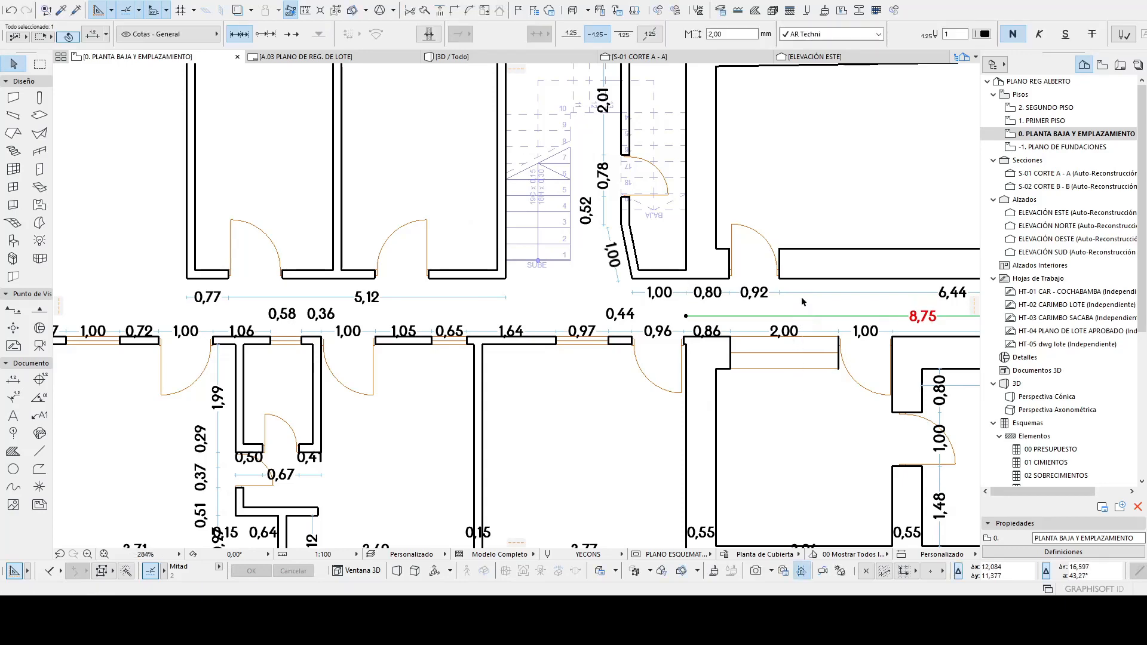
pyautogui.click(805, 293)
pyautogui.scroll(2, 576, 290)
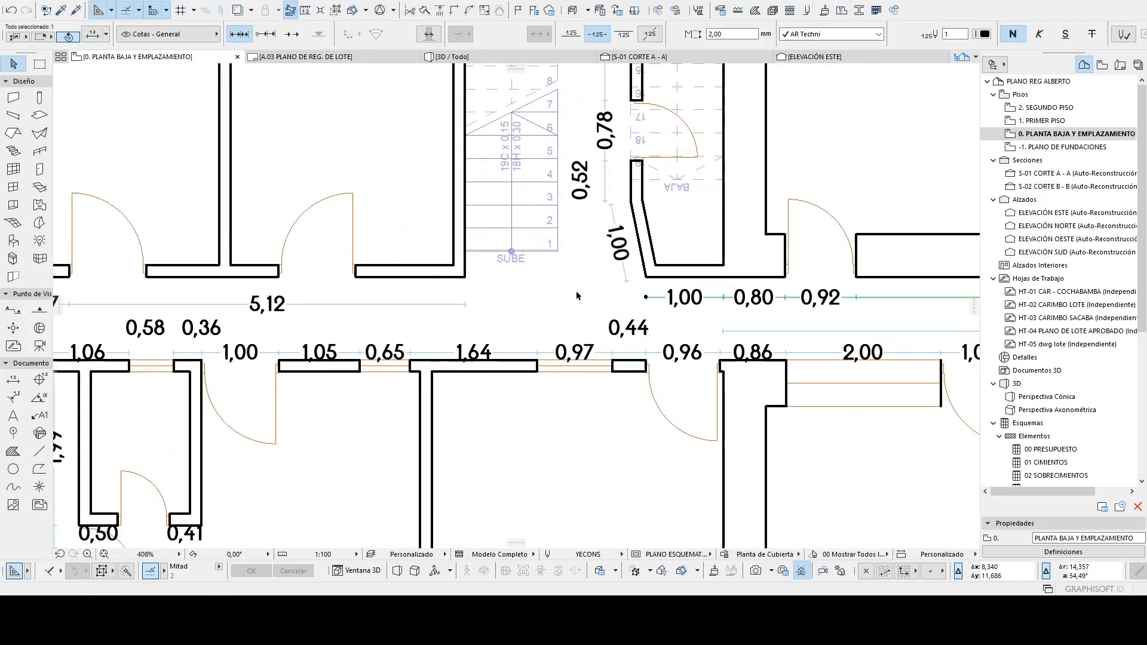
pyautogui.click(354, 306)
pyautogui.scroll(-2, 412, 326)
pyautogui.scroll(2, 291, 304)
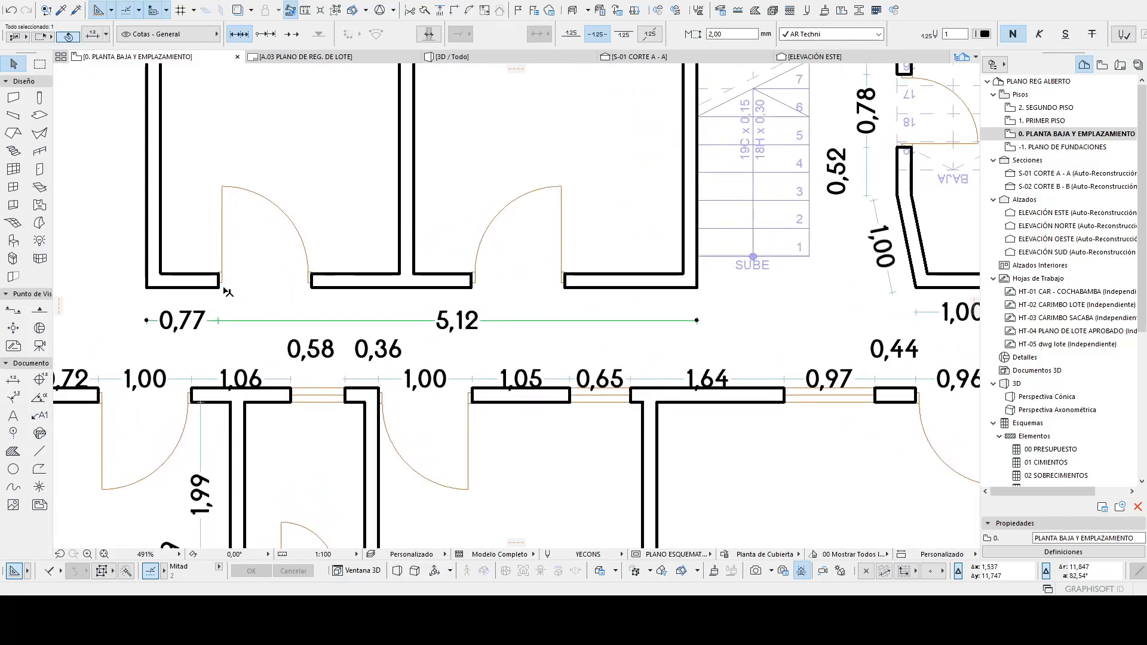
pyautogui.click(311, 288)
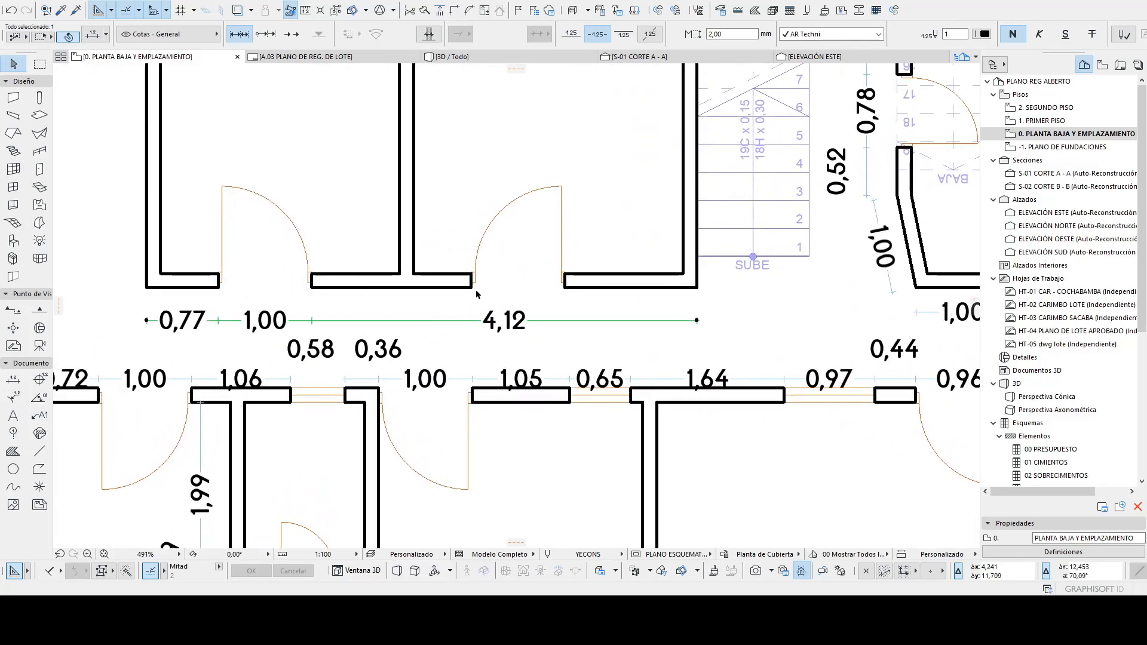
pyautogui.click(472, 290)
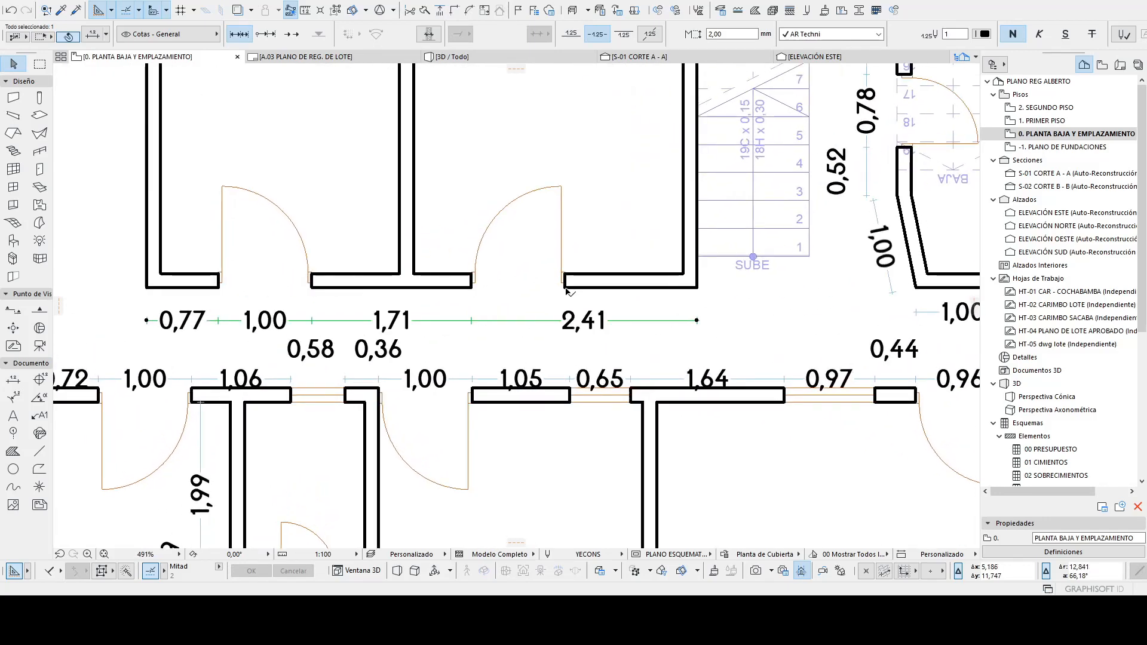
pyautogui.click(566, 292)
# Merge the two rooms' dimension chain with the aligned chain on the other side of the stair
pyautogui.keyDown('shift'); pyautogui.hscroll(3, 791, 317); pyautogui.keyUp('shift')
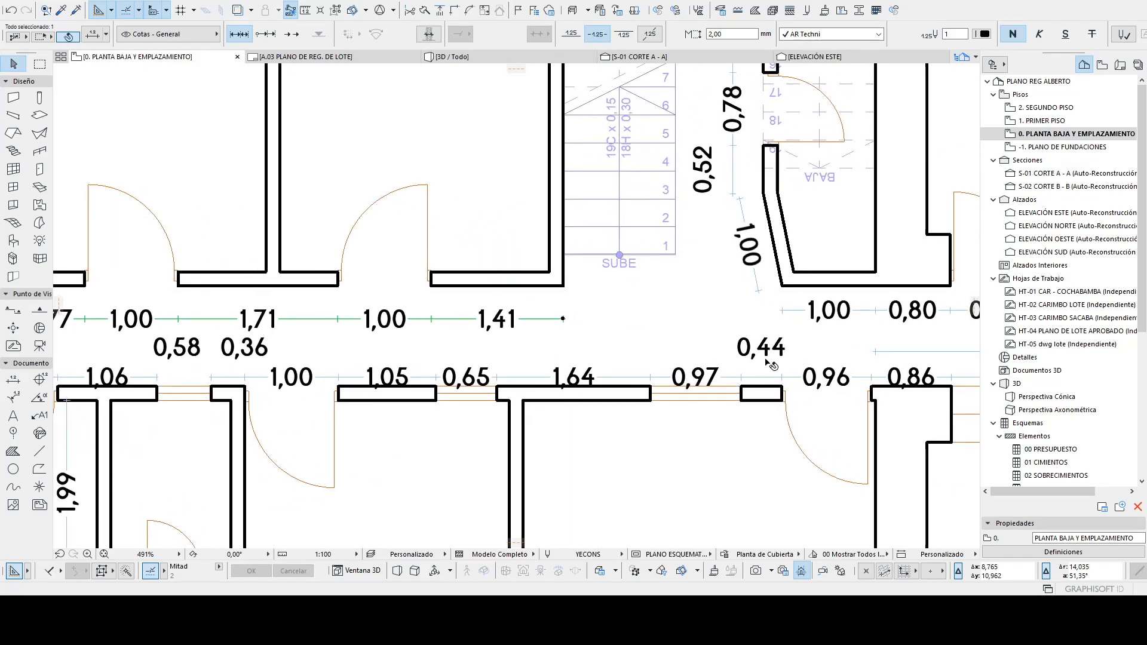
pyautogui.click(796, 314)
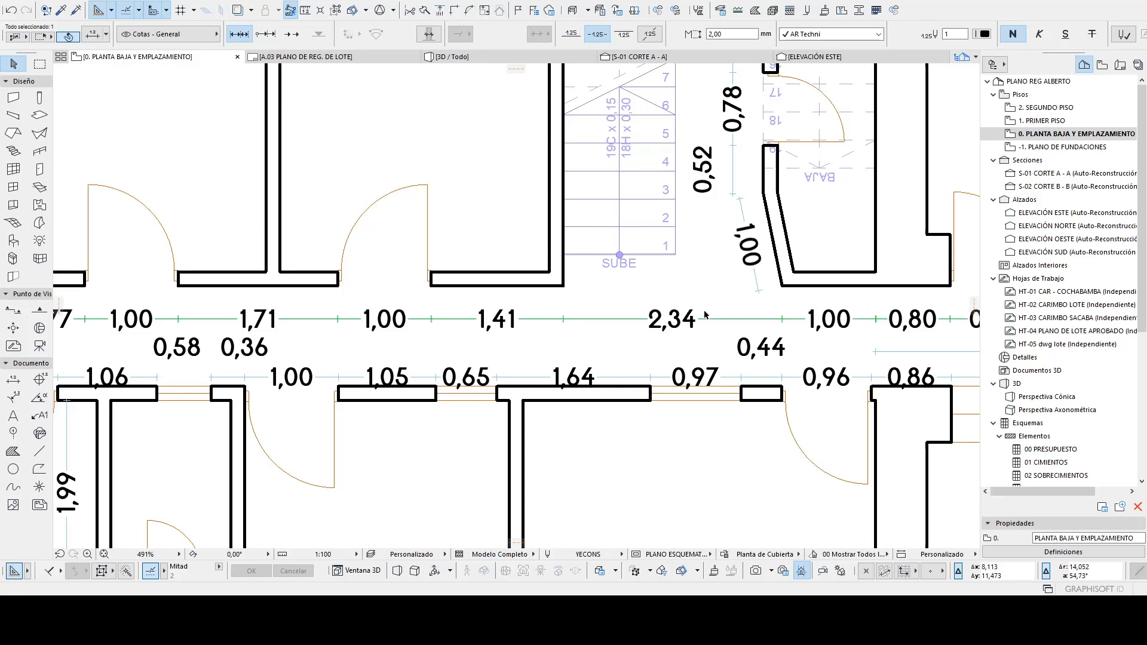
pyautogui.scroll(-2, 781, 260)
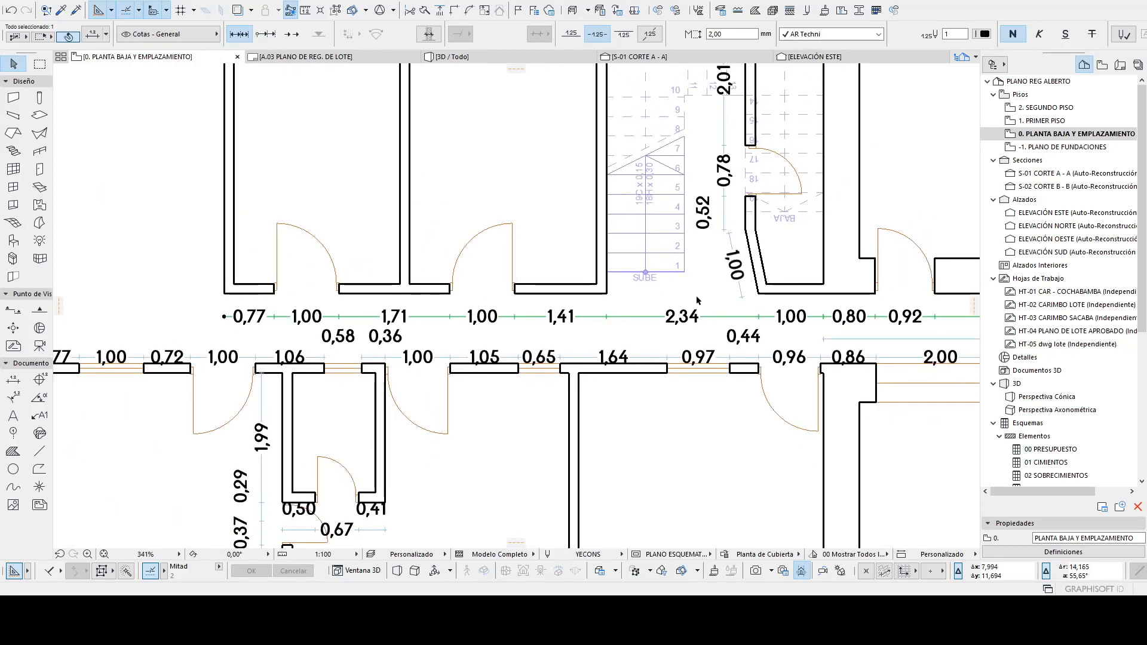
pyautogui.scroll(2, 747, 290)
pyautogui.scroll(1, 749, 291)
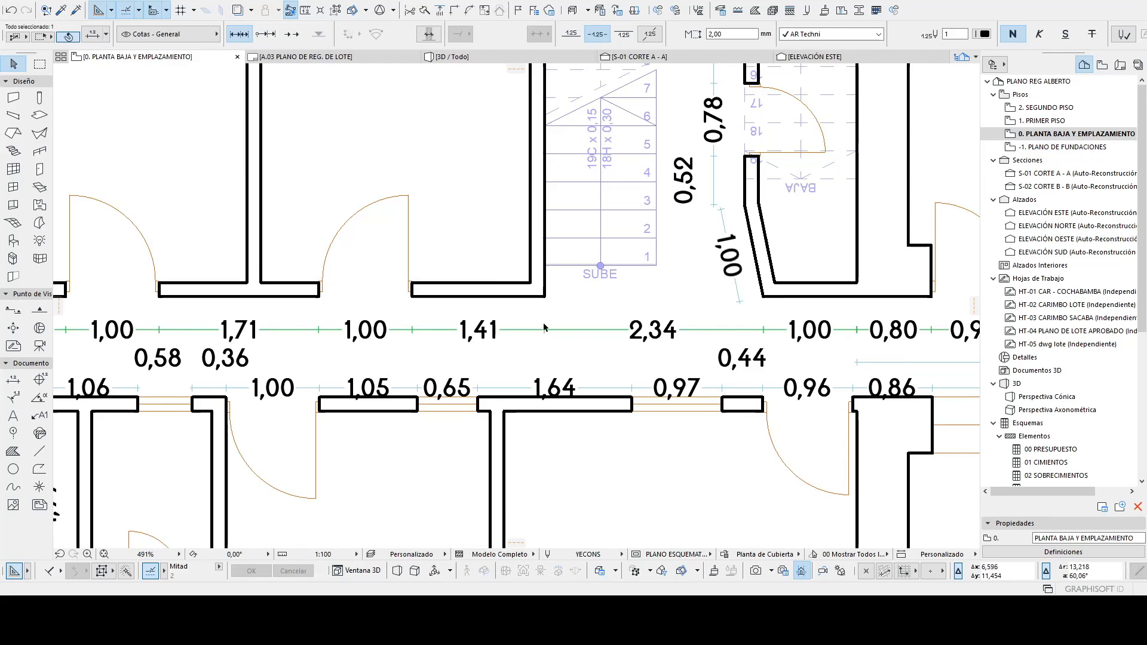
# Move the dimension point at the second door's near jamb to the face of the partition between the two rooms, and undo the move
pyautogui.scroll(-2, 538, 327)
pyautogui.scroll(3, 290, 278)
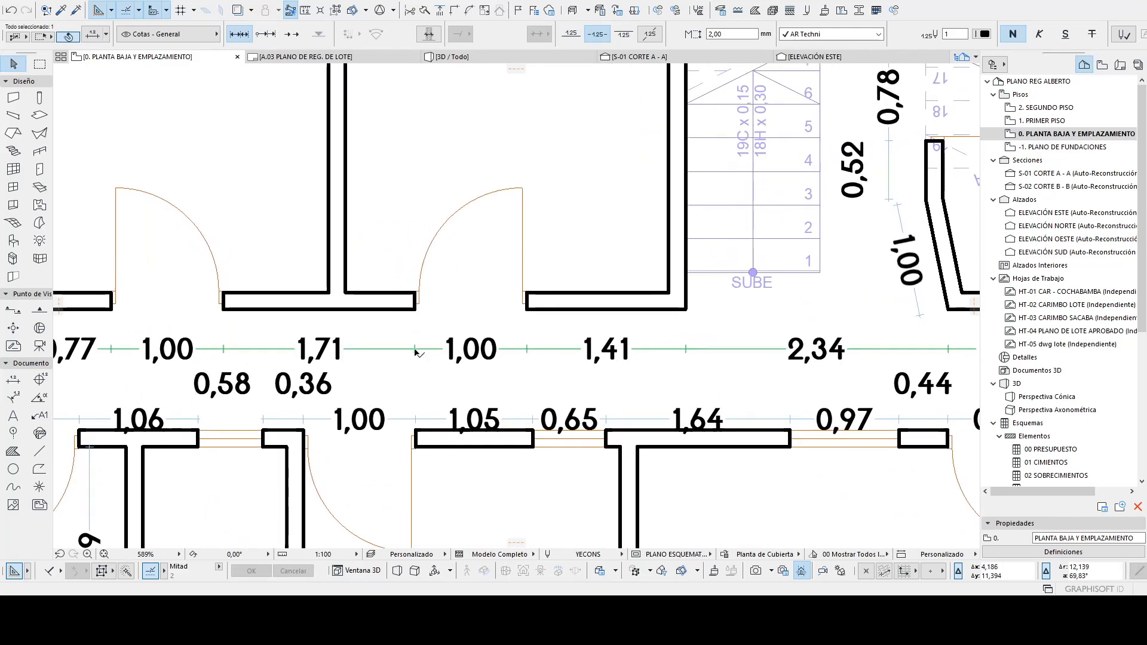
pyautogui.click(416, 349)
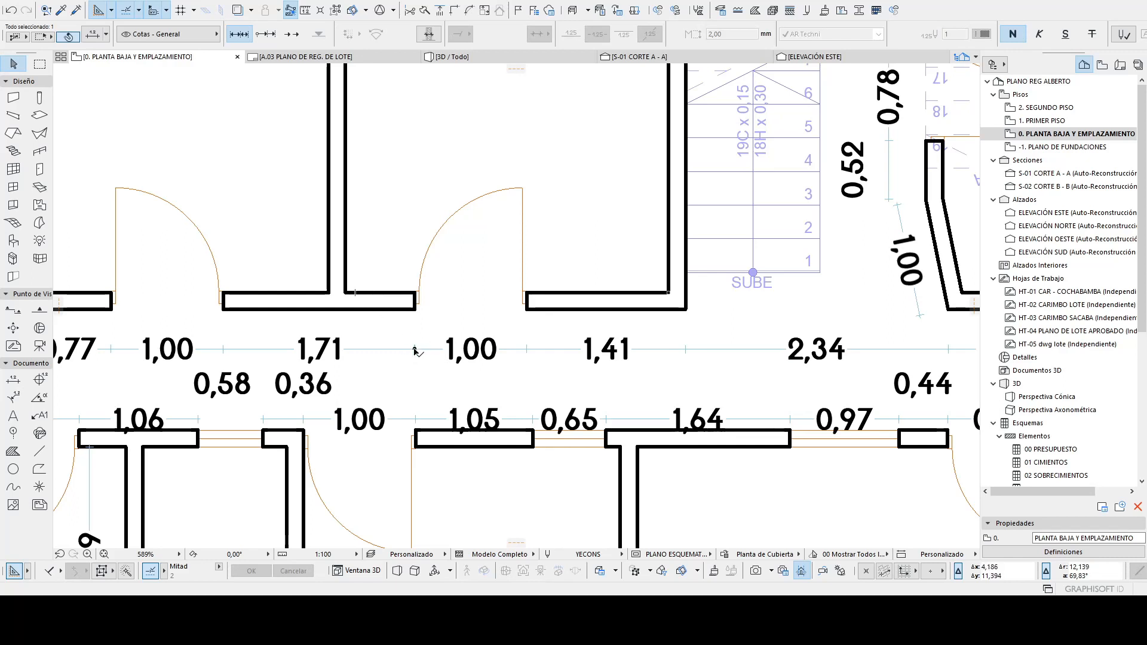
pyautogui.click(346, 294)
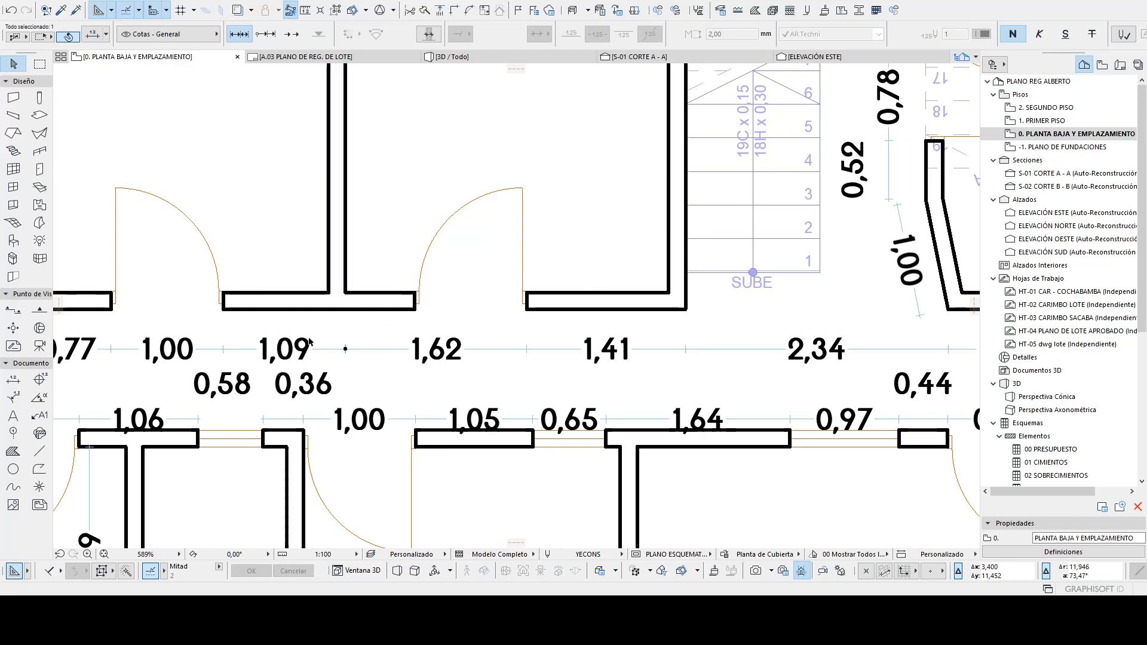
pyautogui.scroll(-2, 551, 338)
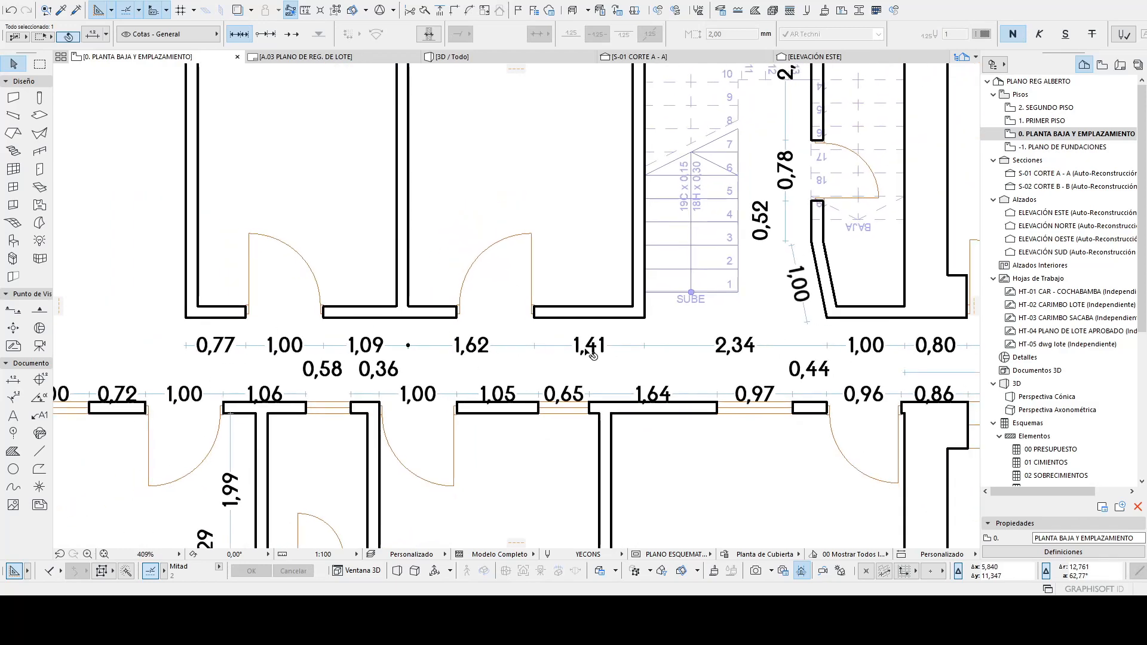
pyautogui.hotkey('ctrl', 'z')
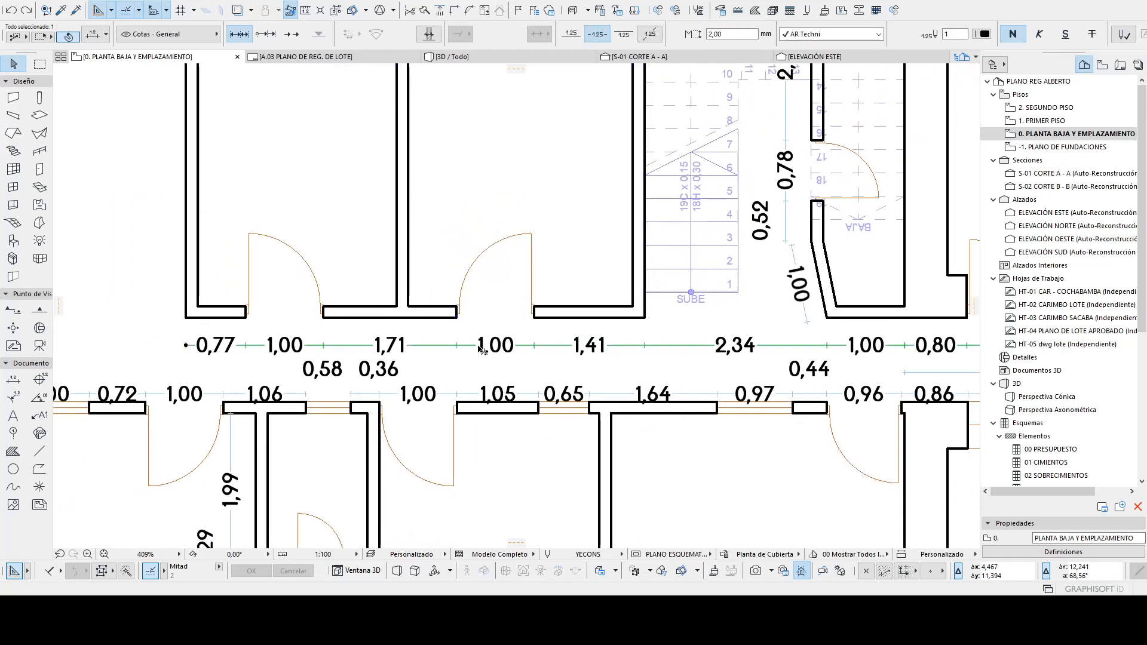
pyautogui.scroll(2, 490, 324)
pyautogui.scroll(-1, 490, 324)
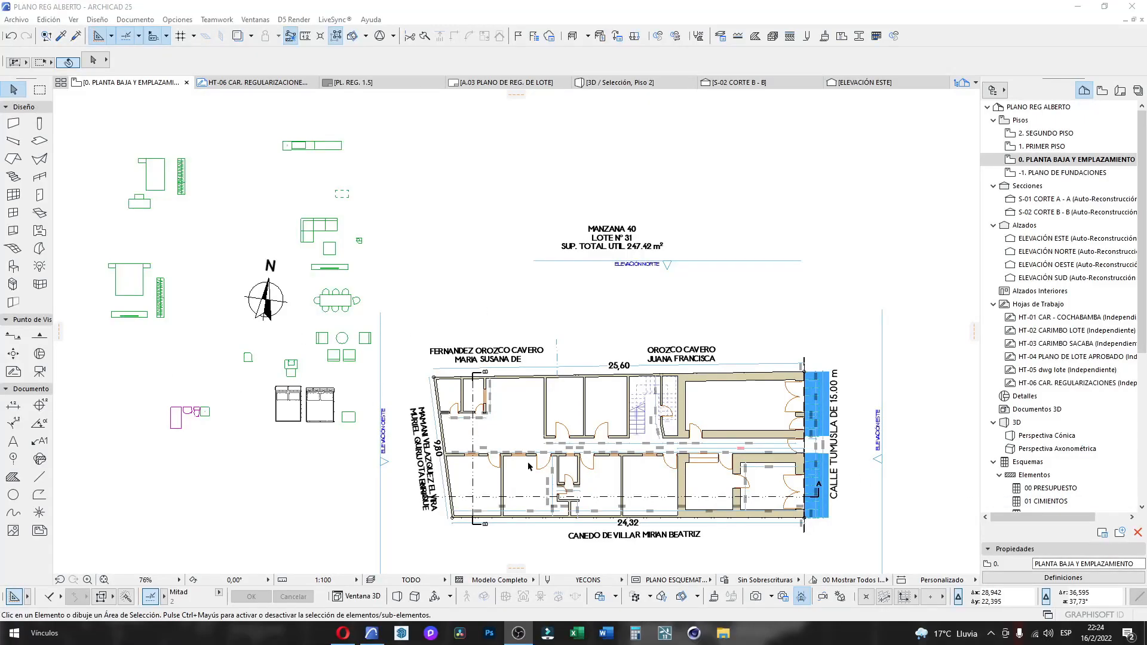
pyautogui.scroll(3, 529, 466)
pyautogui.scroll(-3, 463, 331)
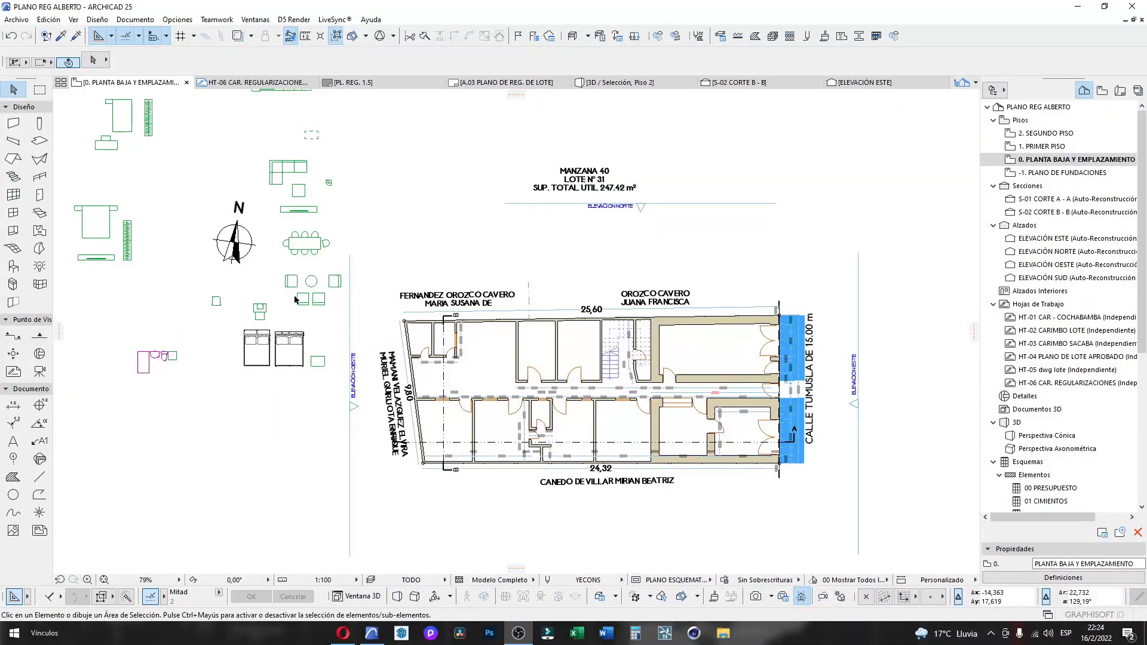
pyautogui.scroll(1, 296, 299)
pyautogui.scroll(1, 78, 118)
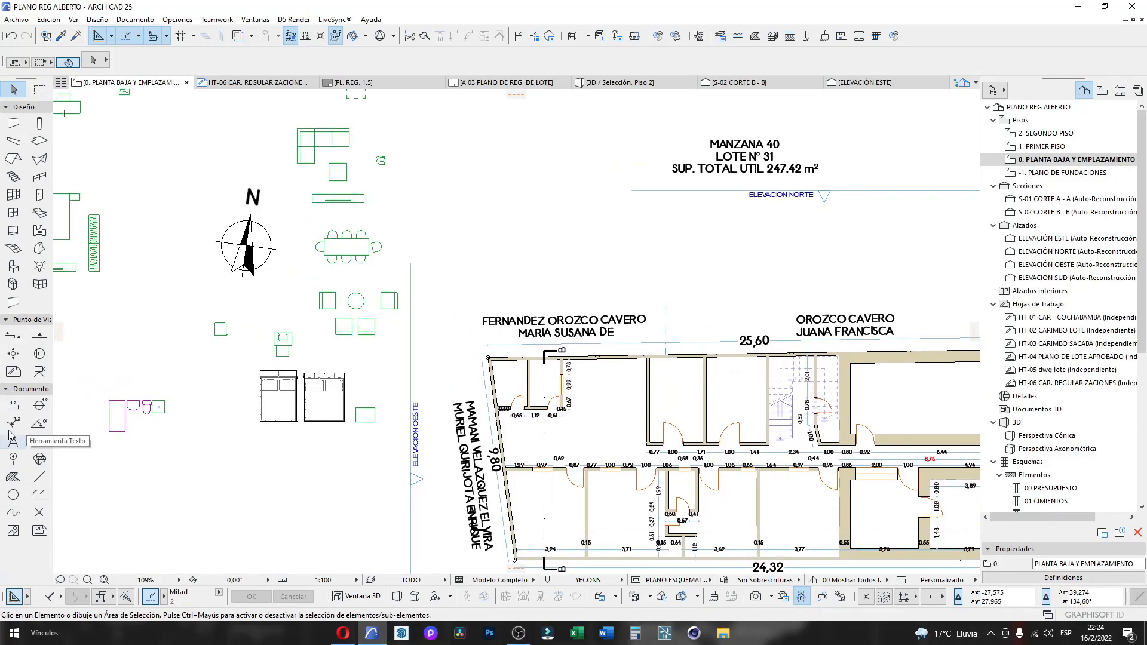
# Delete the two blue Bloque Mampostería hatches along the street-side edge of the plan
pyautogui.scroll(-3, 740, 328)
pyautogui.scroll(4, 908, 316)
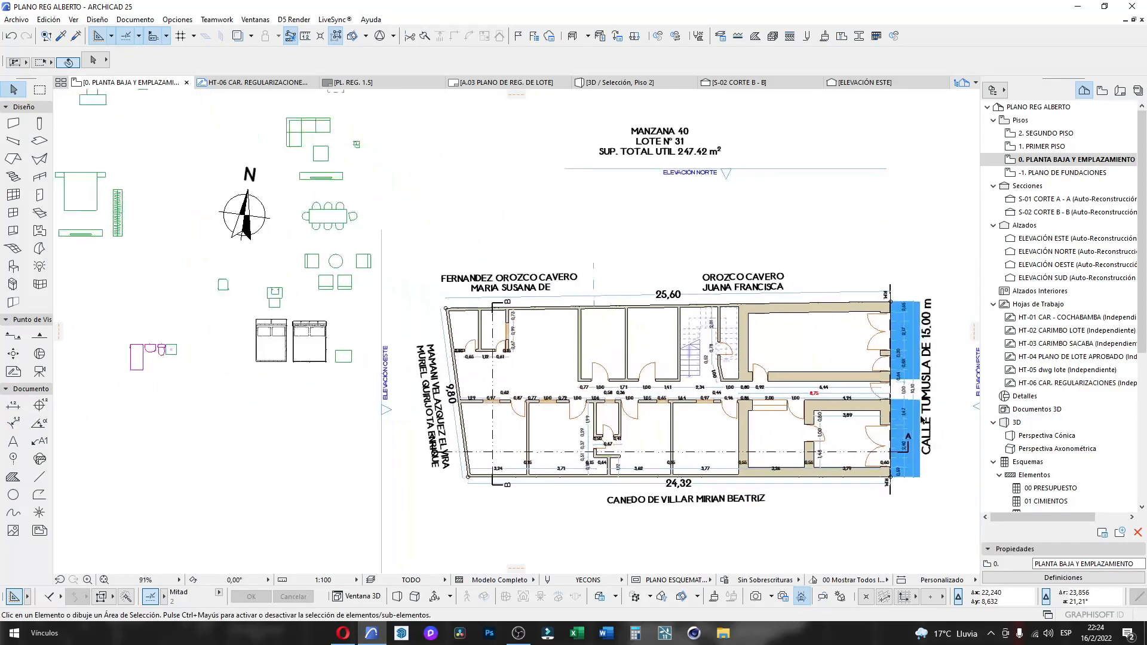
pyautogui.scroll(5, 908, 317)
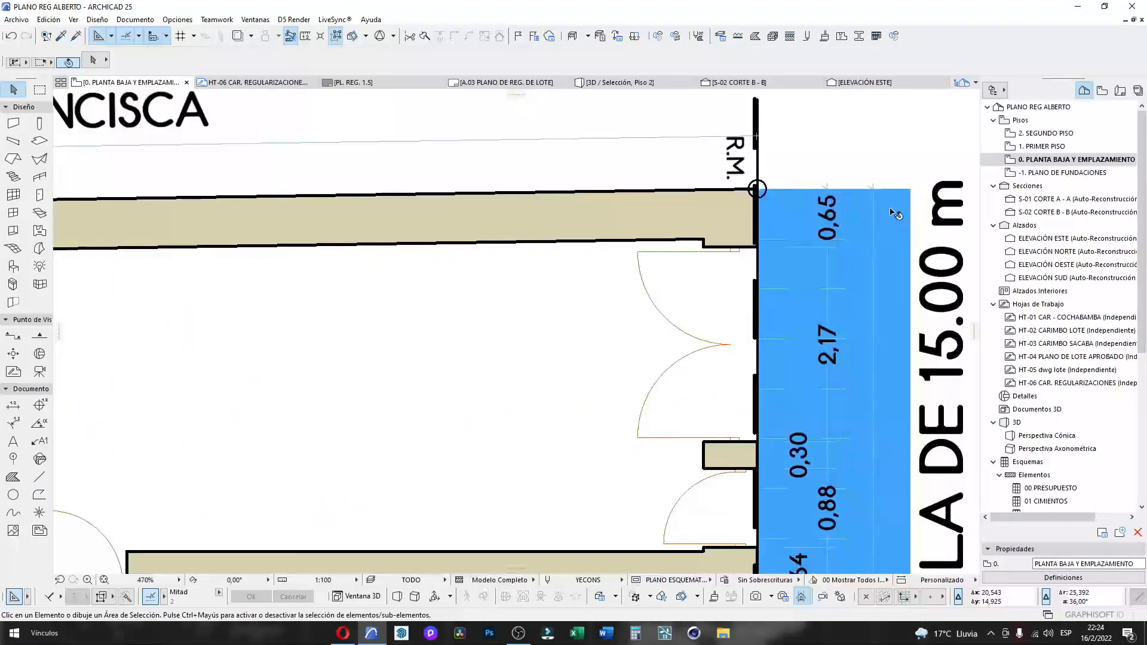
pyautogui.click(895, 214)
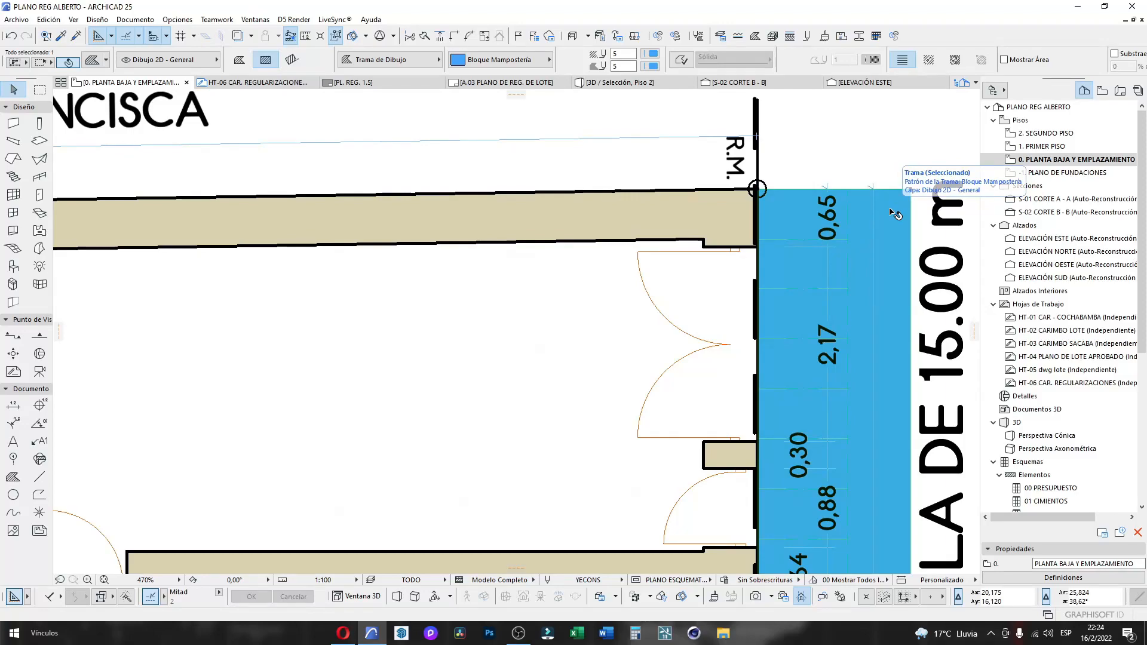
pyautogui.press('Delete')
pyautogui.scroll(-4, 758, 187)
pyautogui.scroll(4, 815, 390)
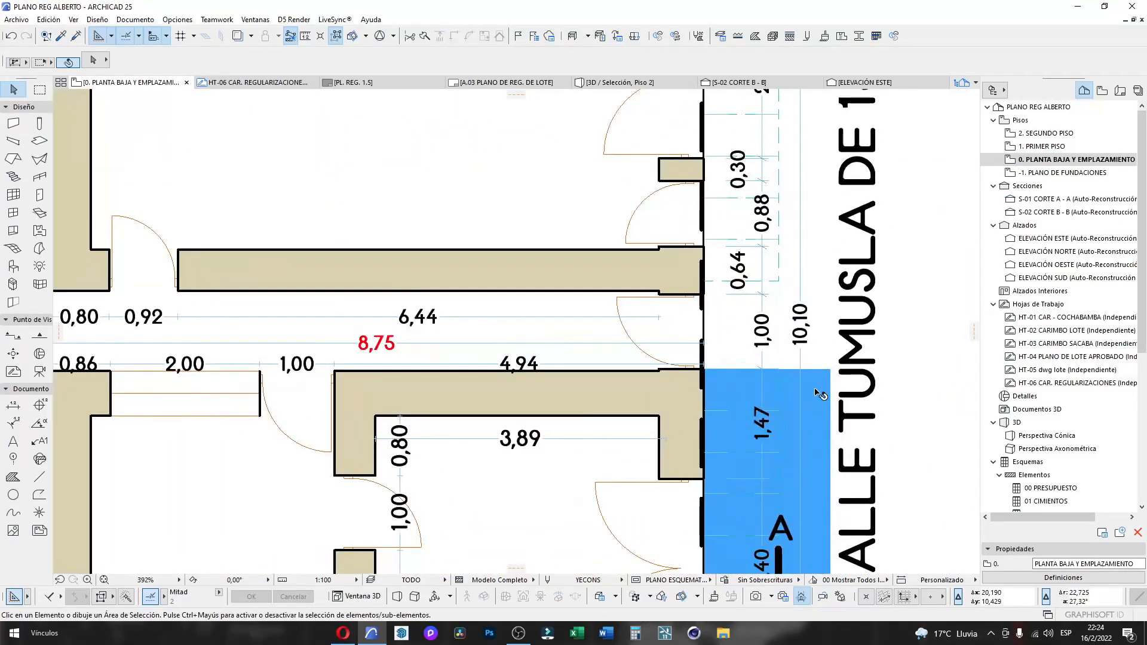
pyautogui.click(828, 386)
pyautogui.press('Delete')
pyautogui.scroll(-4, 851, 384)
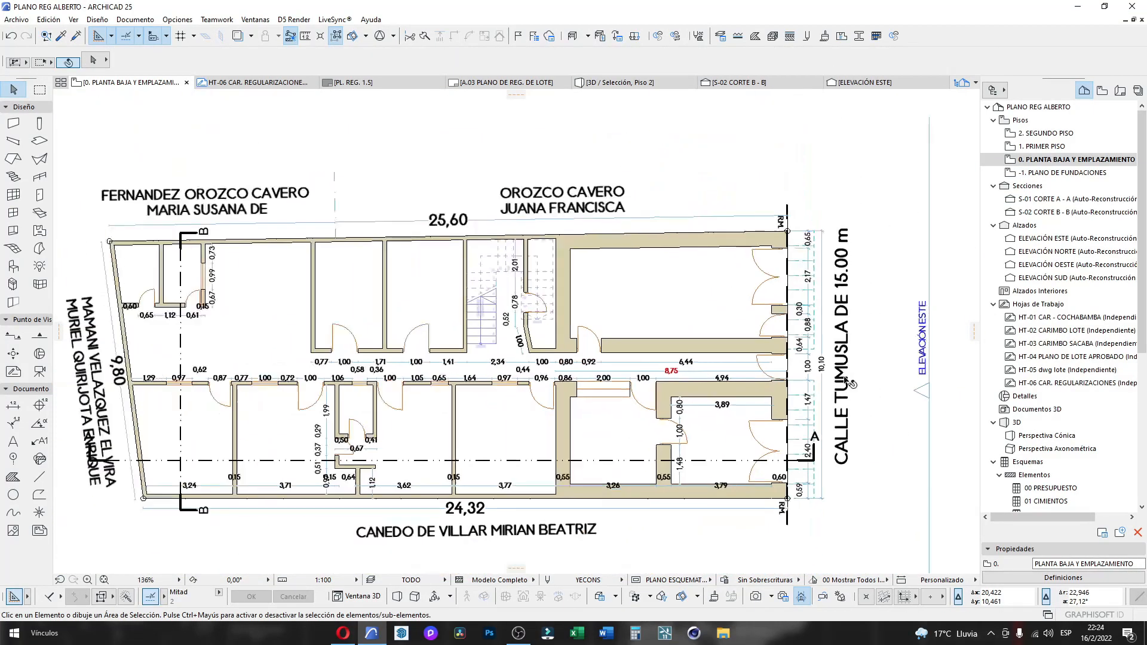
# Bring the loose furniture beside the plan into view and set the selection method to direction-dependent
pyautogui.scroll(-4, 851, 384)
pyautogui.scroll(5, 549, 359)
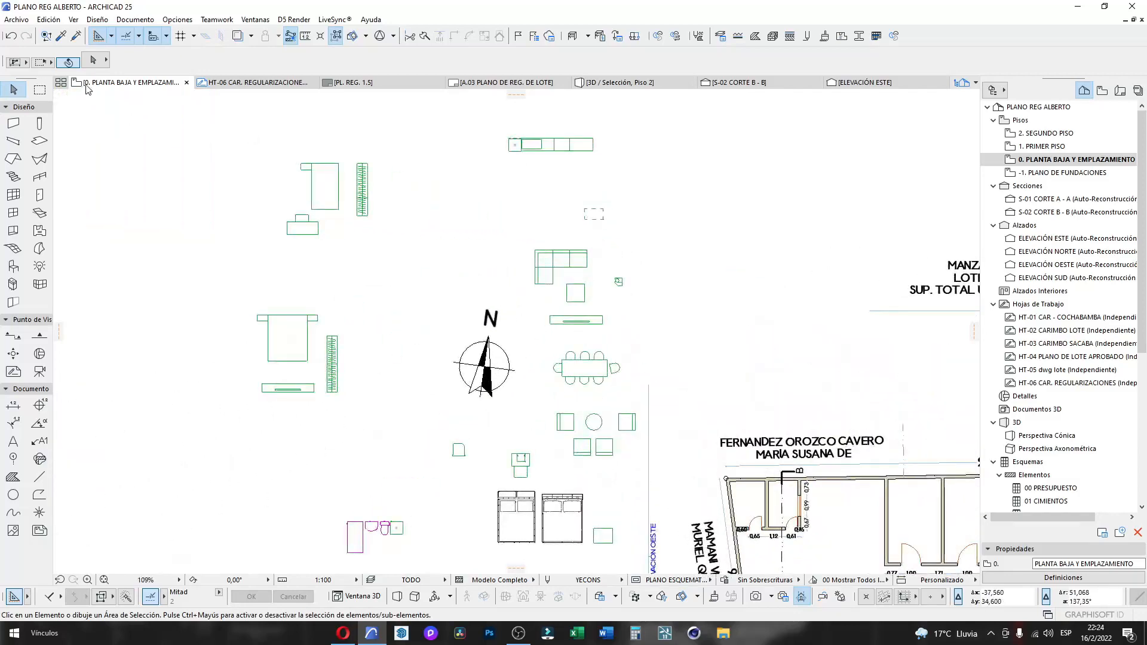
pyautogui.click(26, 63)
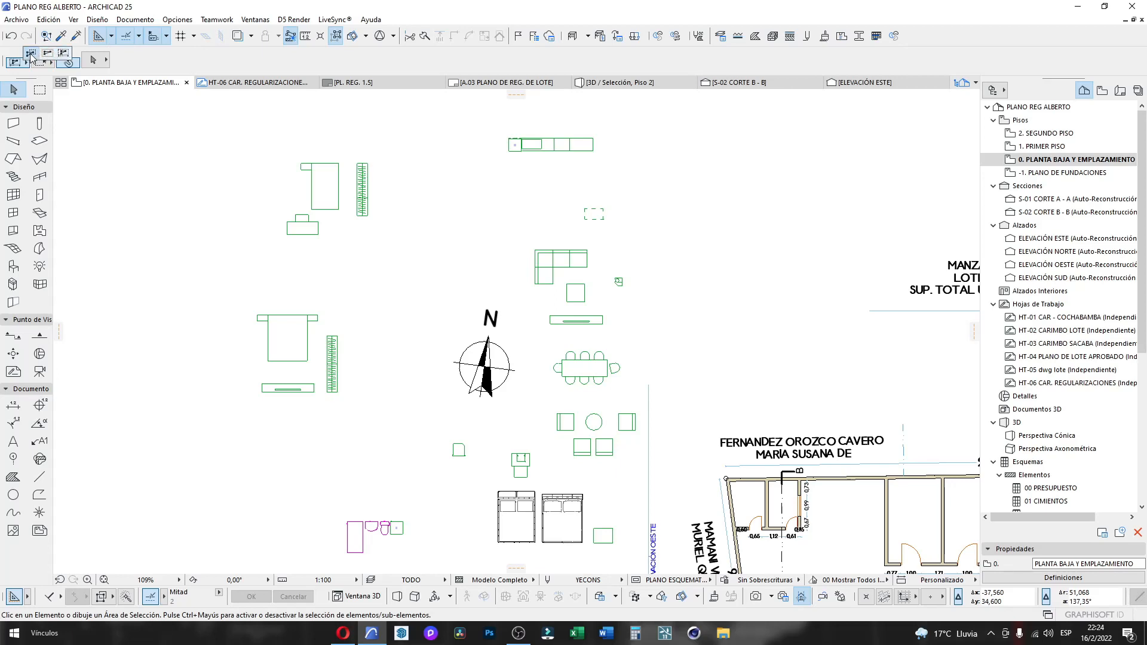
pyautogui.click(64, 54)
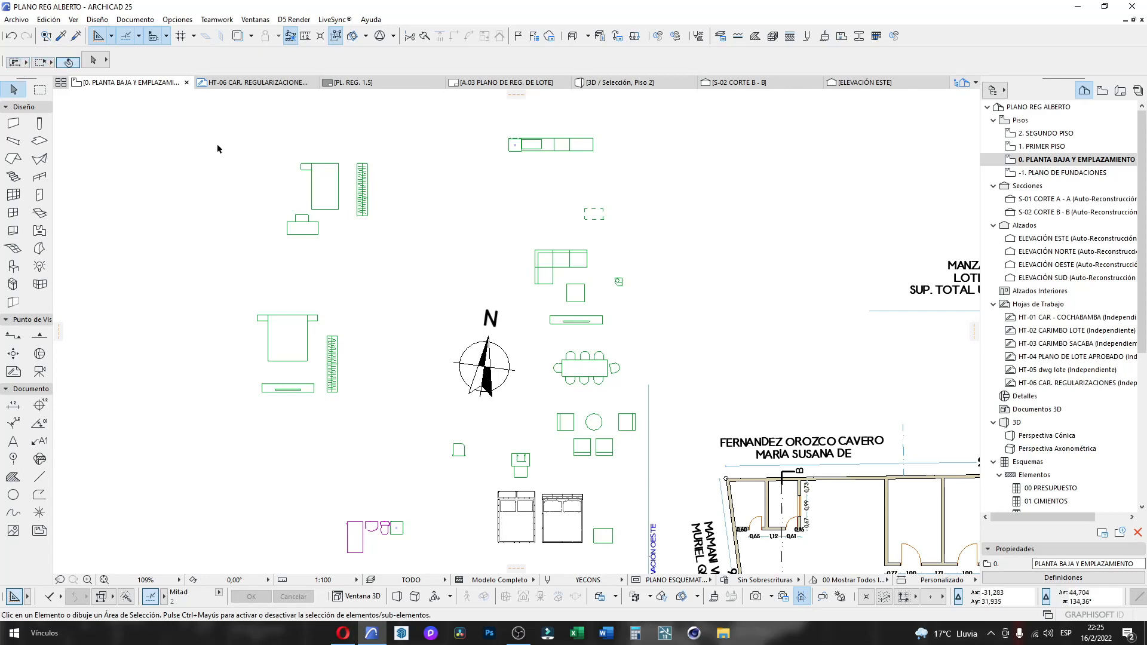
# Select the furniture around the two beds with successively larger left-to-right selection rectangles, and clear the selection
pyautogui.click(180, 138)
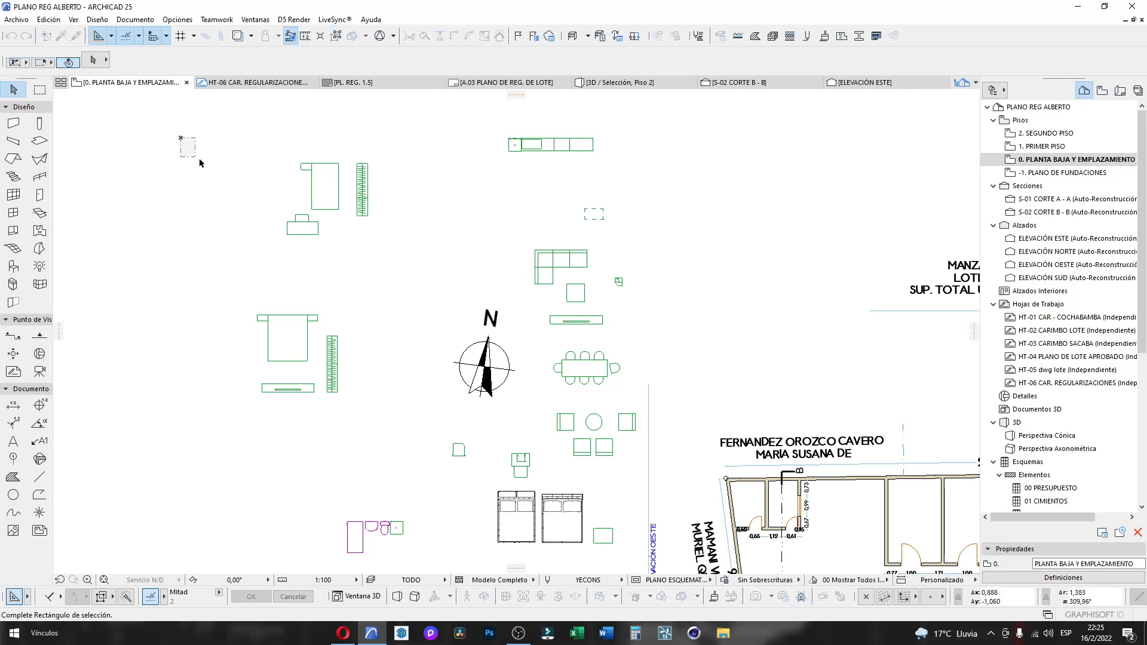
pyautogui.click(355, 353)
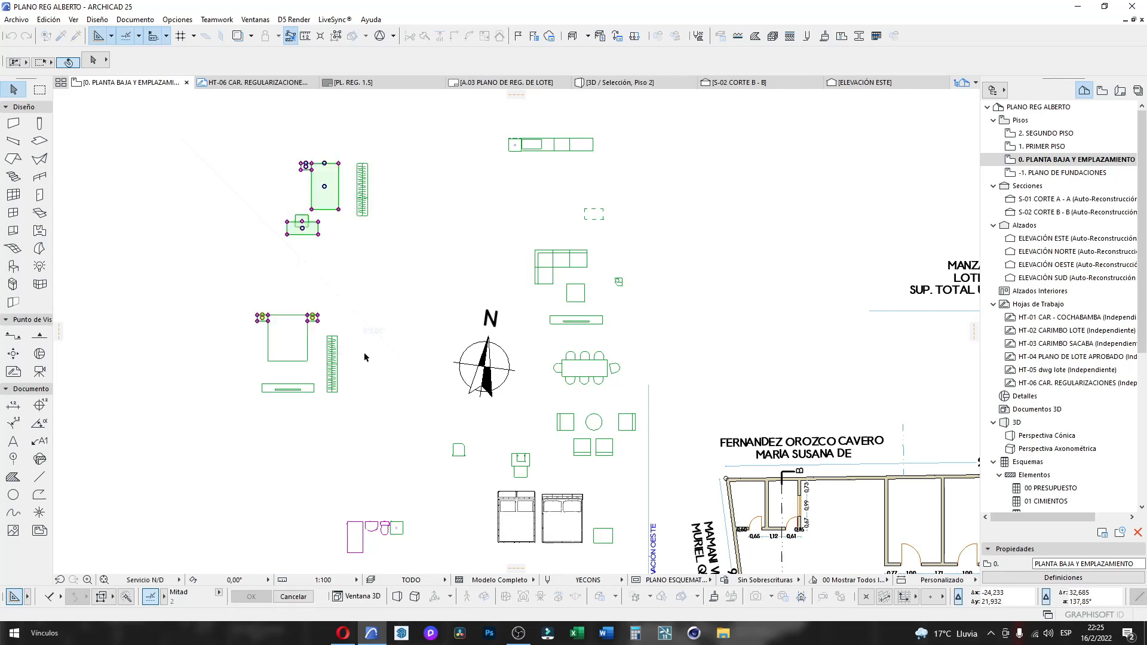
pyautogui.press('Escape')
pyautogui.click(189, 133)
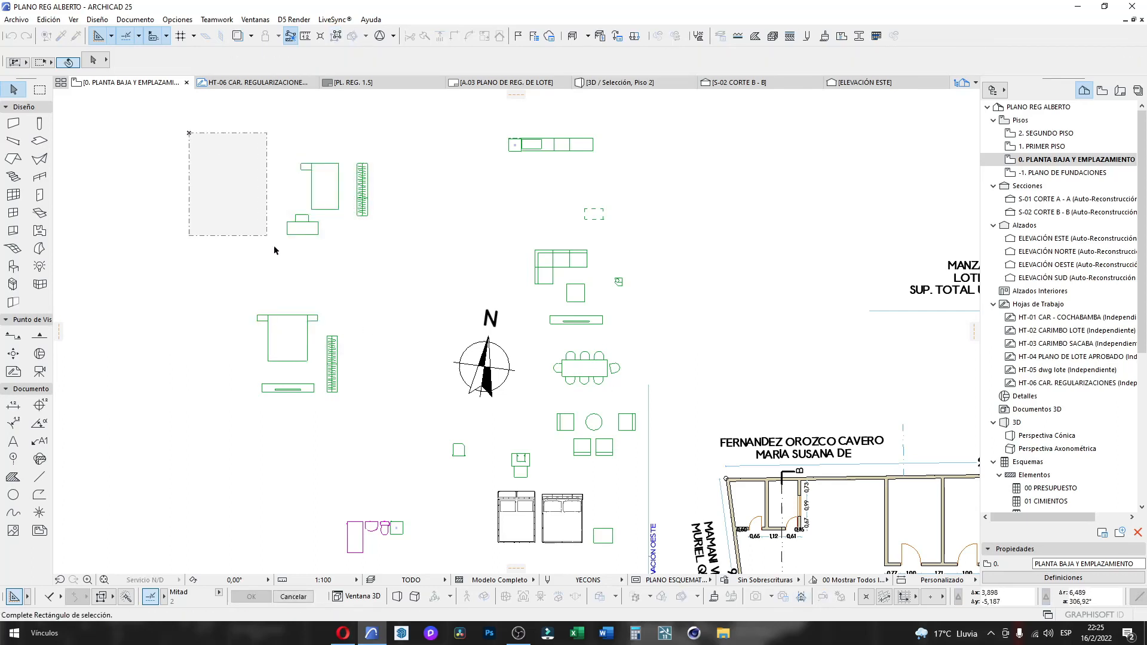
pyautogui.click(383, 351)
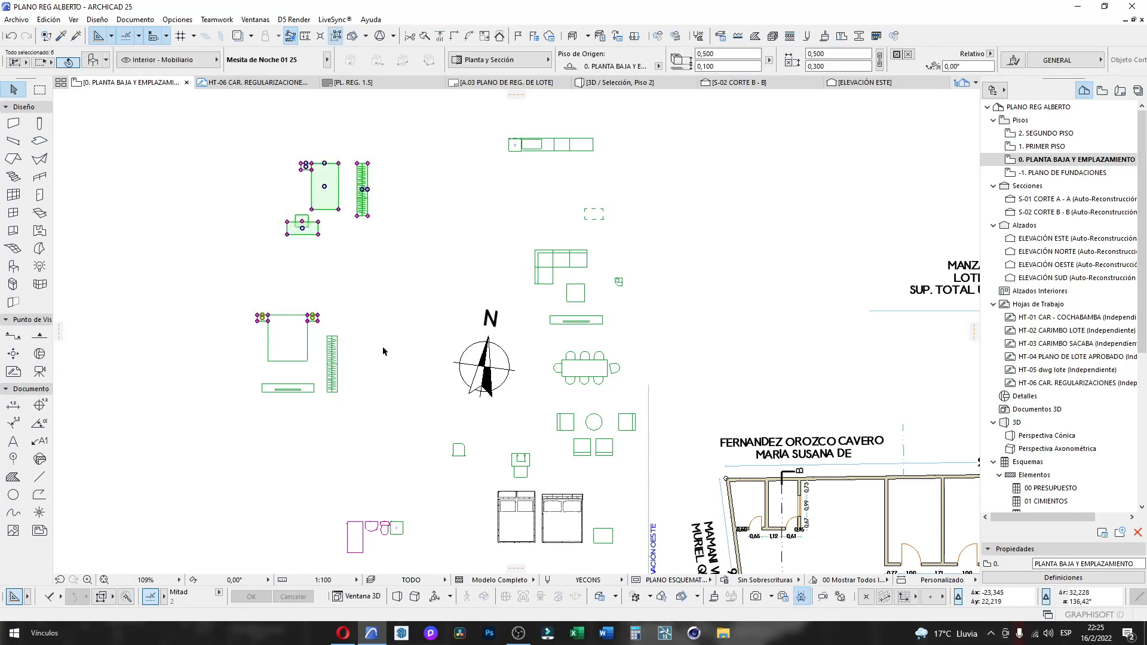
pyautogui.click(177, 127)
pyautogui.click(410, 363)
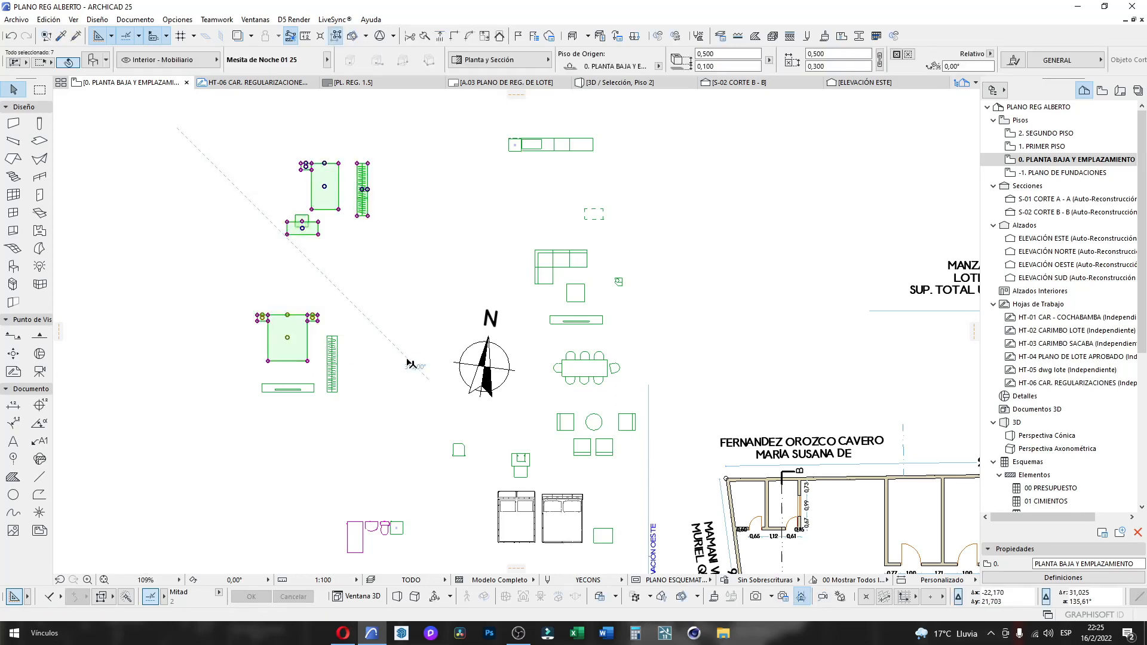
pyautogui.click(439, 169)
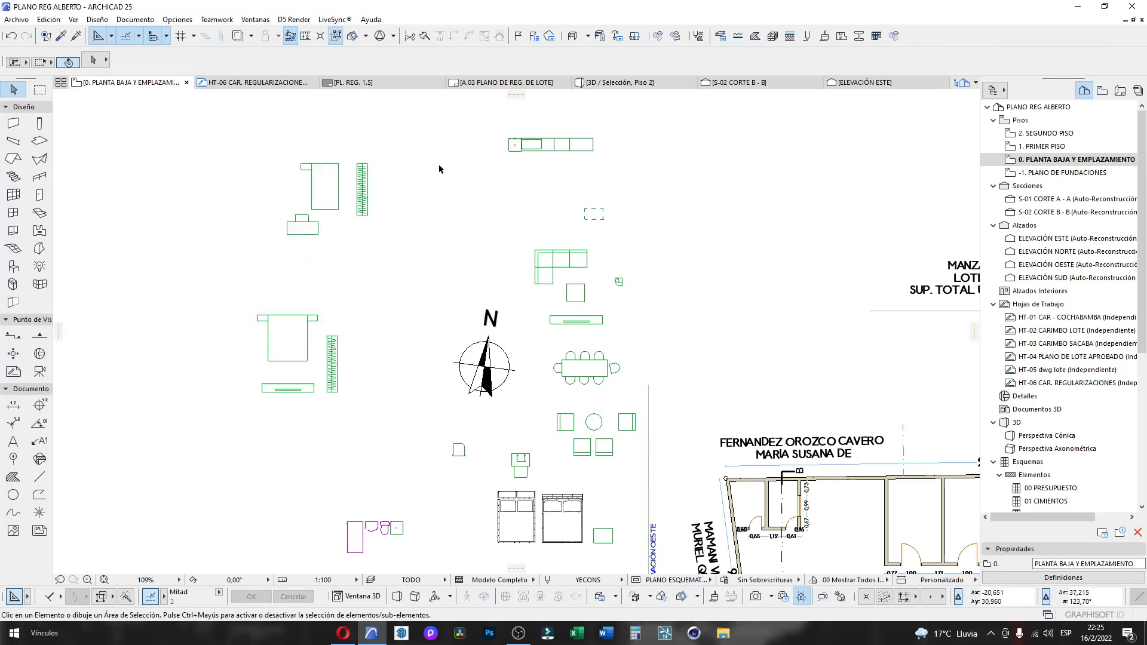
# Select the furniture with a right-to-left rectangle from above the kitchen counter to across the lower double bed, and clear the selection
pyautogui.click(623, 122)
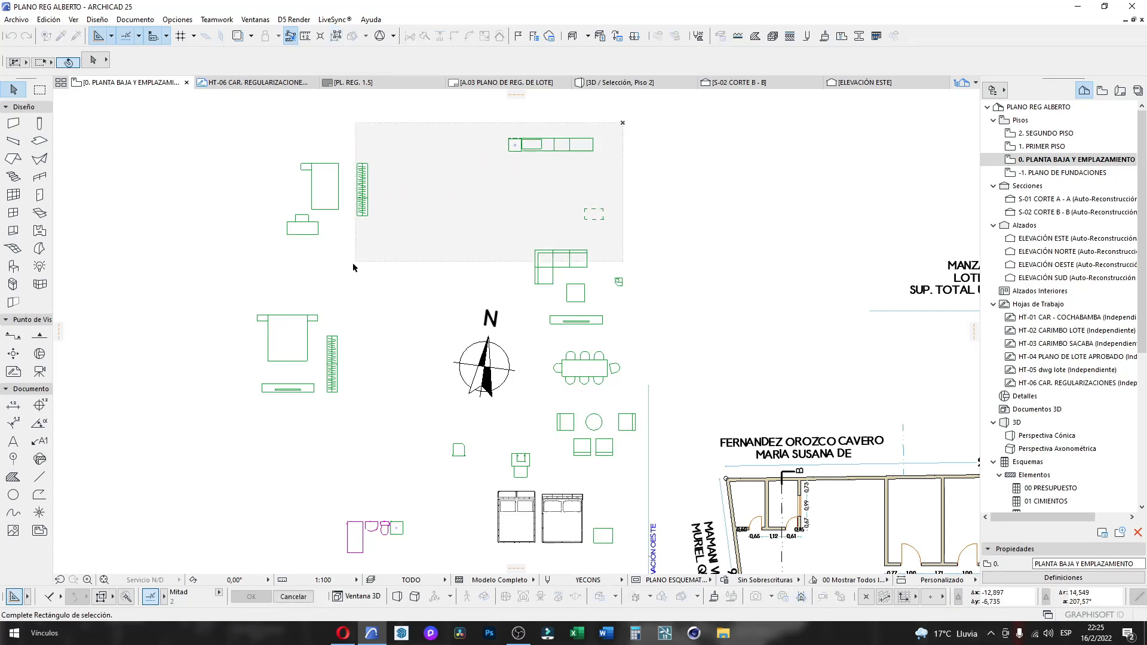
pyautogui.click(239, 339)
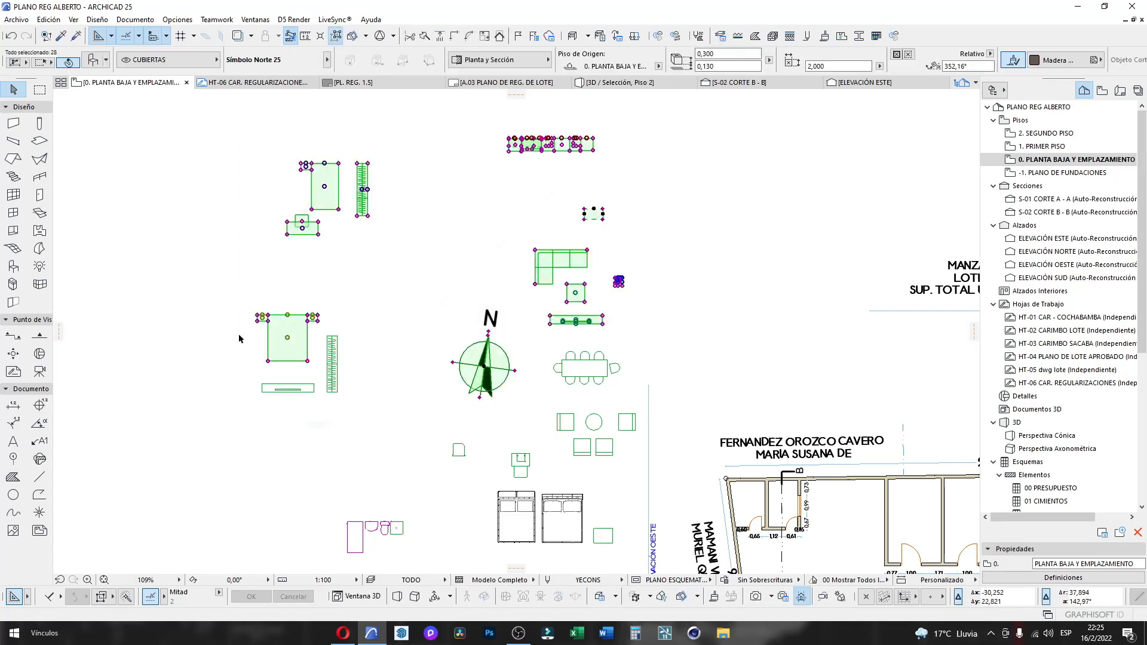
pyautogui.click(382, 274)
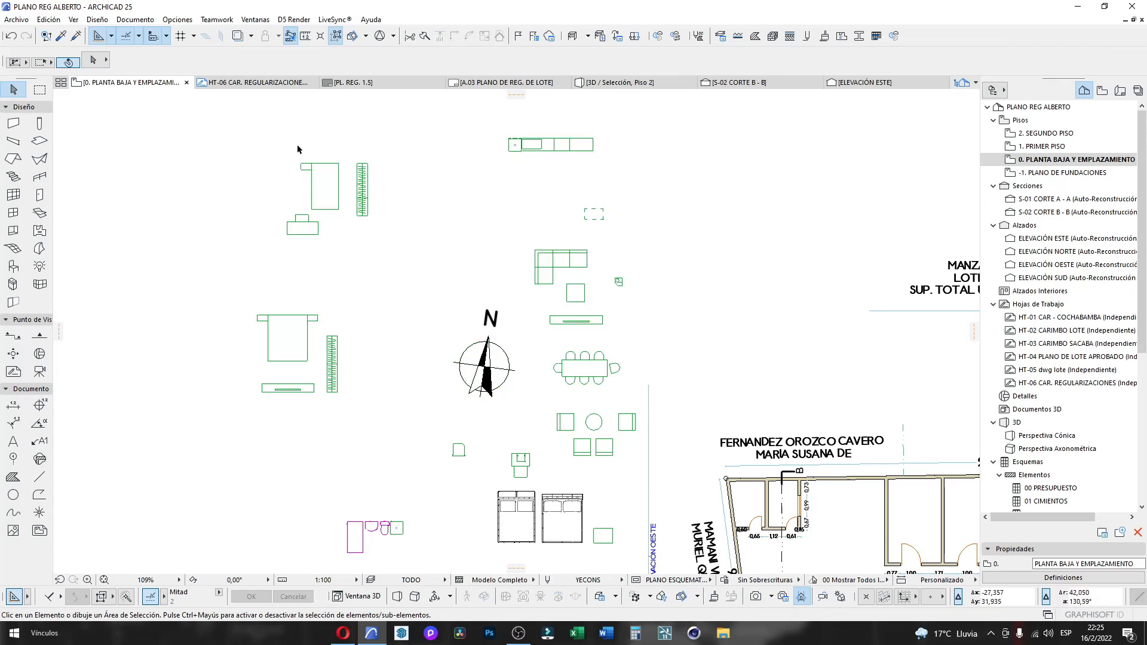
# Draw left-to-right selection rectangles around the single bed and desk, extending the second partly over the double bed below, and clear the selection
pyautogui.click(277, 150)
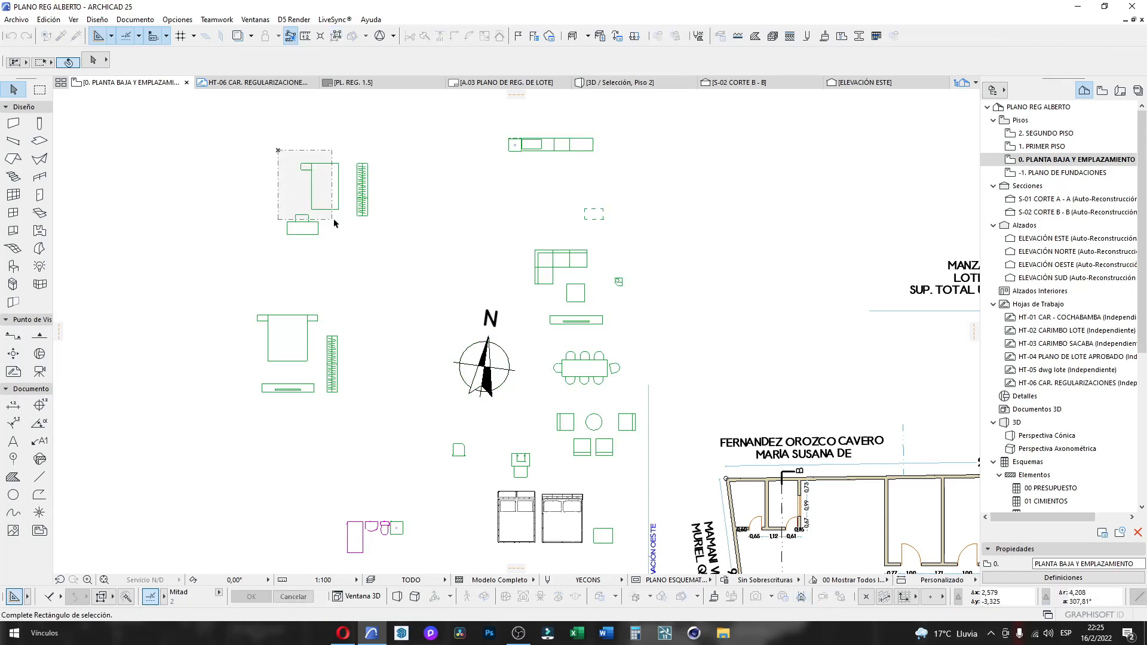
pyautogui.click(385, 229)
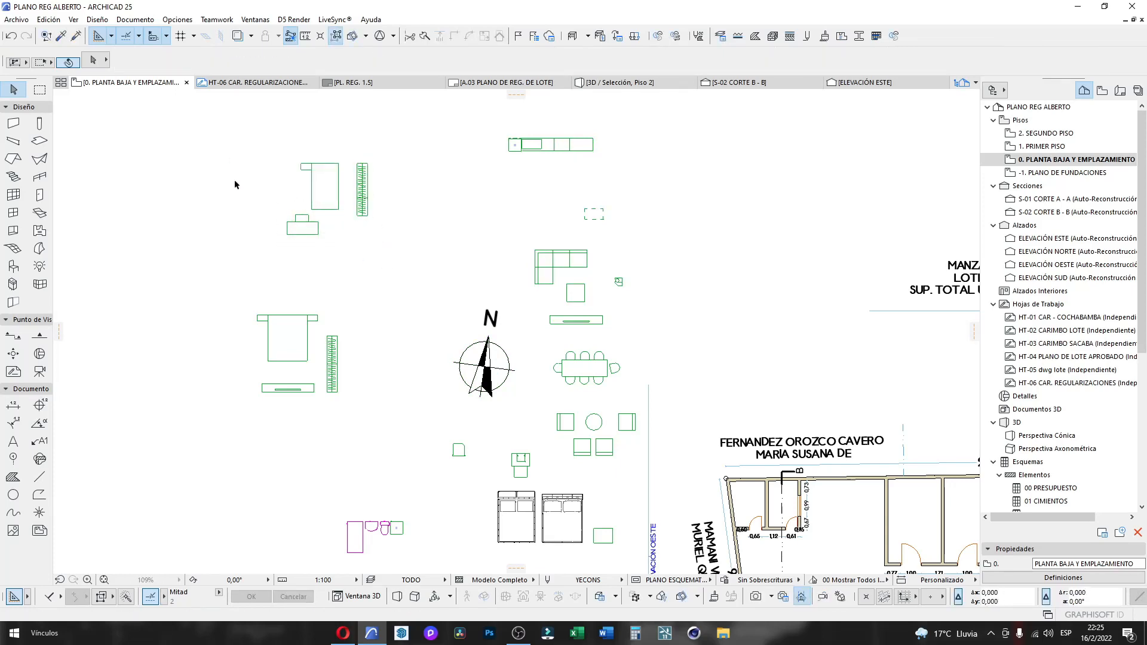
pyautogui.click(226, 153)
pyautogui.click(387, 345)
pyautogui.press('Escape')
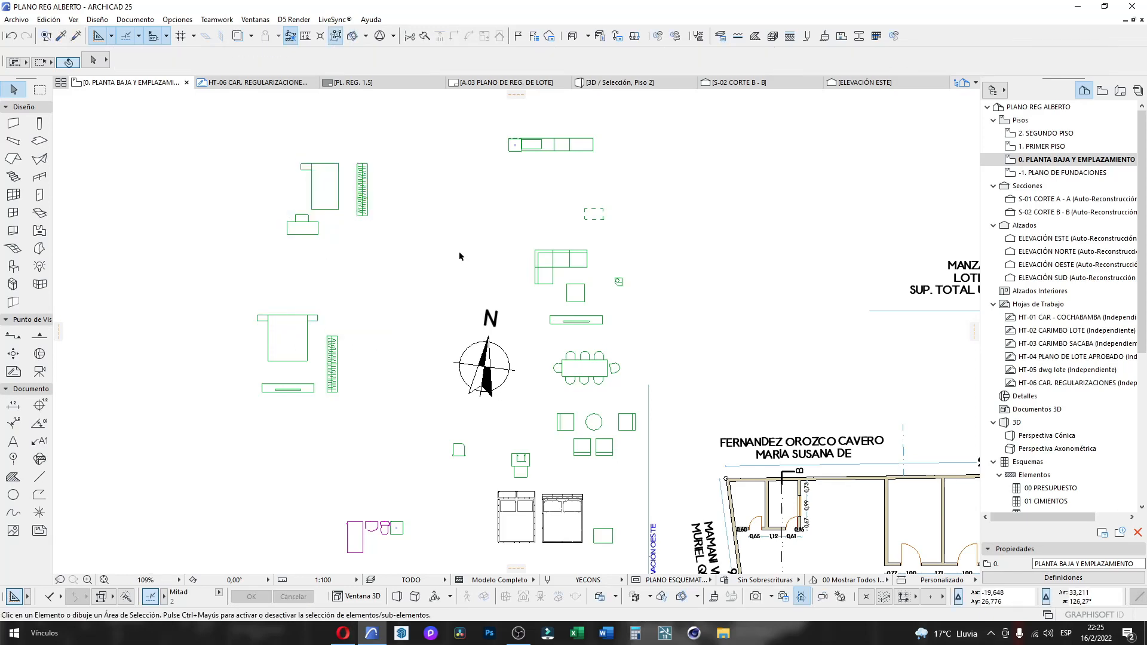
# Select the bedroom furniture with a right-to-left rectangle from beside the upper wardrobe to across the double bed, and clear the selection
pyautogui.click(429, 190)
pyautogui.click(237, 388)
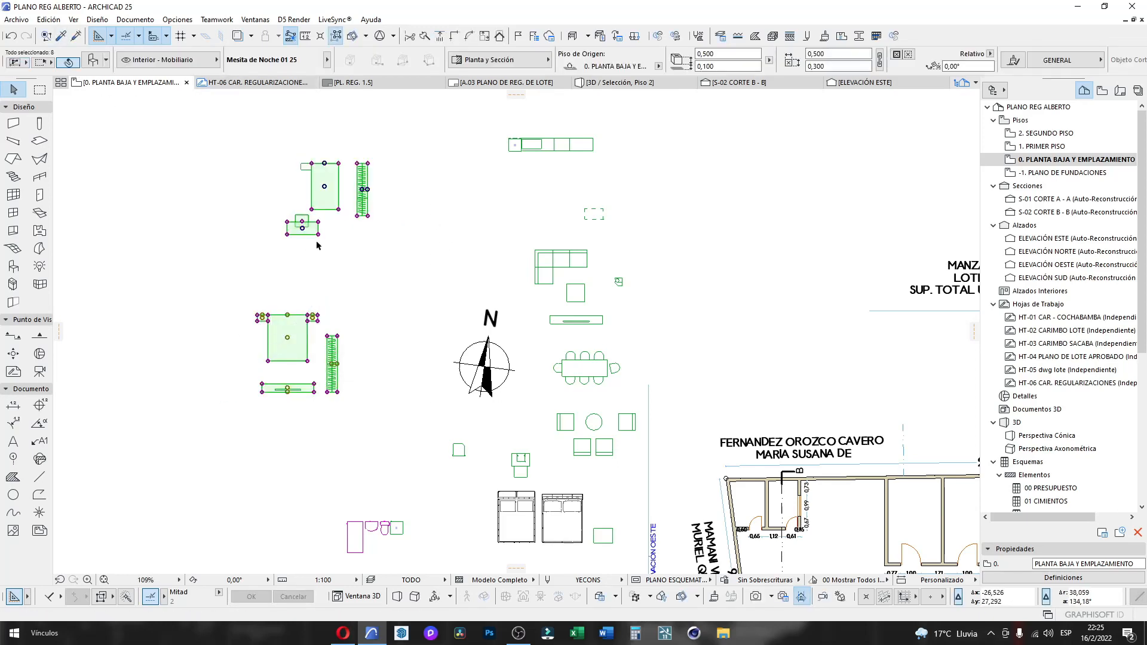
pyautogui.press('Escape')
pyautogui.scroll(-3, 584, 288)
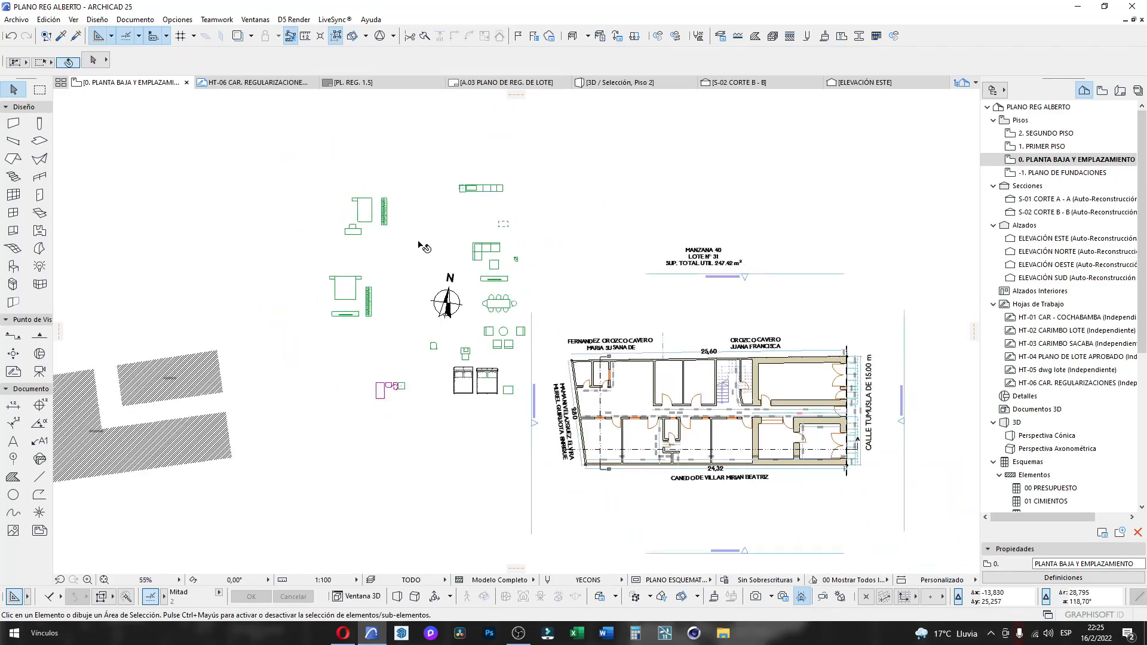
pyautogui.scroll(3, 813, 413)
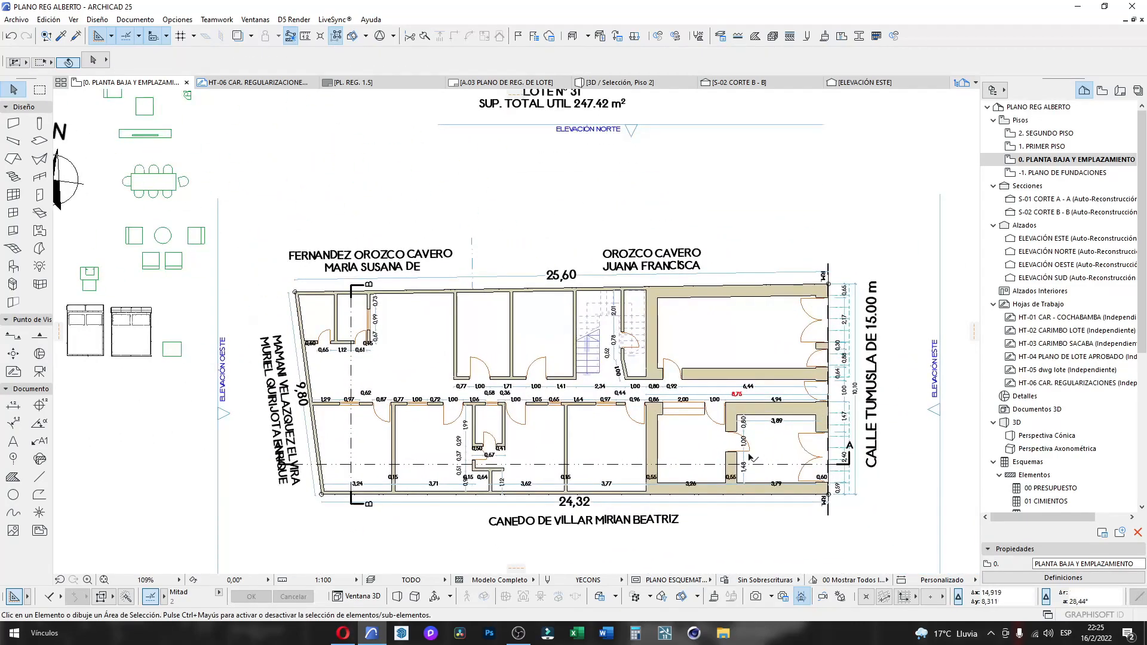
pyautogui.scroll(-4, 541, 344)
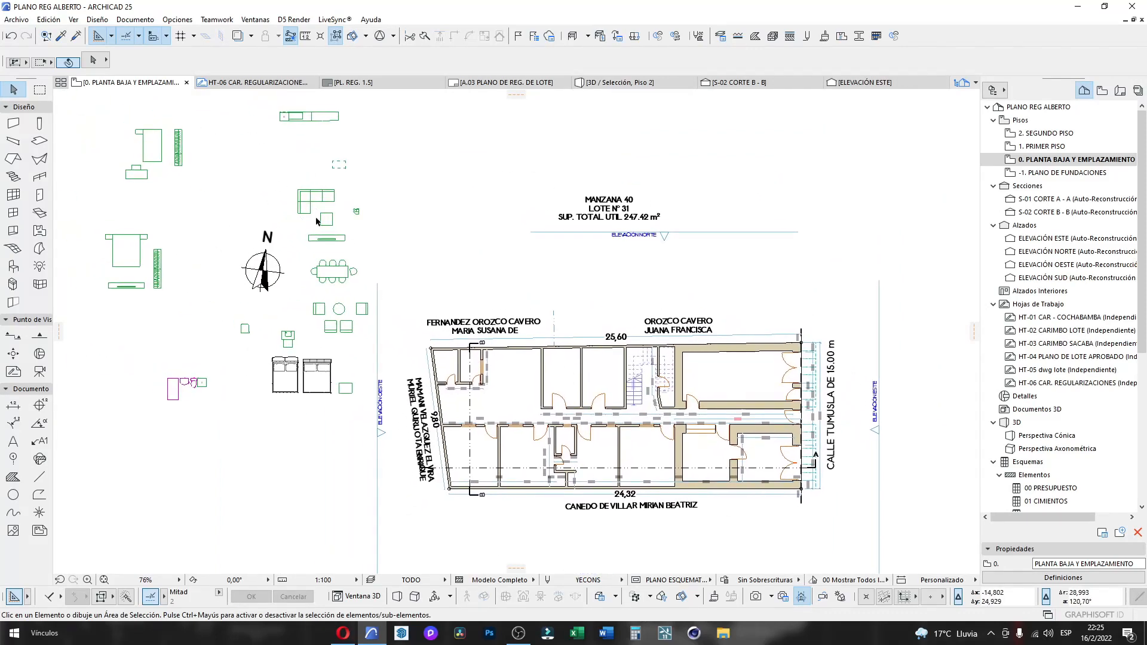
pyautogui.scroll(4, 339, 199)
pyautogui.scroll(-3, 496, 173)
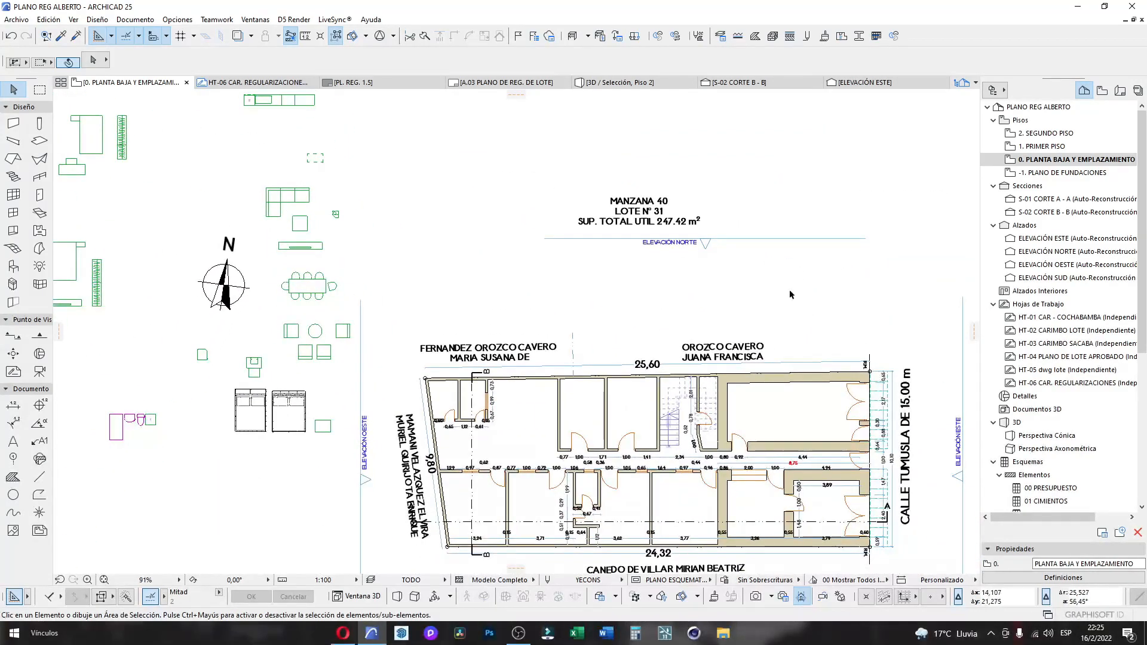
pyautogui.moveTo(790, 294); pyautogui.dragTo(663, 245, button='middle')
pyautogui.middleClick(667, 247)
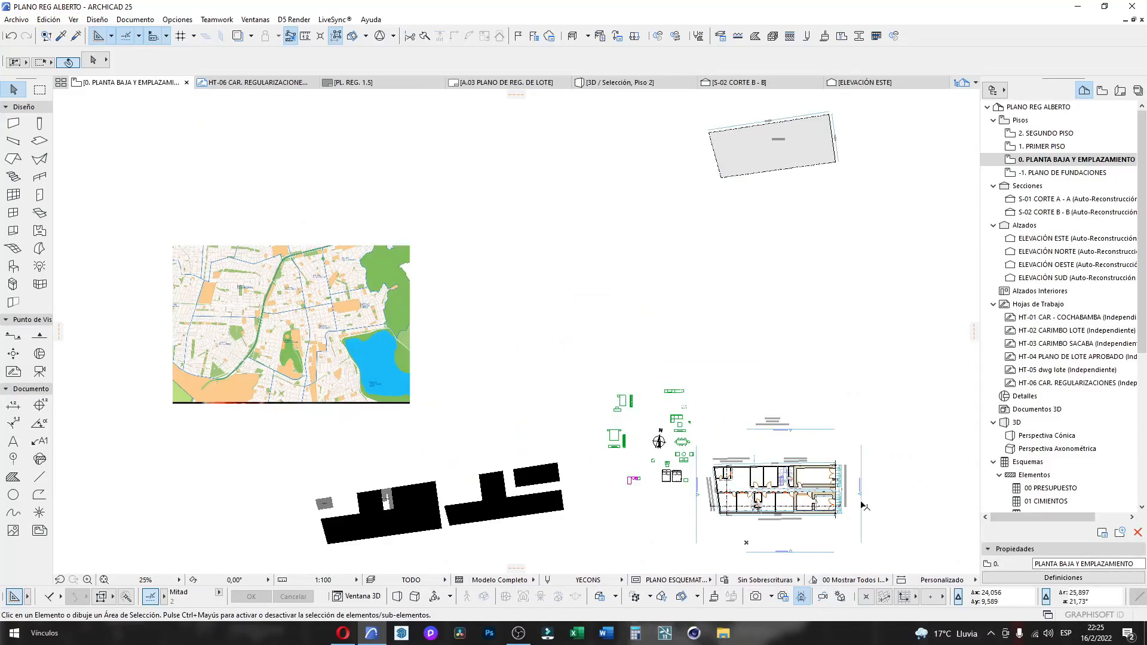
pyautogui.scroll(6, 863, 505)
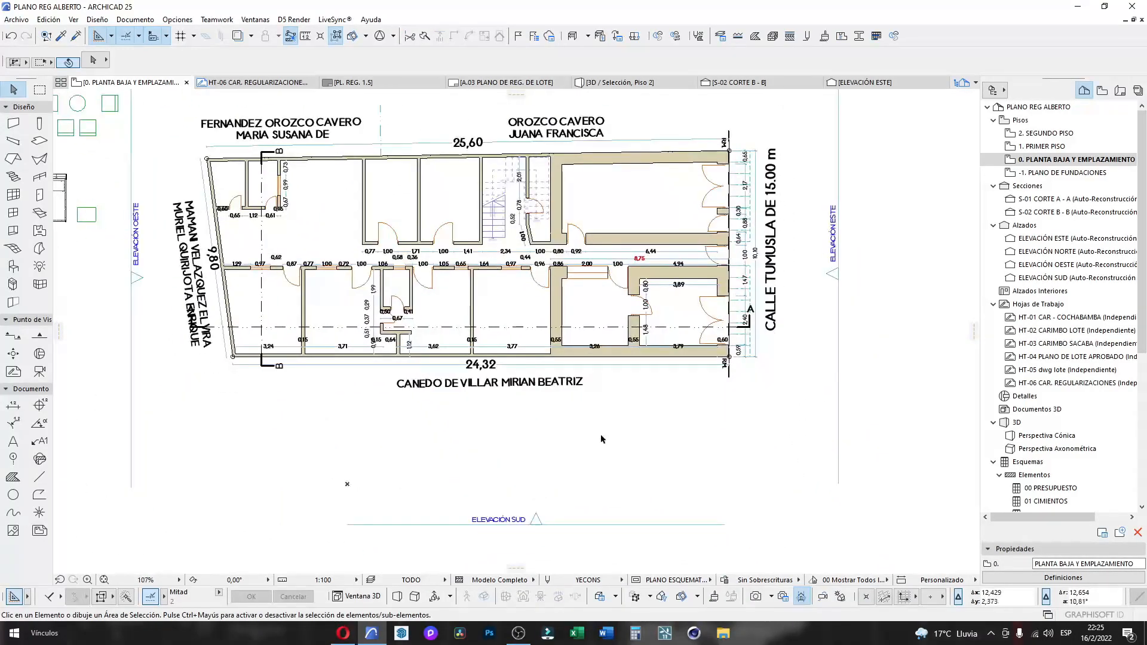
pyautogui.scroll(-2, 625, 456)
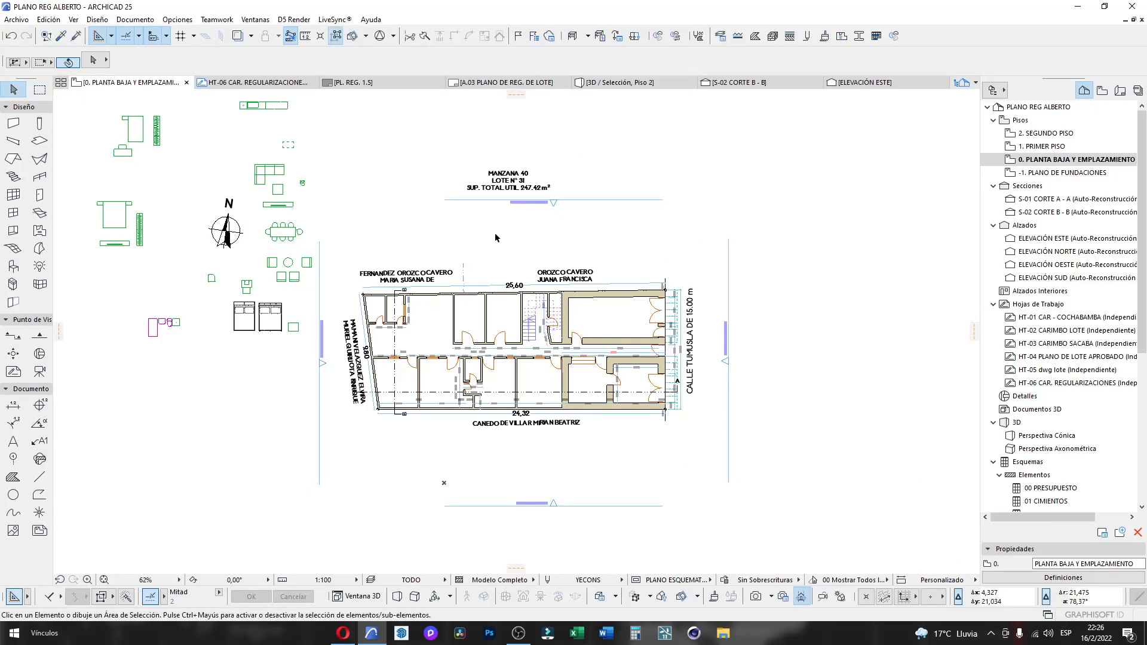
pyautogui.scroll(1, 520, 361)
pyautogui.scroll(1, 455, 268)
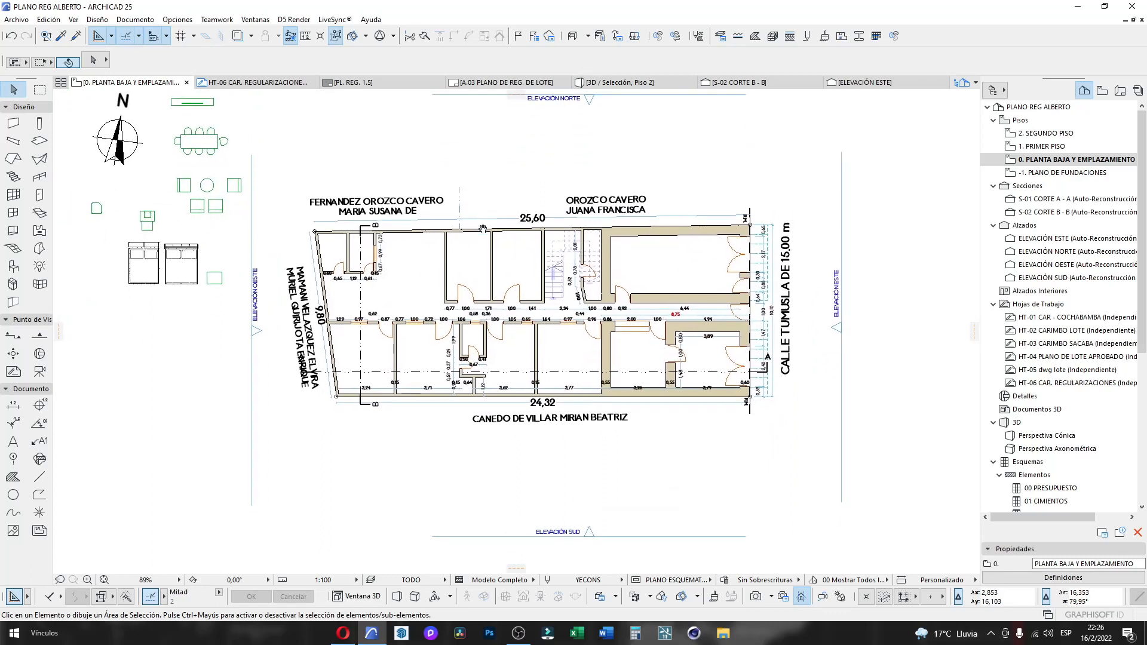
# Switch the Arrow tool's selection mode to sub-elements
pyautogui.click(108, 61)
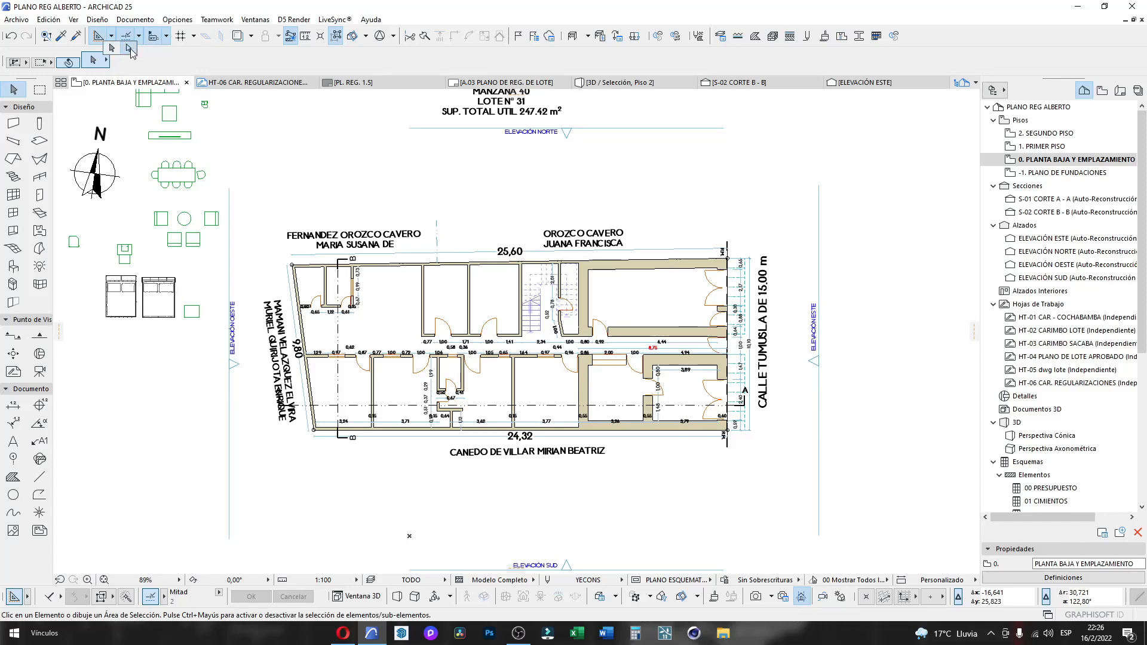
pyautogui.click(130, 48)
pyautogui.scroll(2, 624, 391)
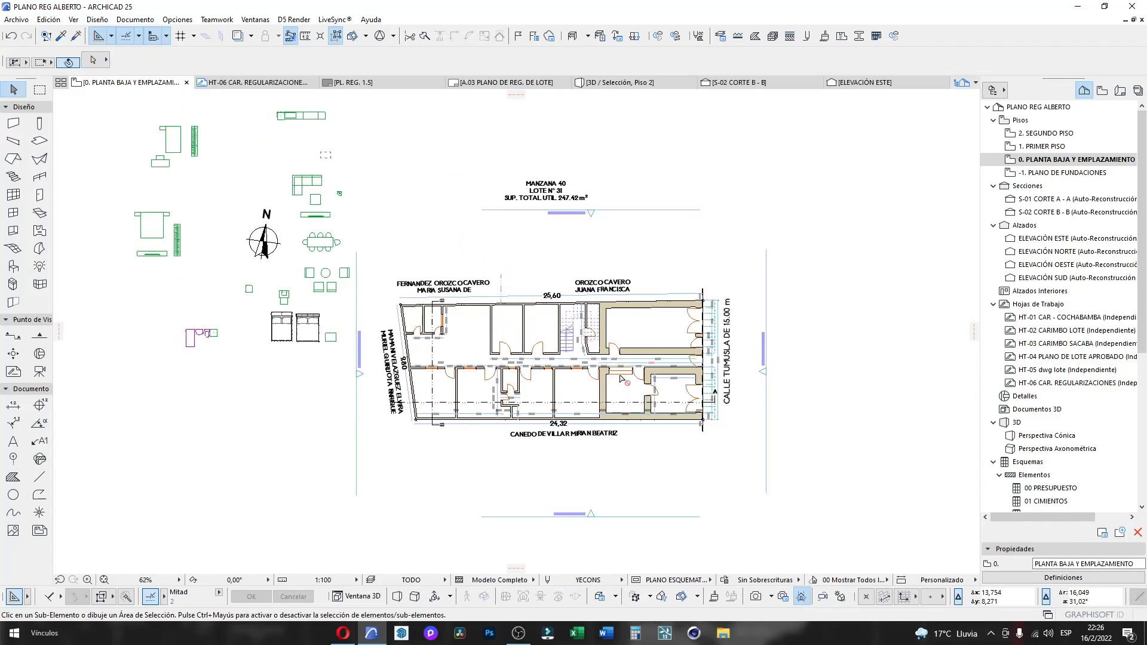
pyautogui.scroll(-2, 710, 398)
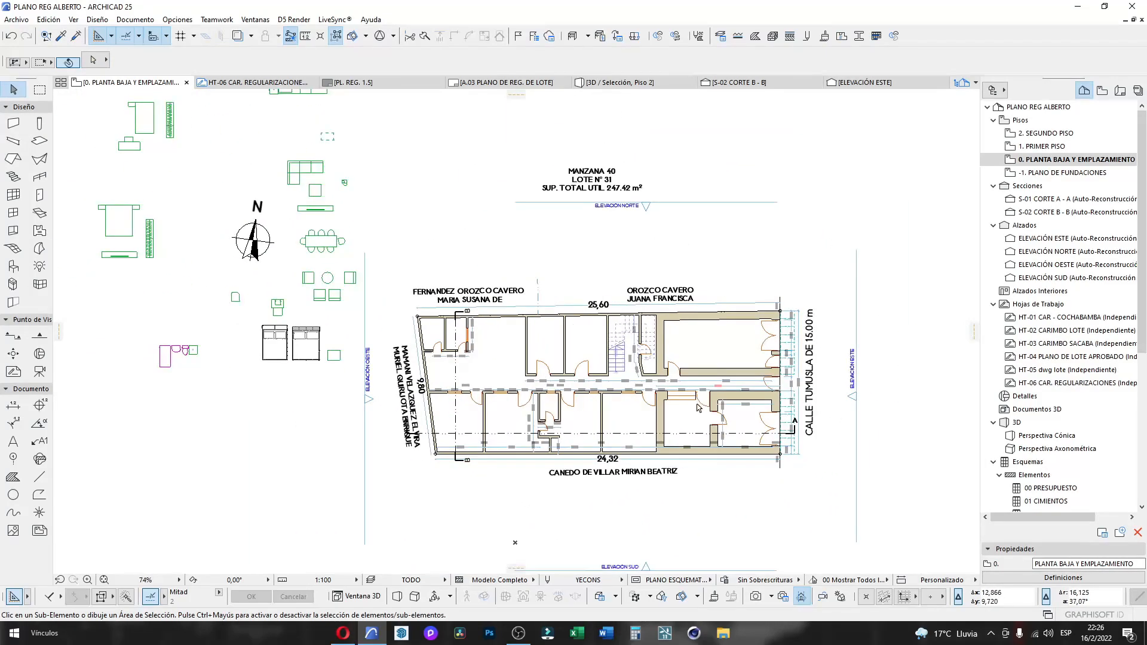
pyautogui.scroll(2, 563, 291)
pyautogui.scroll(-2, 438, 291)
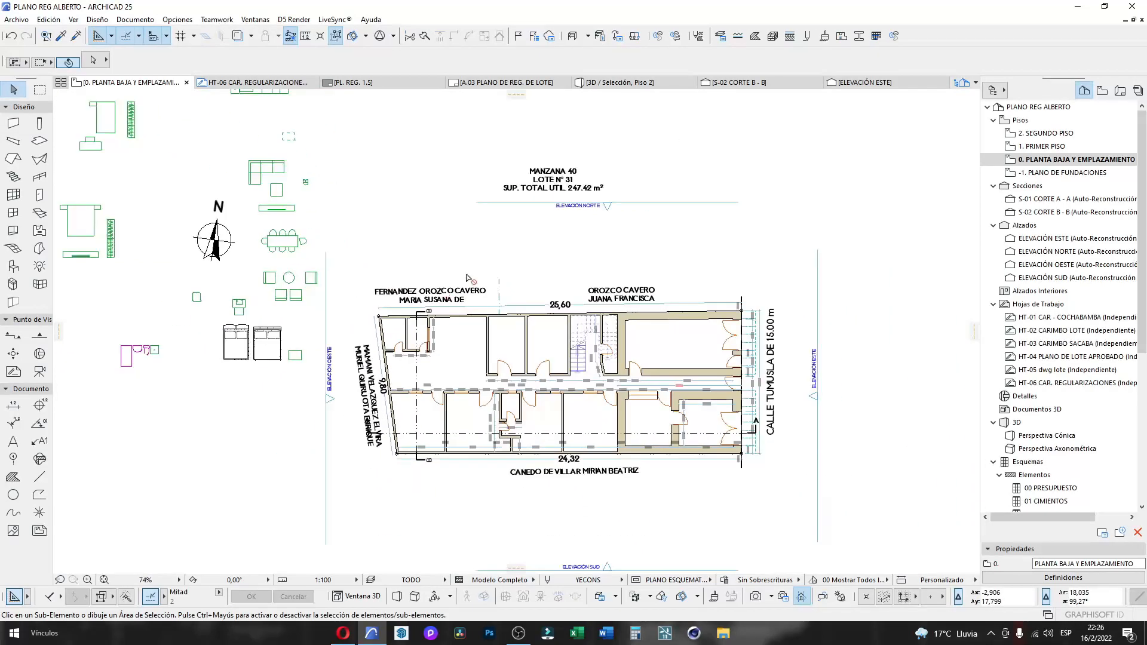
pyautogui.scroll(4, 524, 302)
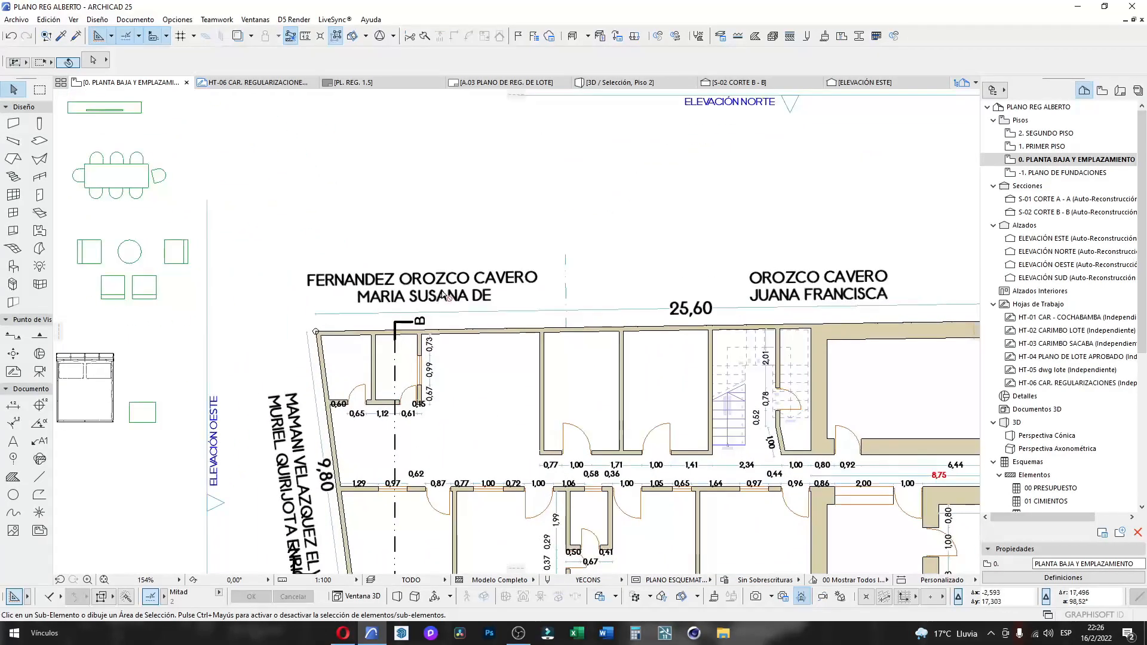
pyautogui.scroll(-4, 344, 251)
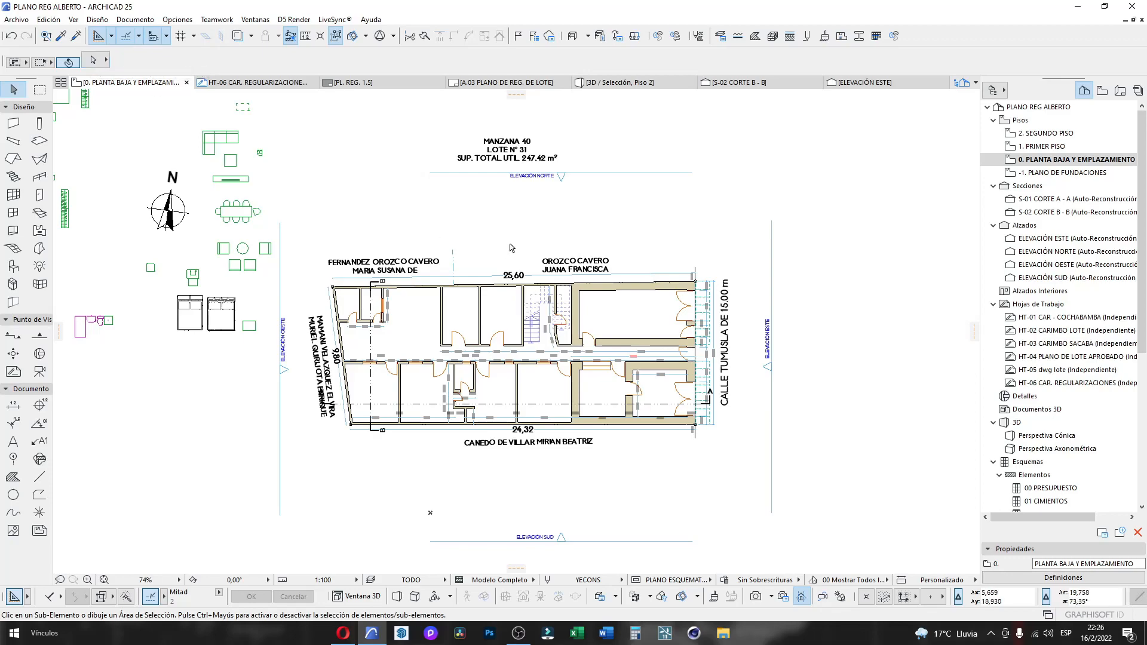
pyautogui.scroll(4, 489, 310)
pyautogui.scroll(-4, 589, 302)
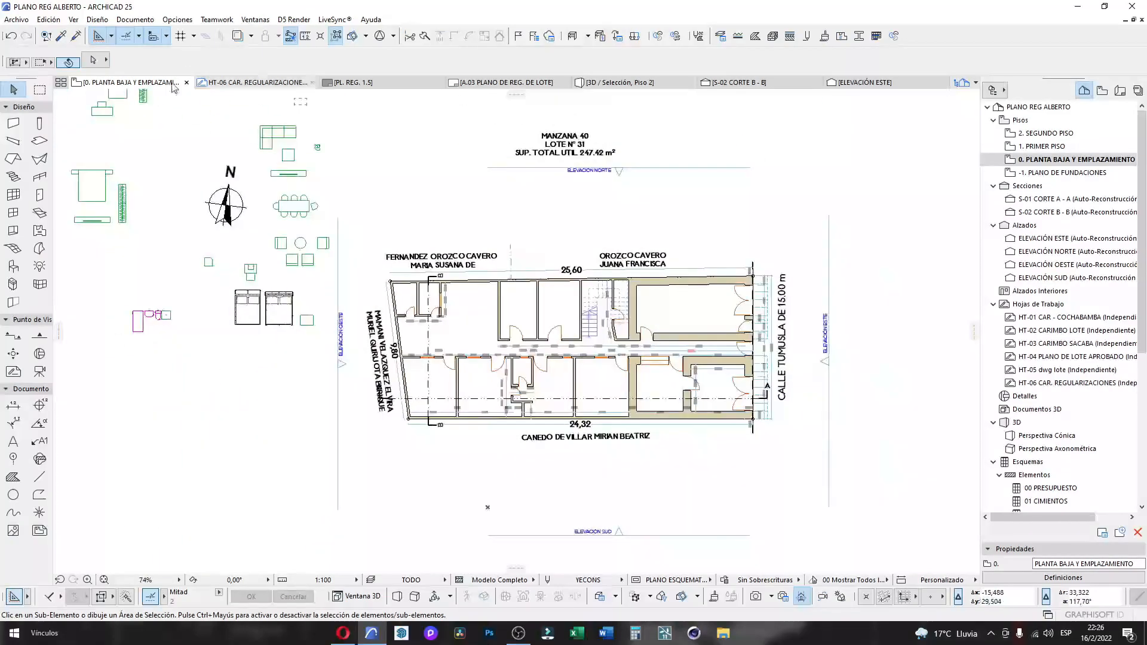
pyautogui.scroll(4, 532, 231)
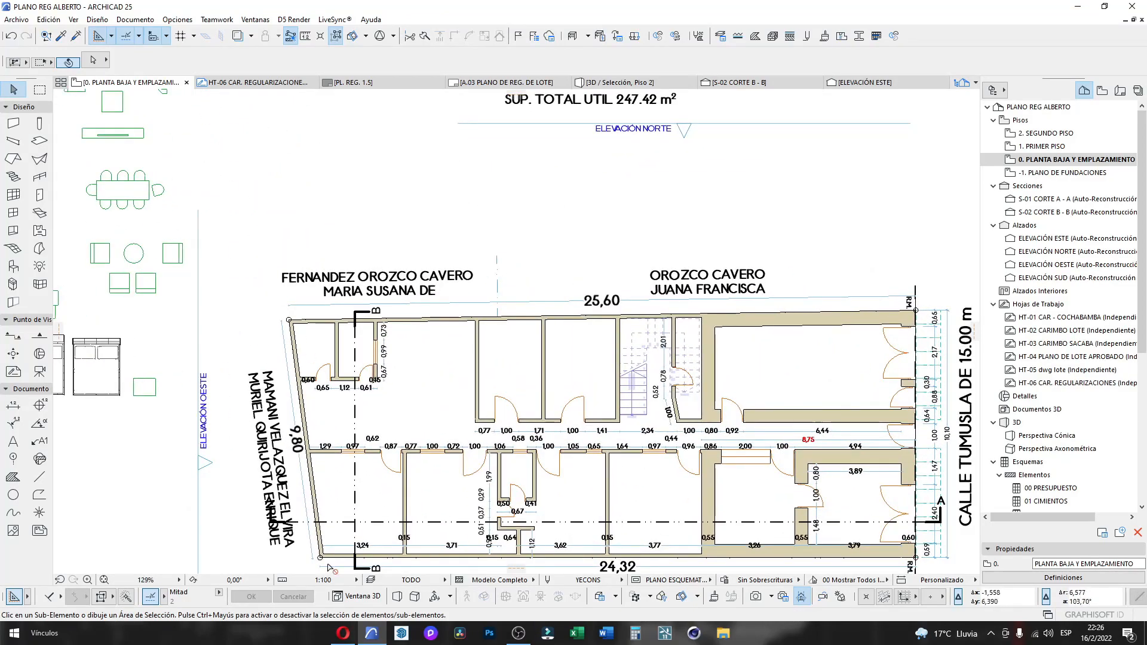
pyautogui.scroll(-4, 715, 455)
pyautogui.scroll(2, 651, 469)
pyautogui.scroll(-1, 630, 360)
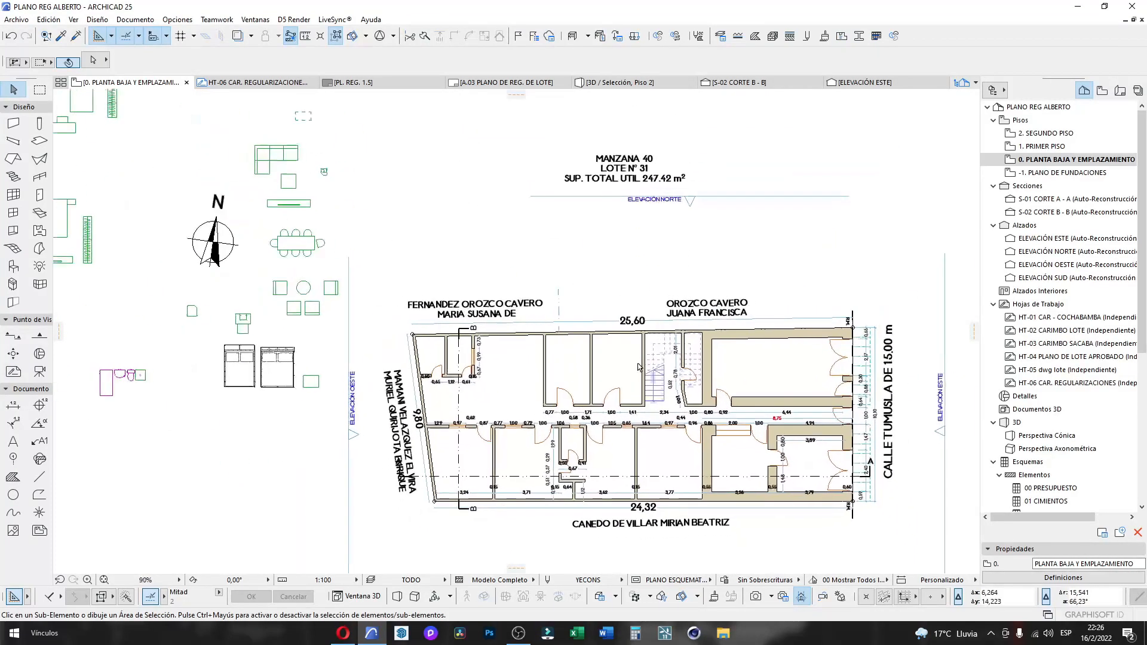
# Return the Arrow tool's selection mode to whole elements
pyautogui.moveTo(629, 359); pyautogui.dragTo(582, 302, button='middle')
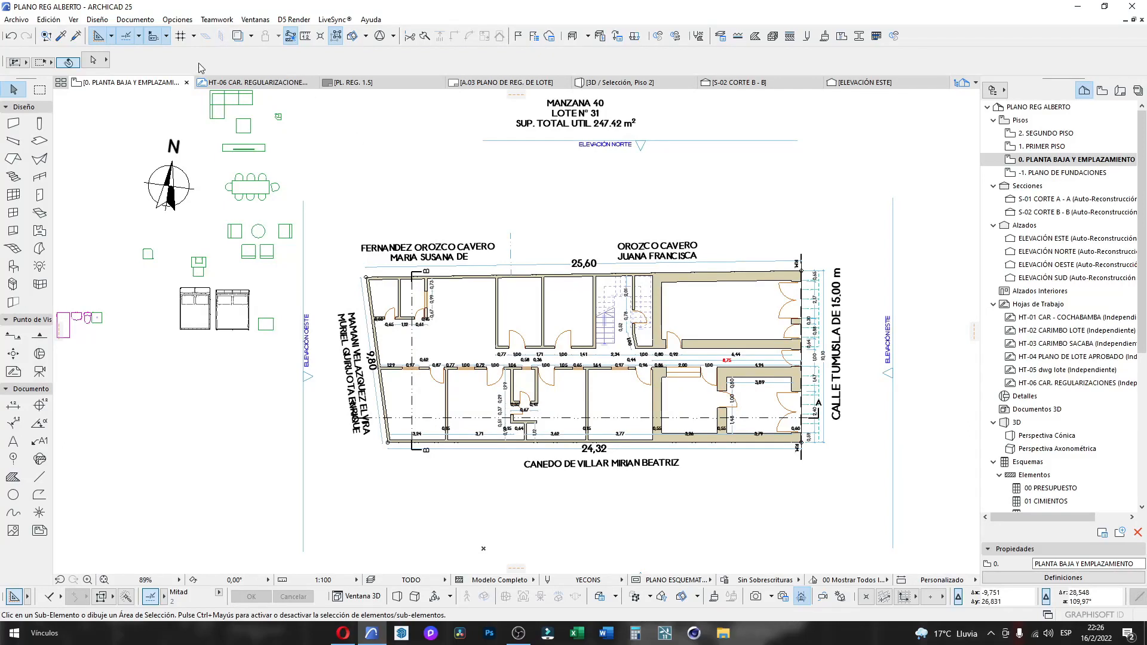
pyautogui.click(107, 62)
pyautogui.click(112, 52)
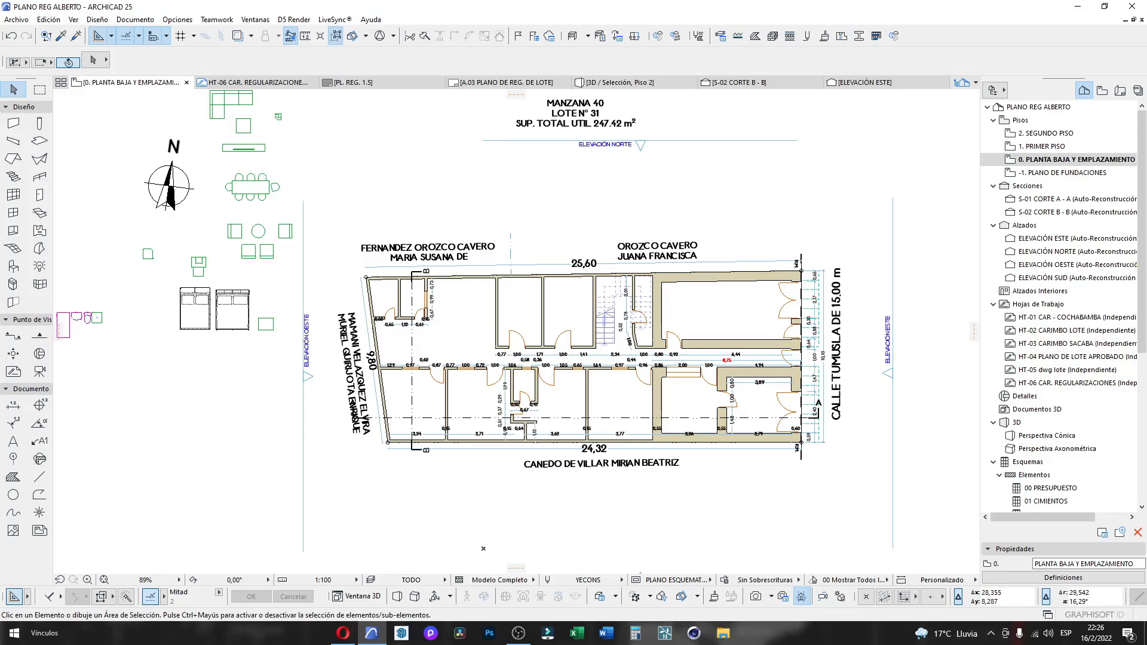
# Examine the house's street façade, balconies and openings in the 3D perspective
pyautogui.scroll(1, 849, 425)
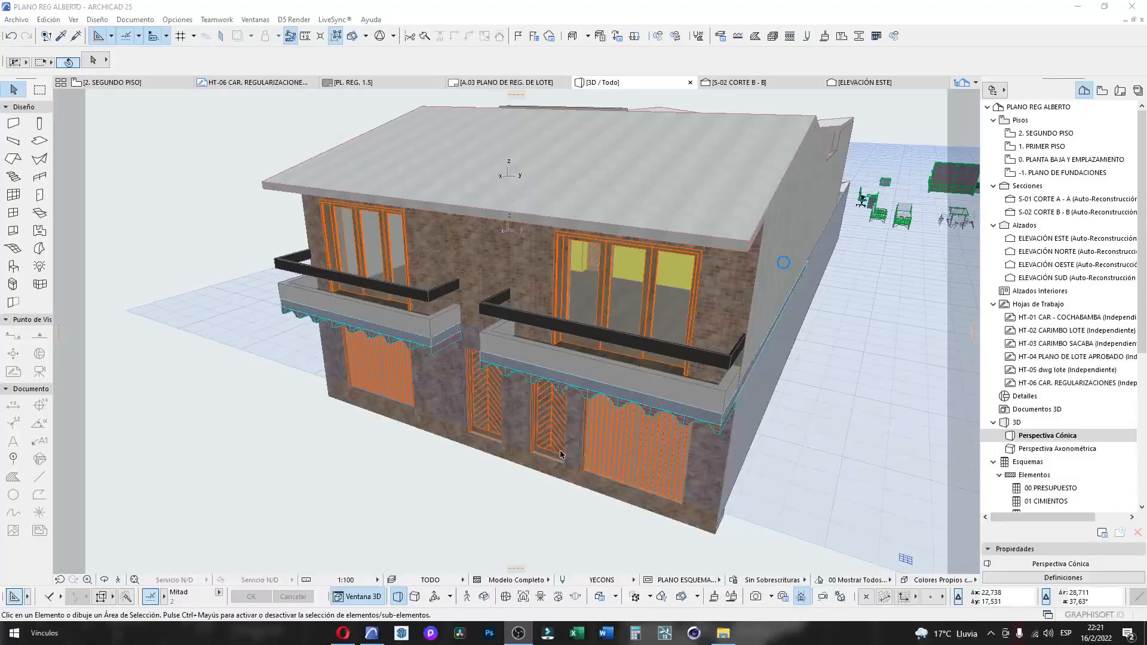
pyautogui.scroll(-2, 482, 401)
pyautogui.scroll(5, 549, 366)
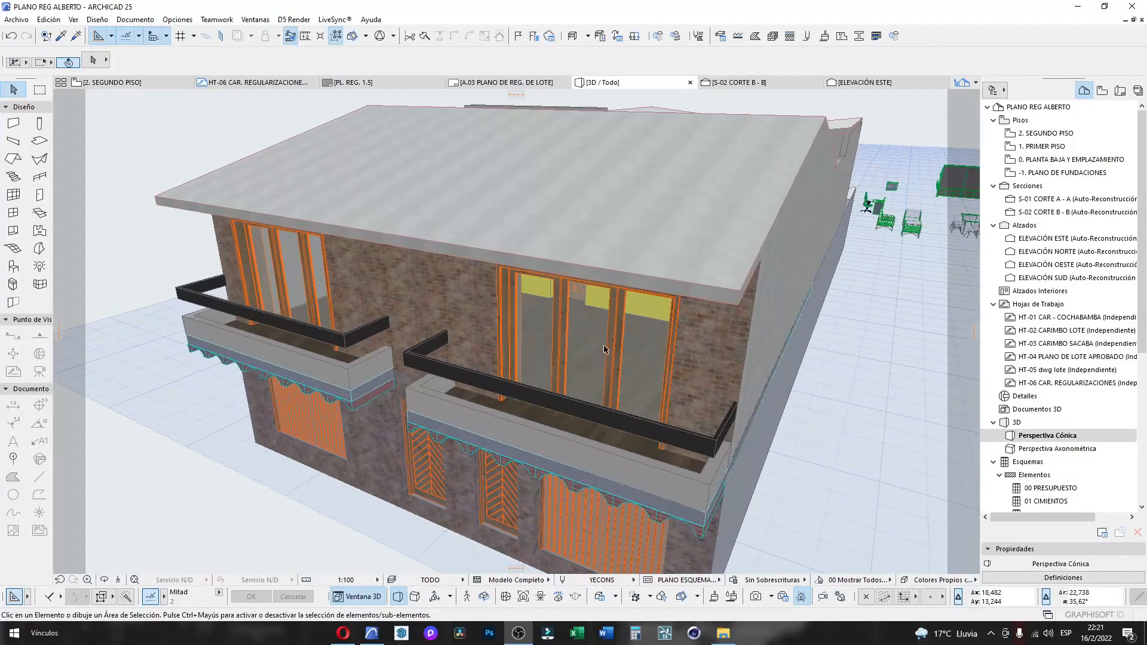
pyautogui.keyDown('shift'); pyautogui.moveTo(524, 399); pyautogui.dragTo(579, 353, button='middle'); pyautogui.keyUp('shift')
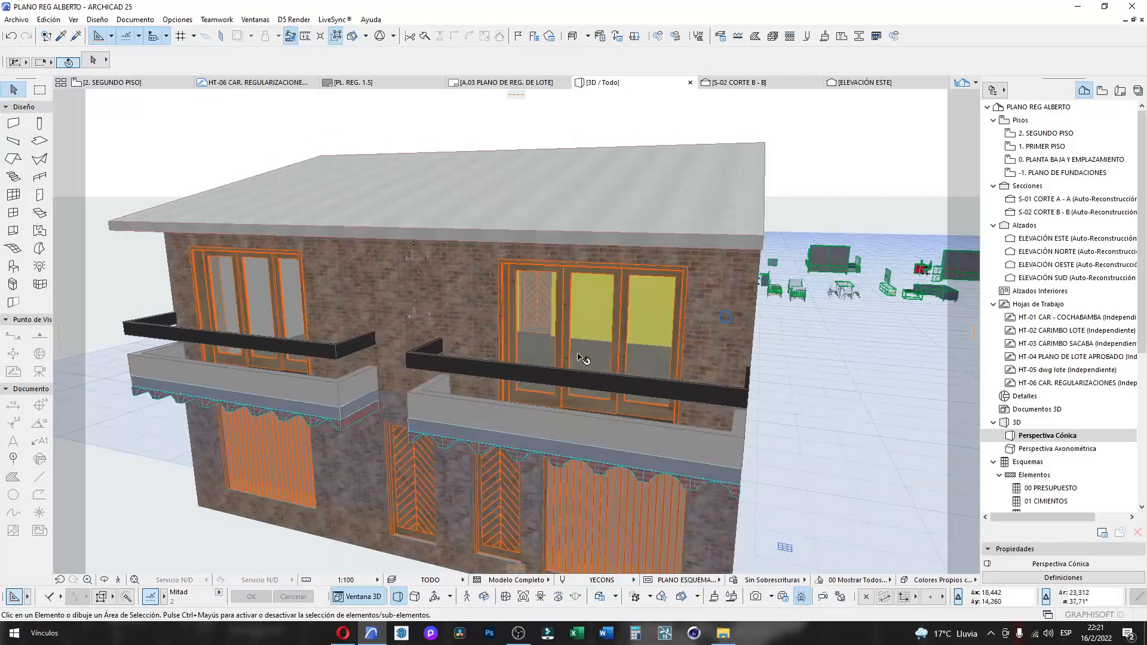
pyautogui.scroll(-2, 461, 290)
pyautogui.scroll(3, 728, 523)
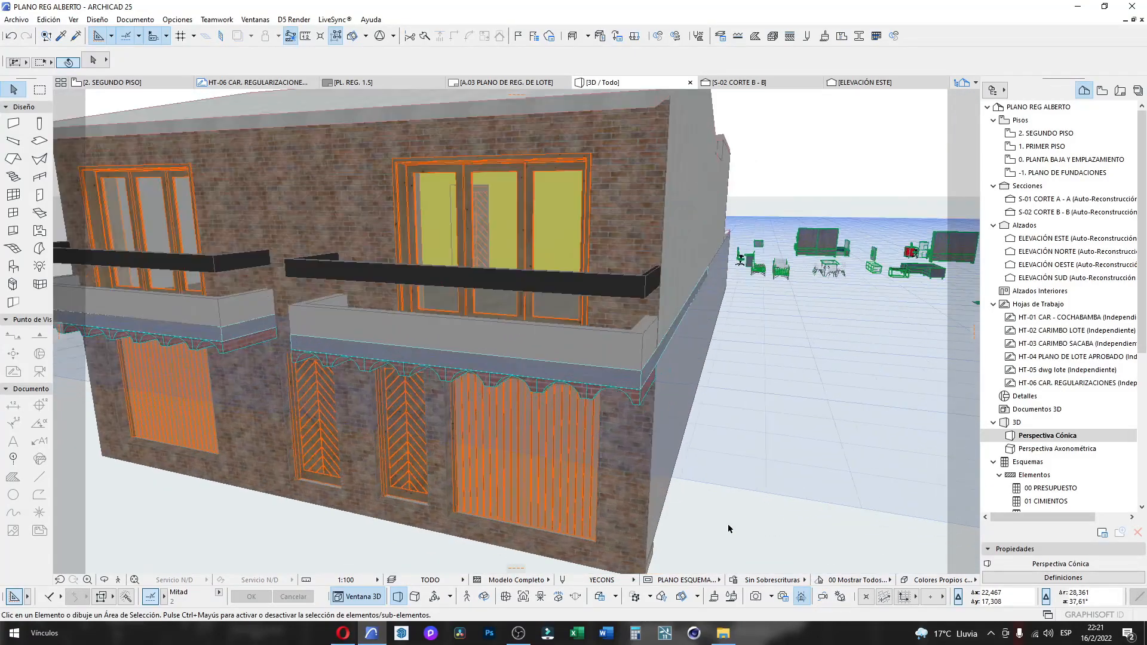
pyautogui.scroll(-4, 717, 487)
pyautogui.scroll(1, 511, 422)
pyautogui.scroll(1, 511, 422)
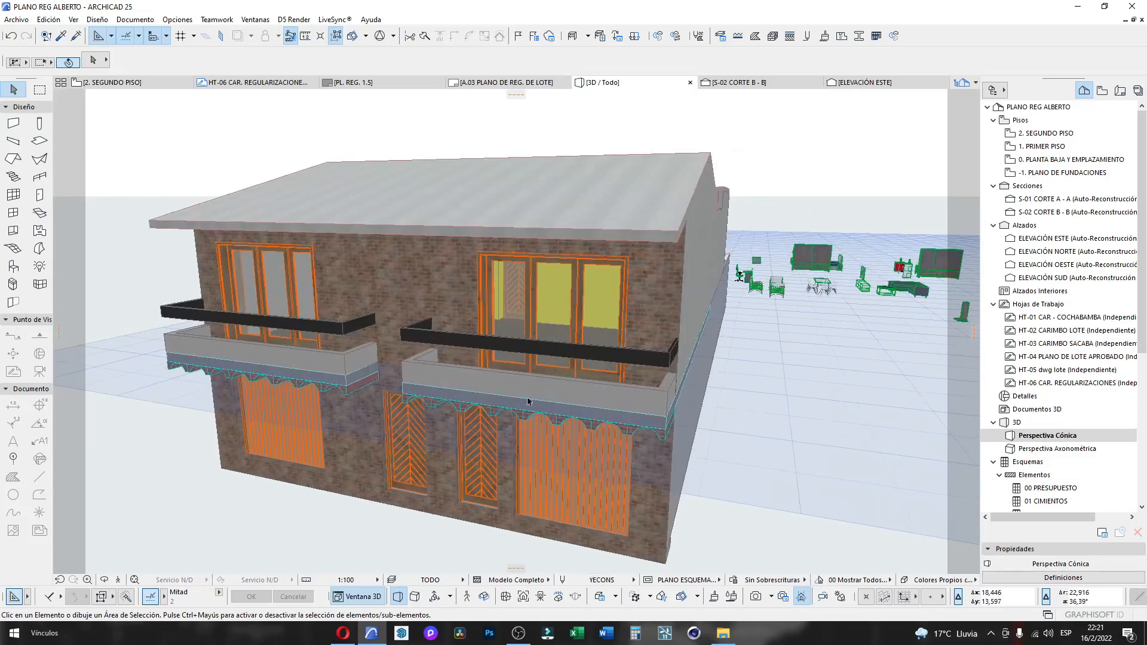
# Open the Surface Painter and arrange its palette and the 3D view so the house façade is visible beside it
pyautogui.click(733, 598)
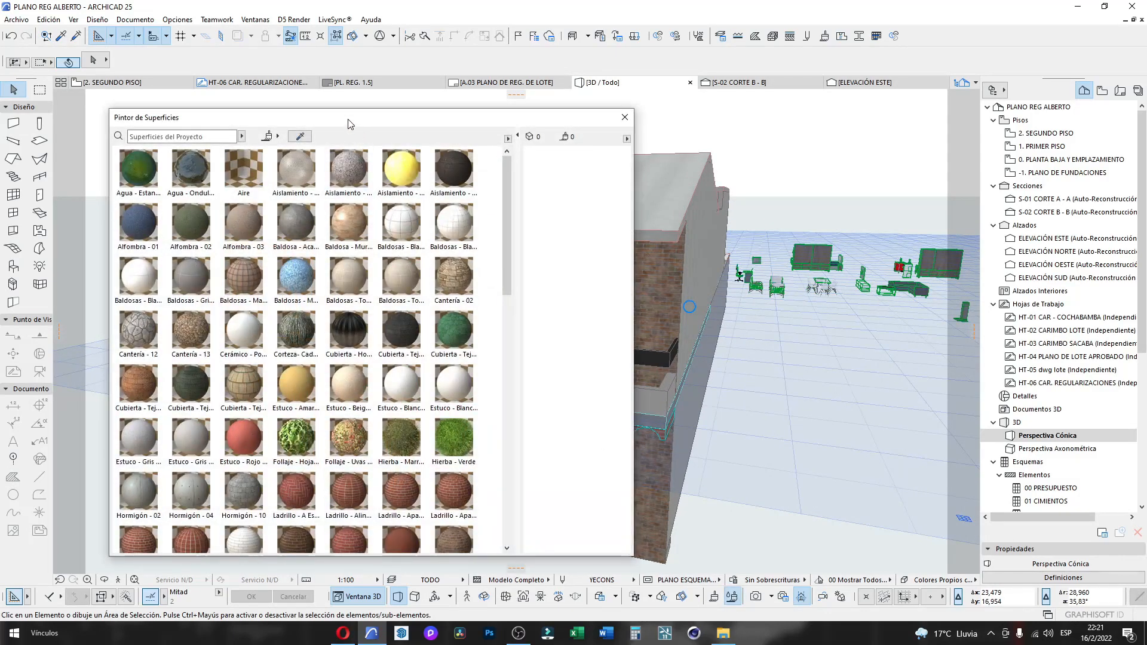
pyautogui.moveTo(350, 123); pyautogui.dragTo(398, 251)
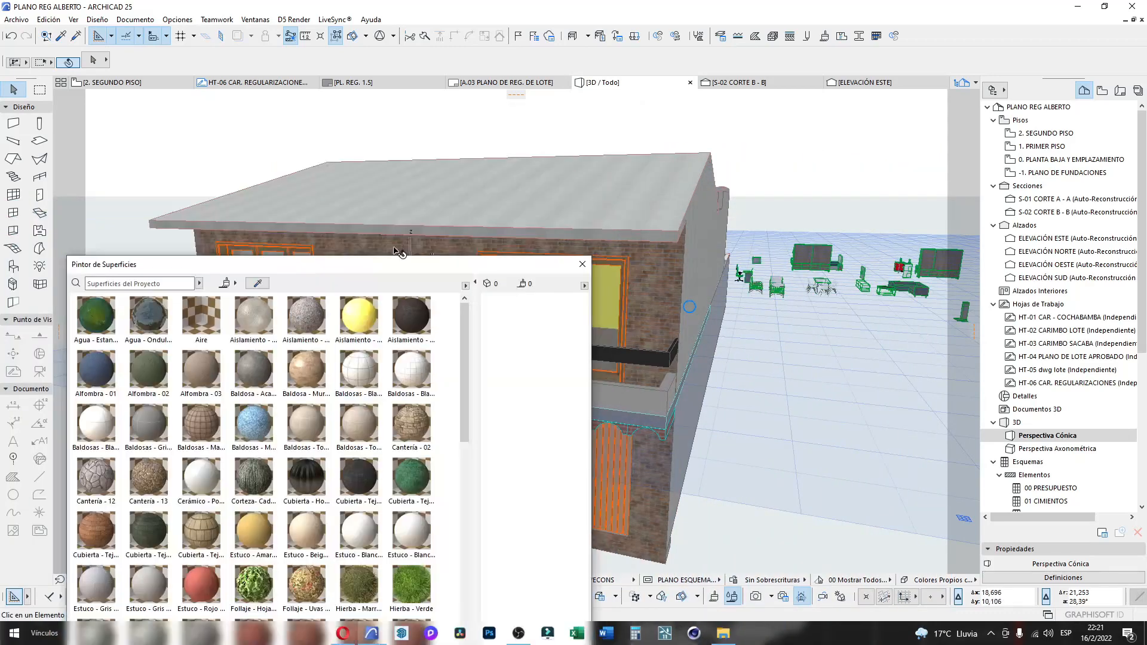
pyautogui.scroll(-3, 757, 347)
pyautogui.moveTo(793, 336); pyautogui.dragTo(835, 304, button='middle')
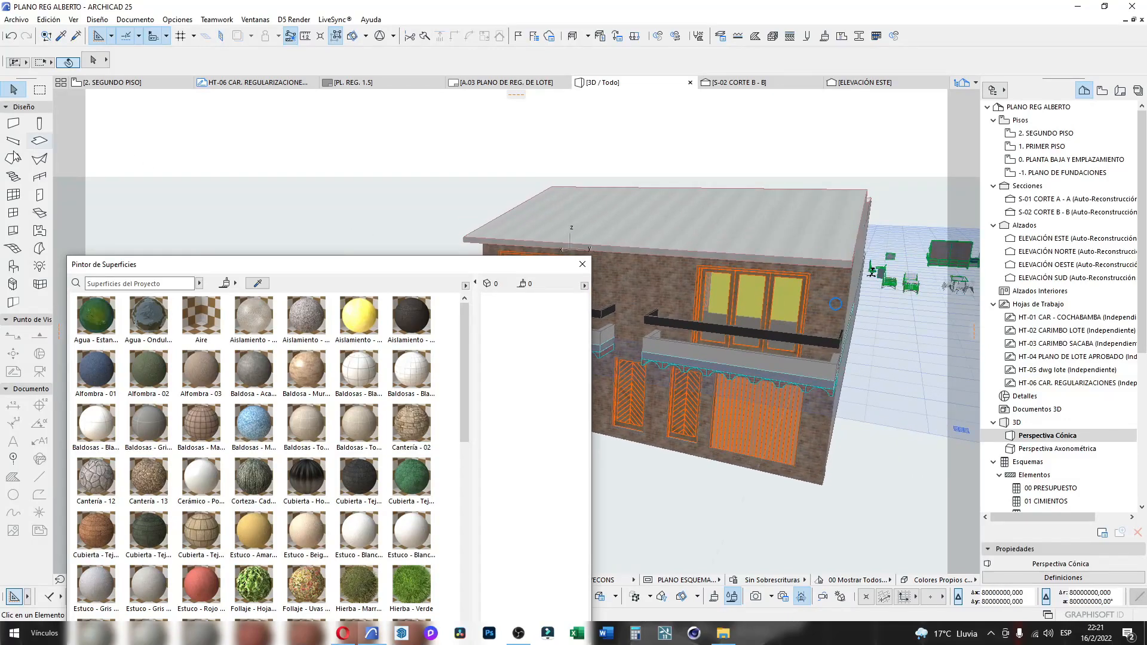
# Select all walls of the house with the Wall tool and show only the selection in the 3D window
pyautogui.click(14, 124)
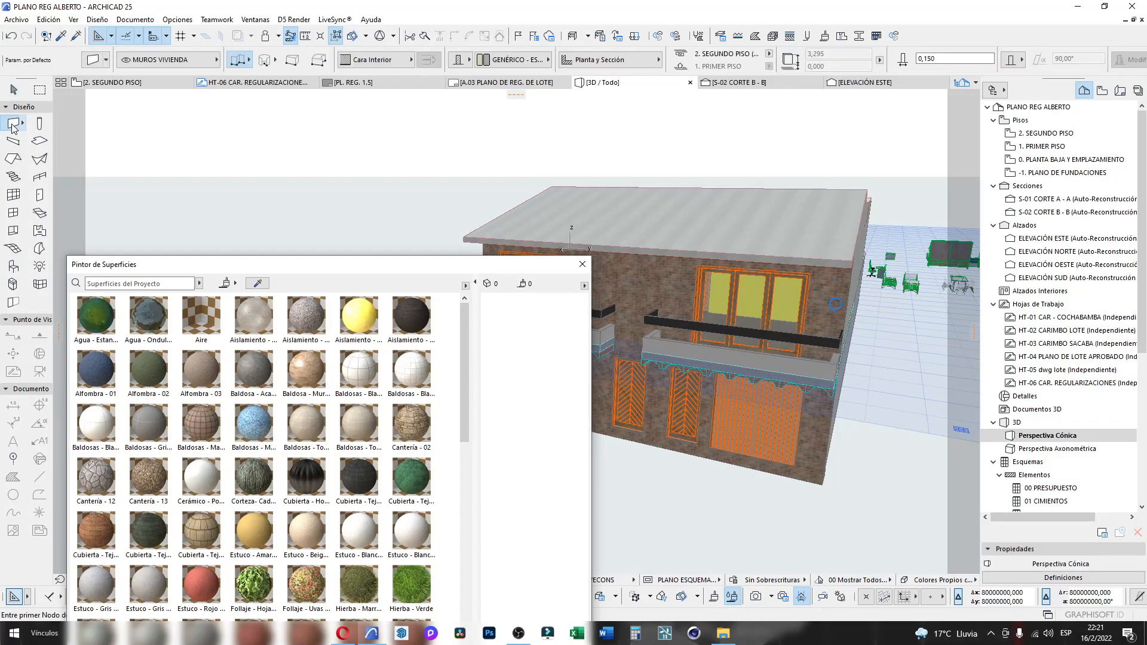
pyautogui.hotkey('ctrl', 'a')
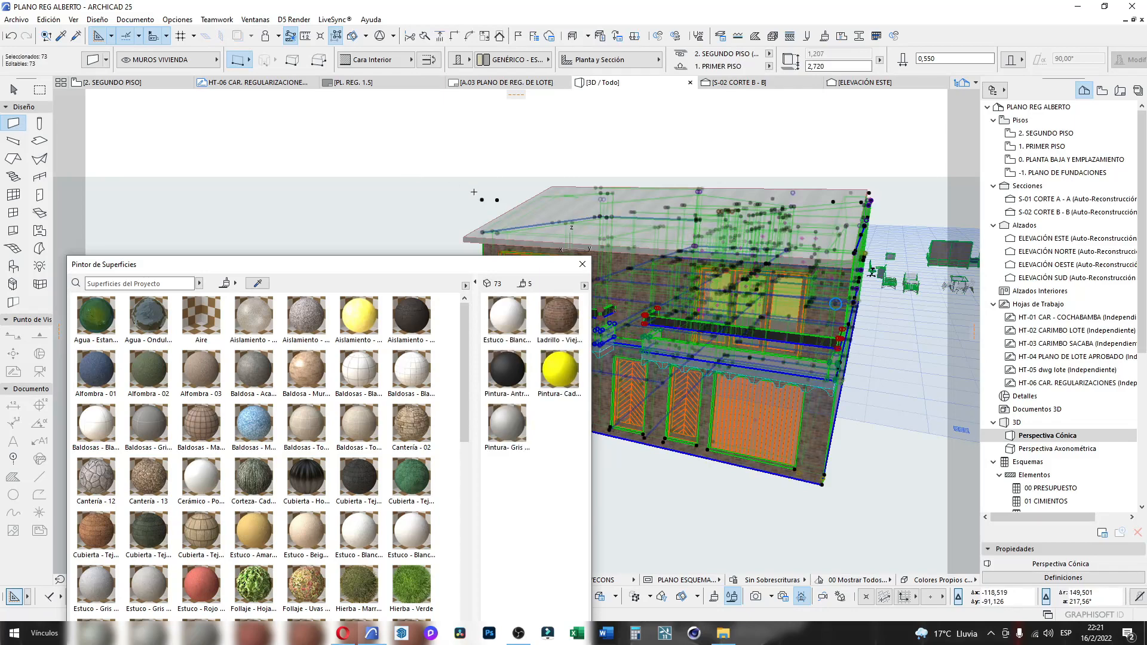
pyautogui.press('F5')
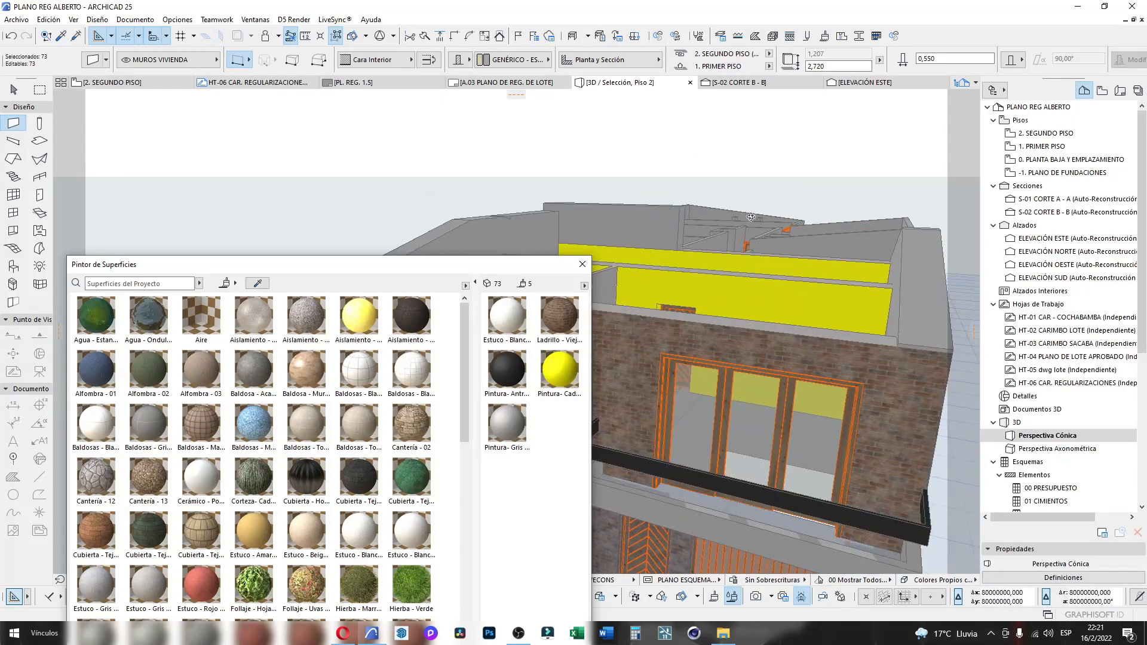
pyautogui.keyDown('shift'); pyautogui.moveTo(757, 259); pyautogui.dragTo(809, 312, button='middle'); pyautogui.keyUp('shift')
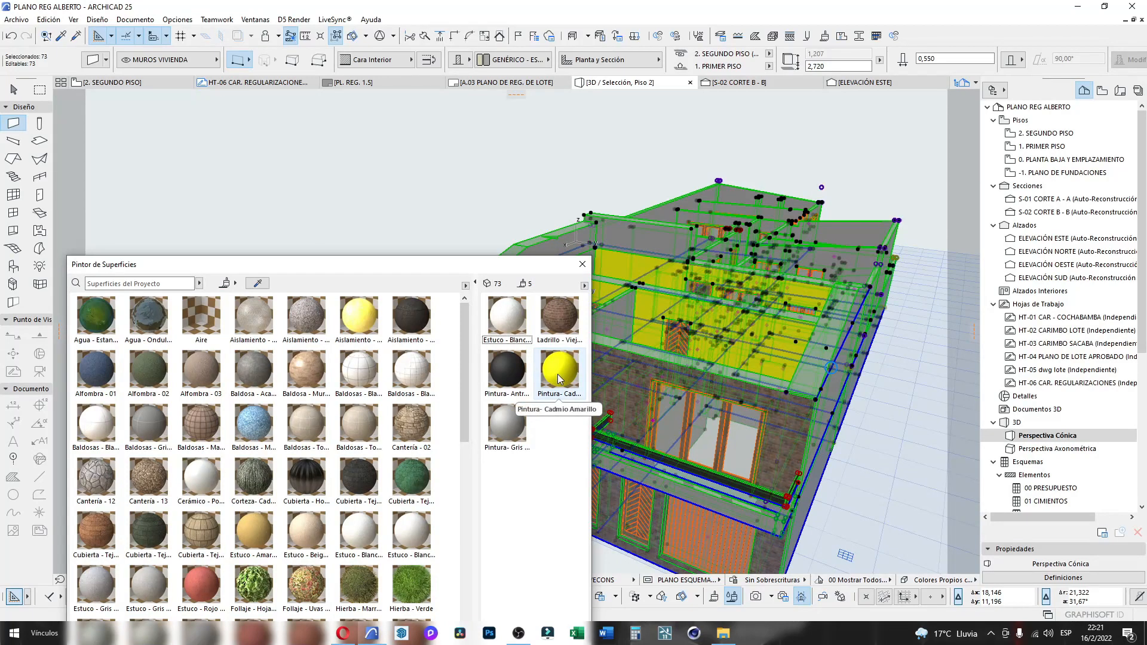
# Replace the Pintura - Cadmio Amarillo surface on the selected walls with Baldosas - Blanco 30x30 25
pyautogui.scroll(-5, 248, 445)
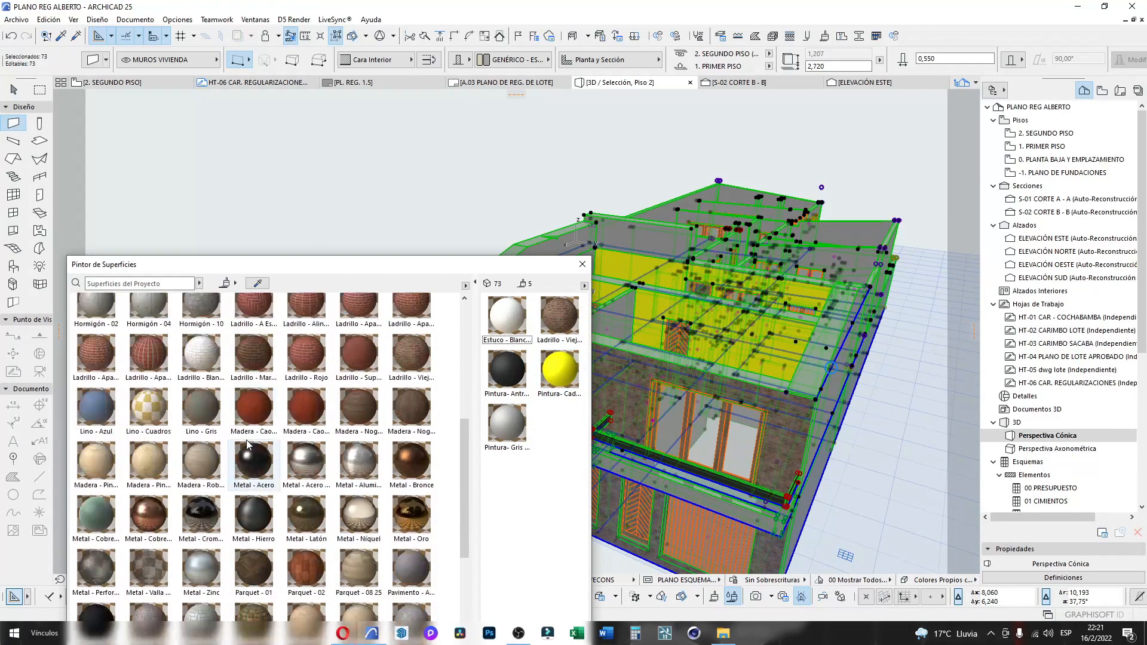
pyautogui.scroll(-8, 247, 445)
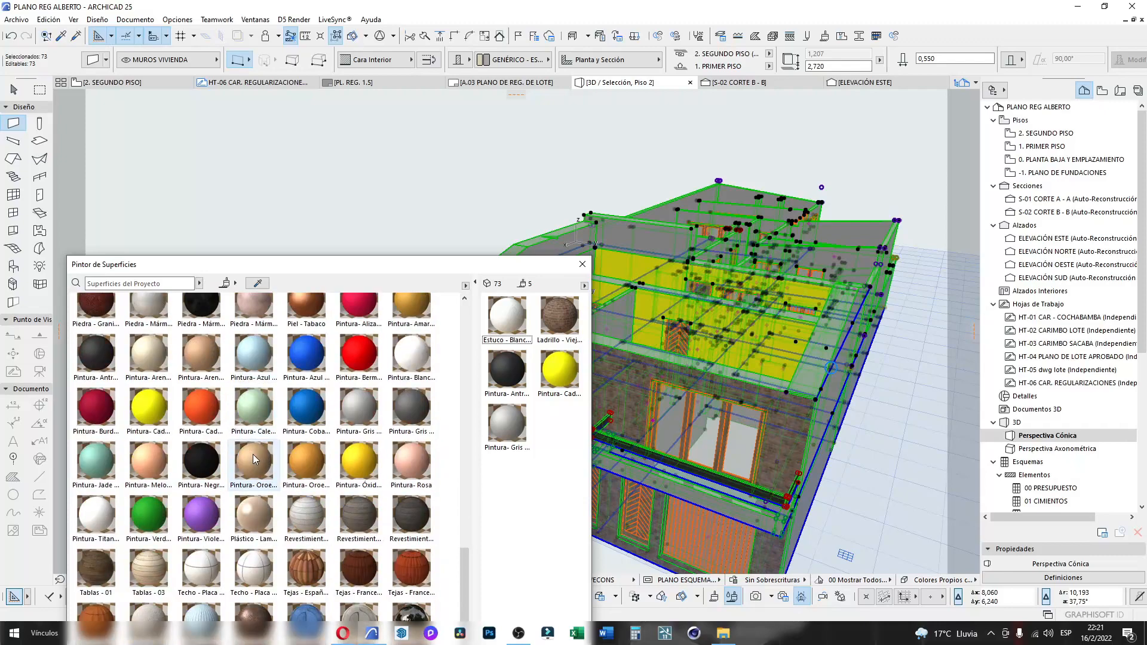
pyautogui.scroll(5, 256, 460)
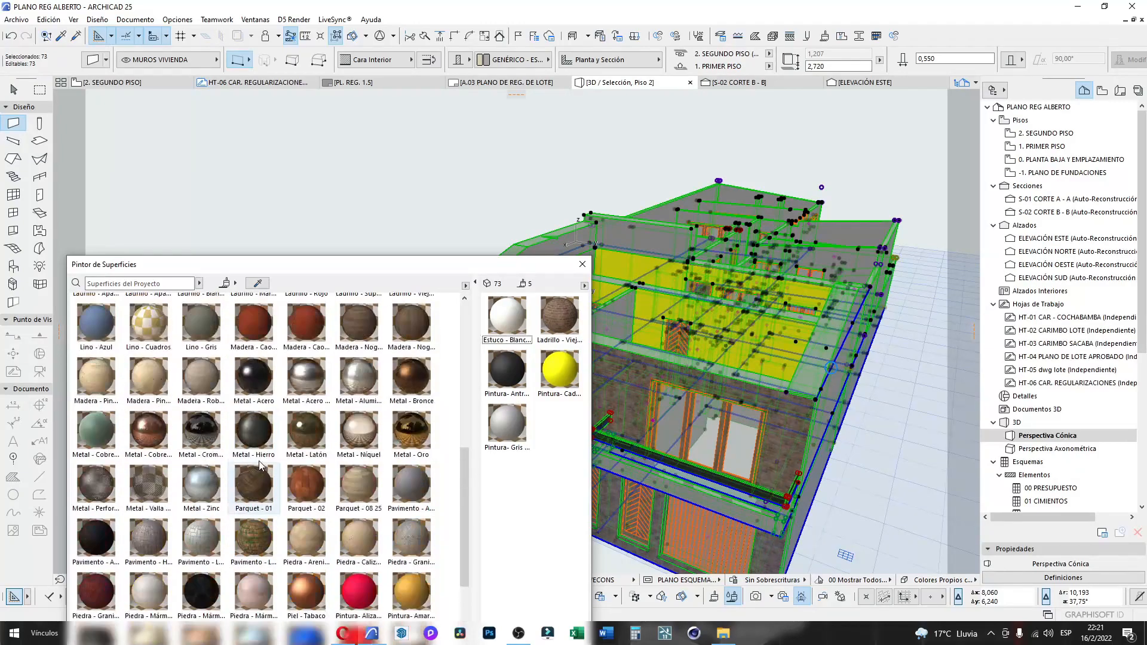
pyautogui.scroll(6, 260, 465)
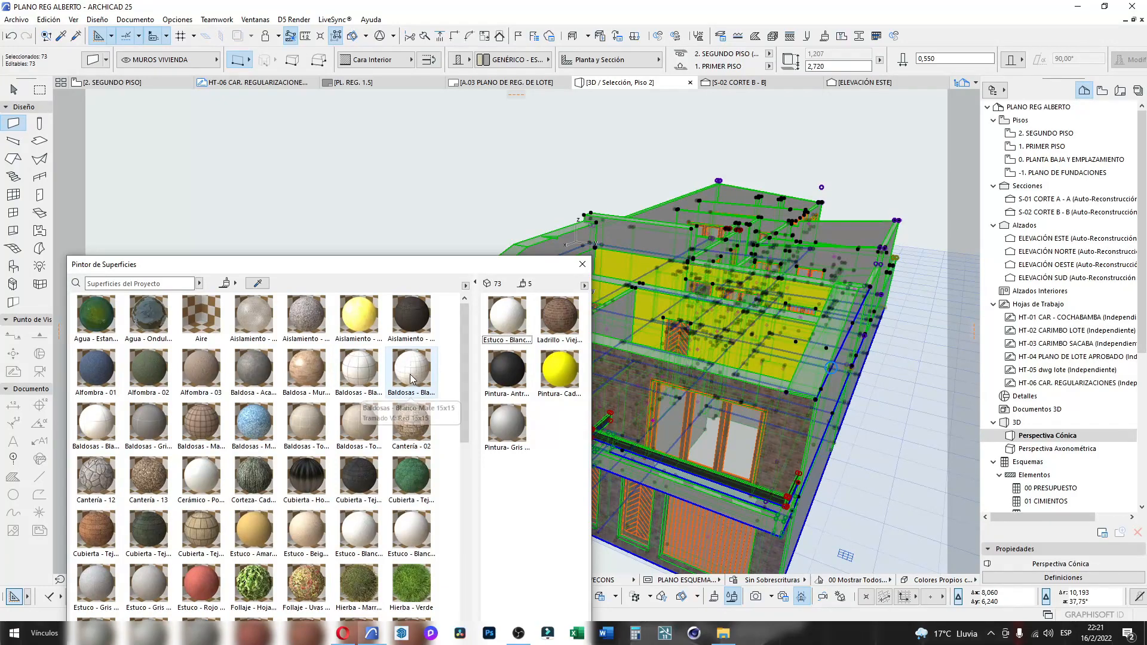
pyautogui.click(361, 374)
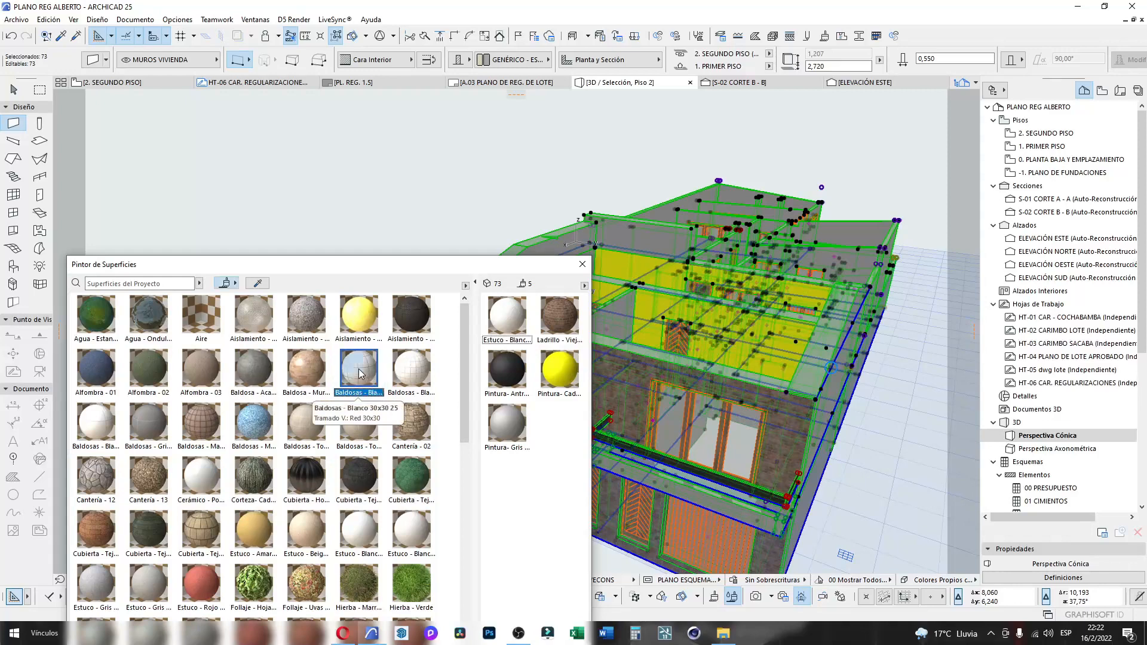
pyautogui.click(557, 374)
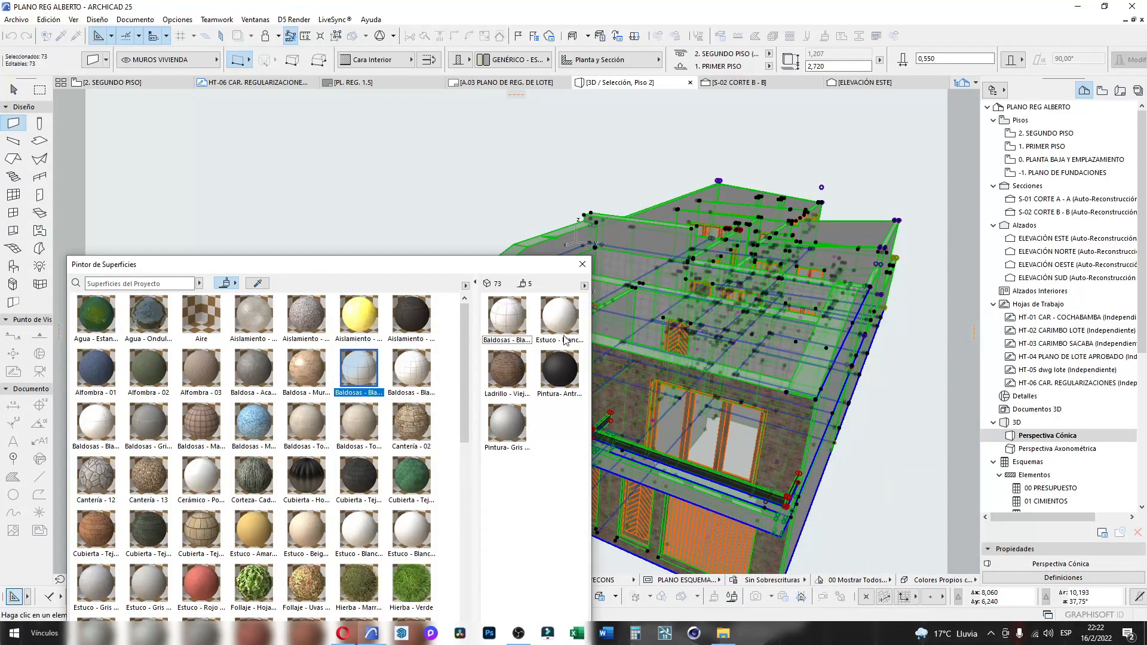
# Replace the old brick (Ladrillo - Viejo) surface on the selected façade walls with Estuco - Blanco Rugoso
pyautogui.scroll(5, 678, 330)
pyautogui.moveTo(800, 289)
pyautogui.keyDown('shift'); pyautogui.mouseDown(button='middle')
pyautogui.moveTo(820, 341)
pyautogui.moveTo(811, 291)
pyautogui.mouseUp(button='middle'); pyautogui.keyUp('shift')
pyautogui.scroll(-4, 811, 291)
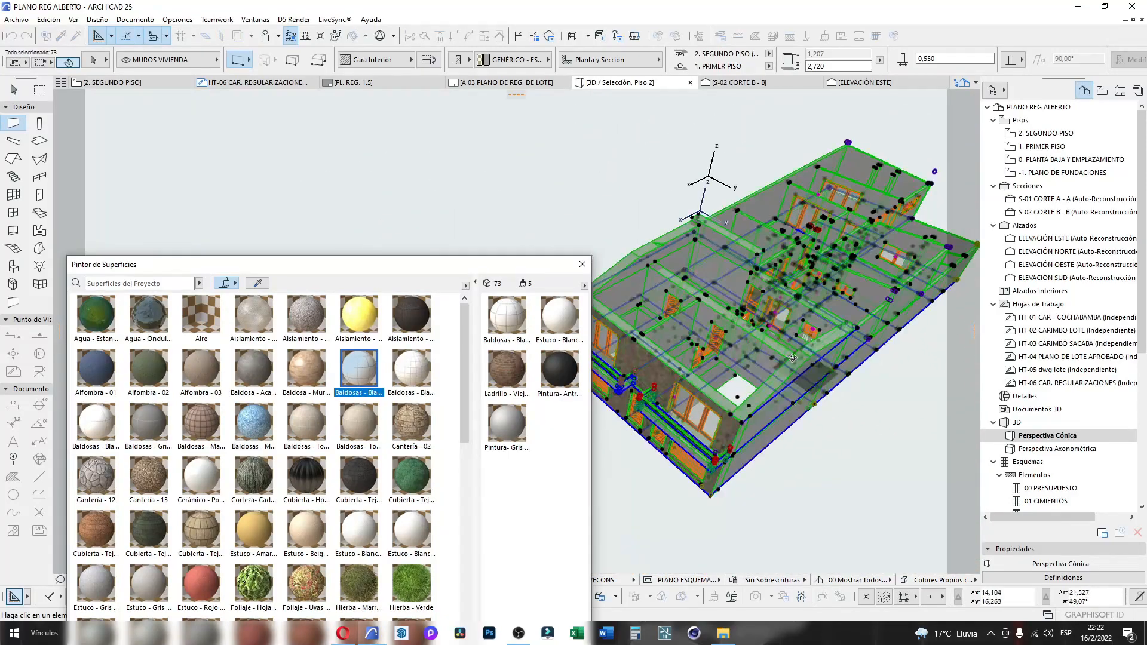
pyautogui.scroll(6, 811, 291)
pyautogui.scroll(-6, 788, 249)
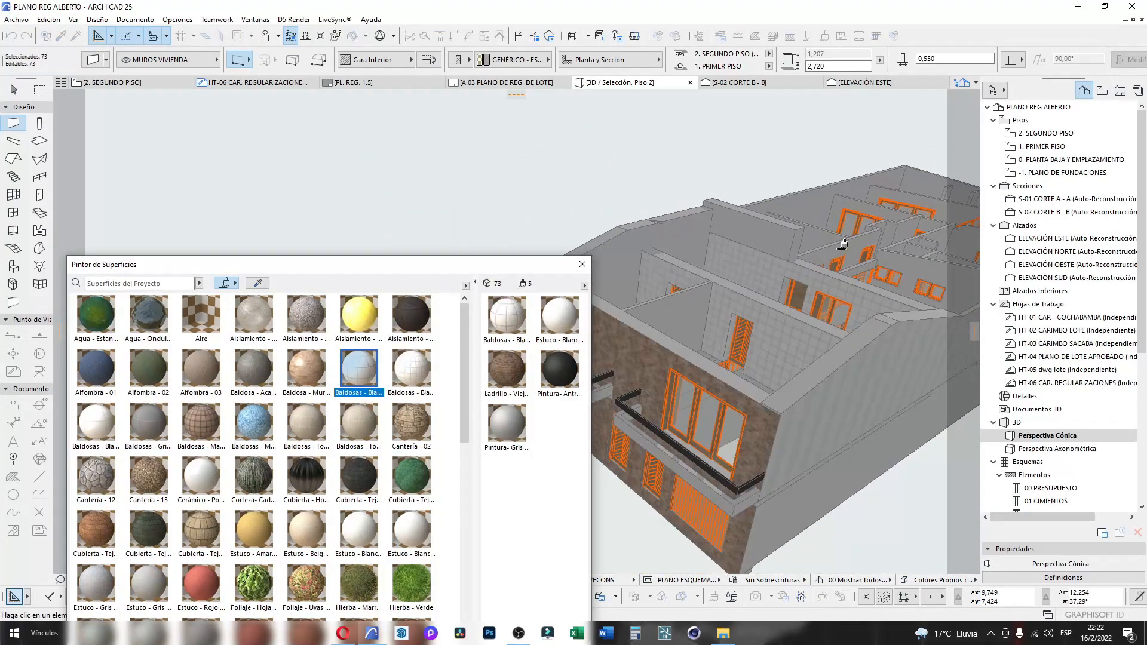
pyautogui.scroll(5, 763, 372)
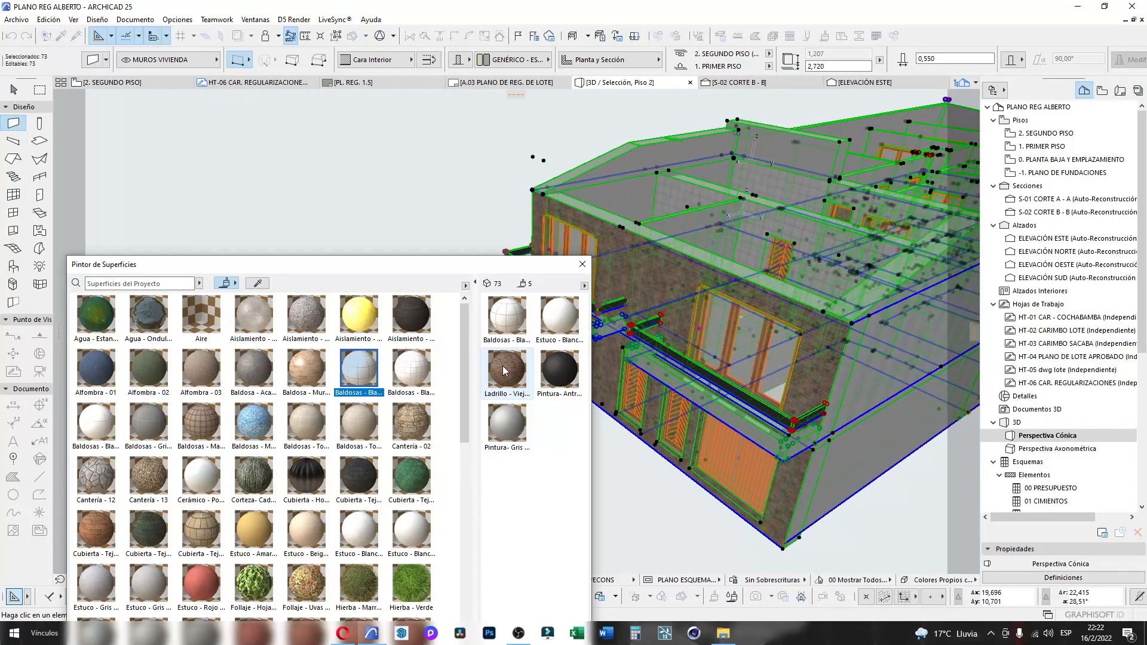
pyautogui.click(505, 381)
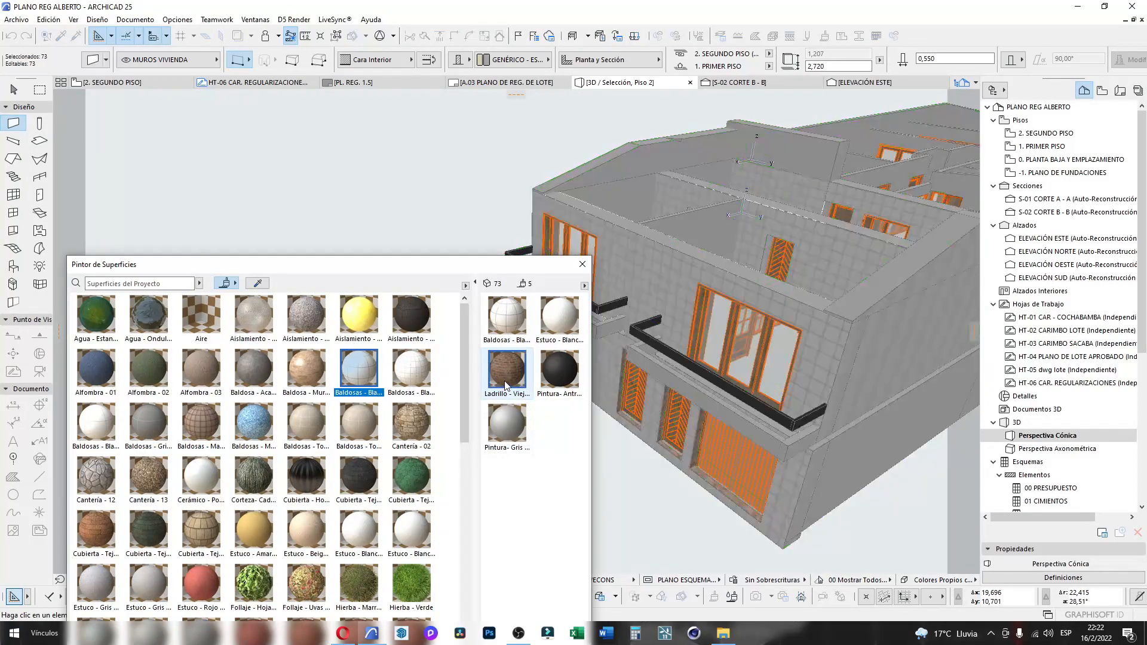
pyautogui.scroll(-3, 412, 414)
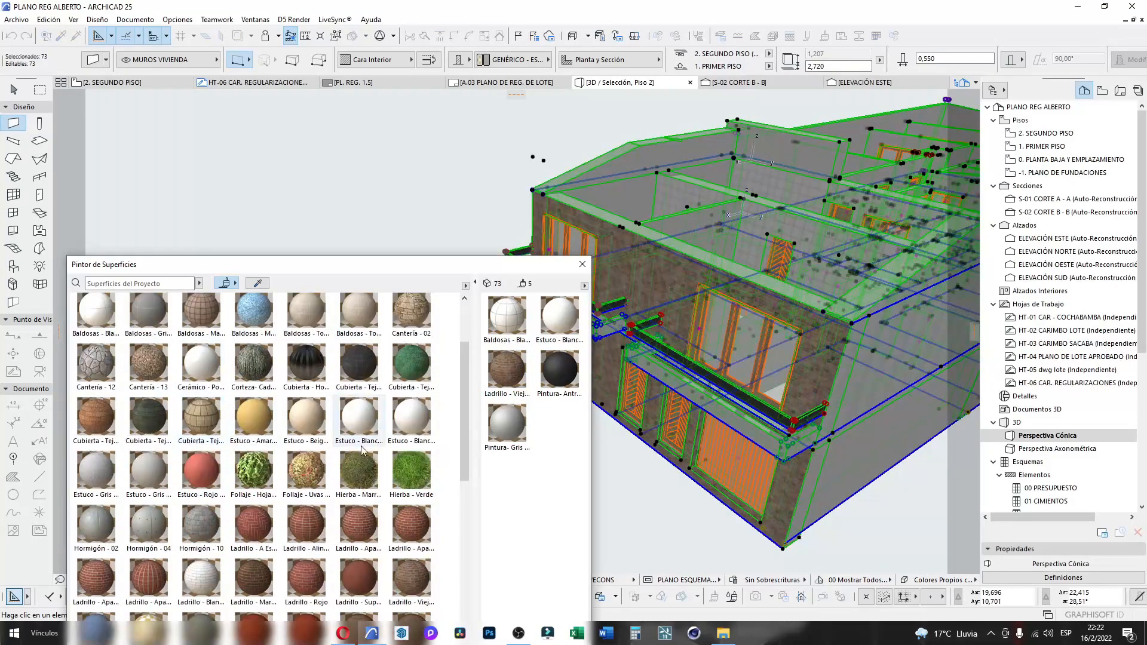
pyautogui.click(412, 421)
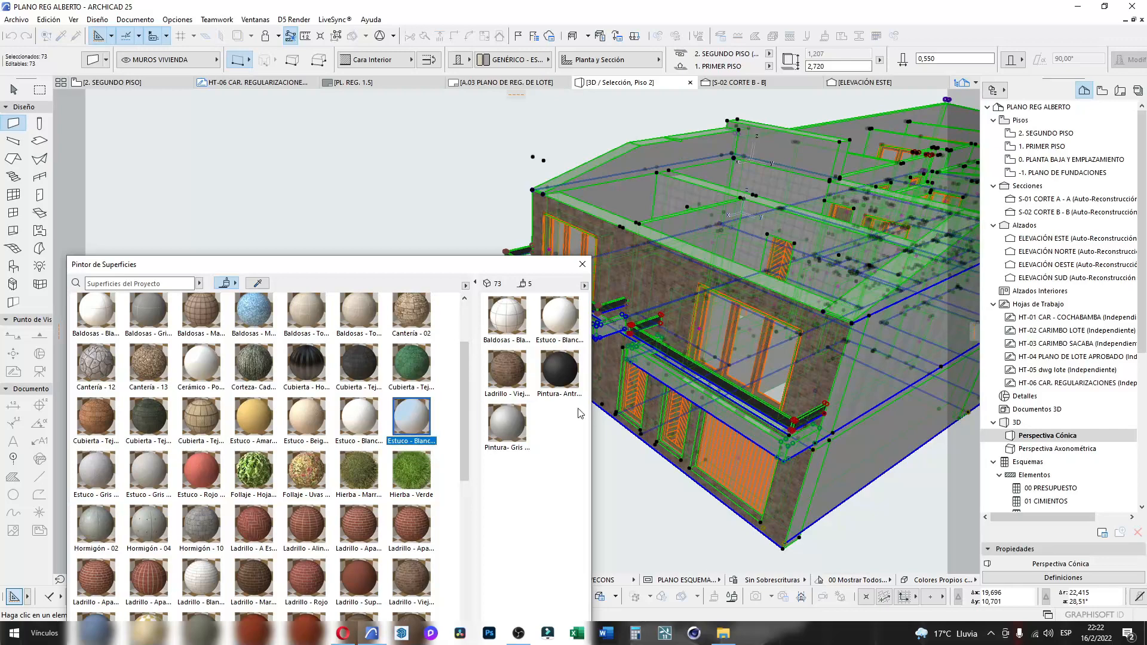
pyautogui.doubleClick(505, 376)
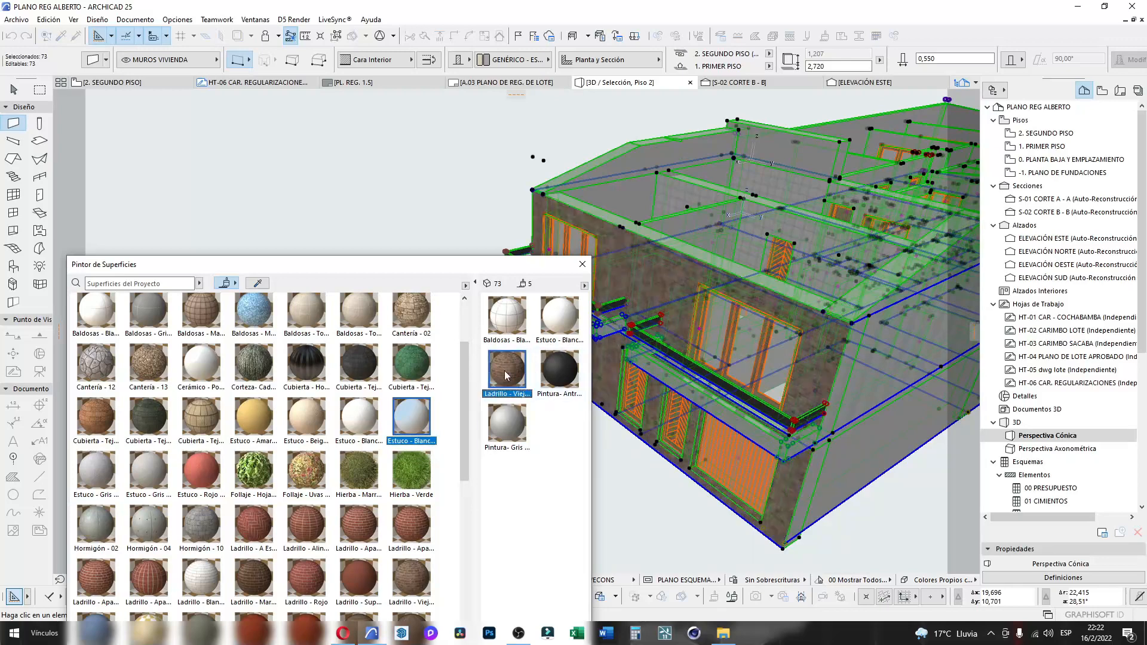
# Check the façade around the balconies, end the surface replacement and deselect all walls
pyautogui.scroll(6, 795, 329)
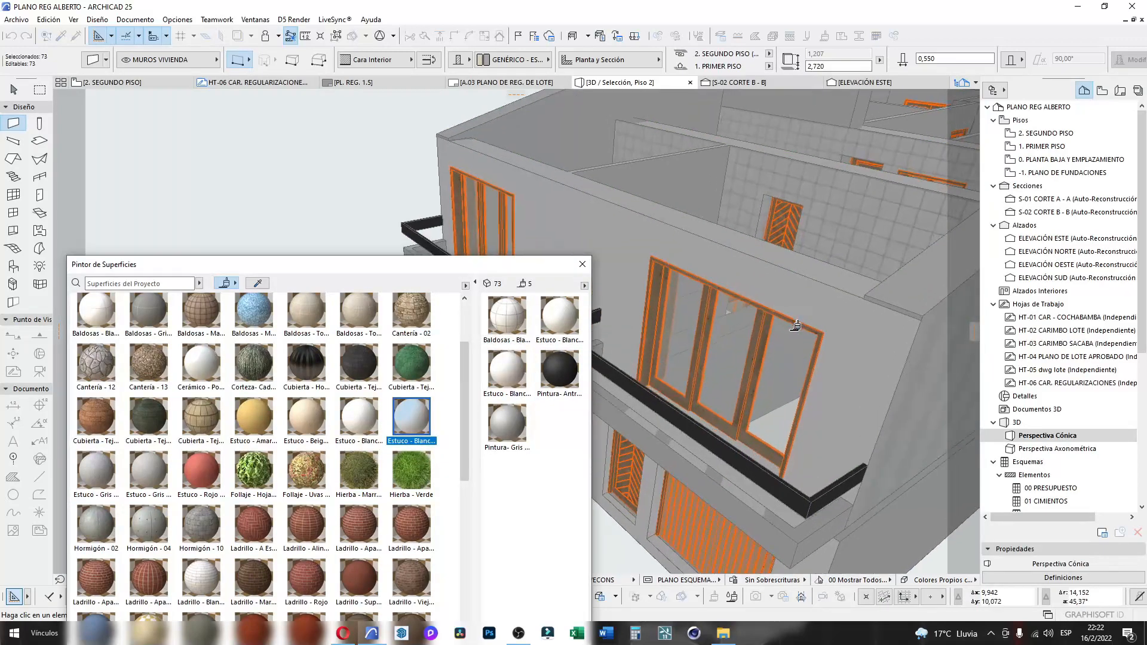
pyautogui.keyDown('shift'); pyautogui.moveTo(752, 343); pyautogui.dragTo(741, 301, button='middle'); pyautogui.keyUp('shift')
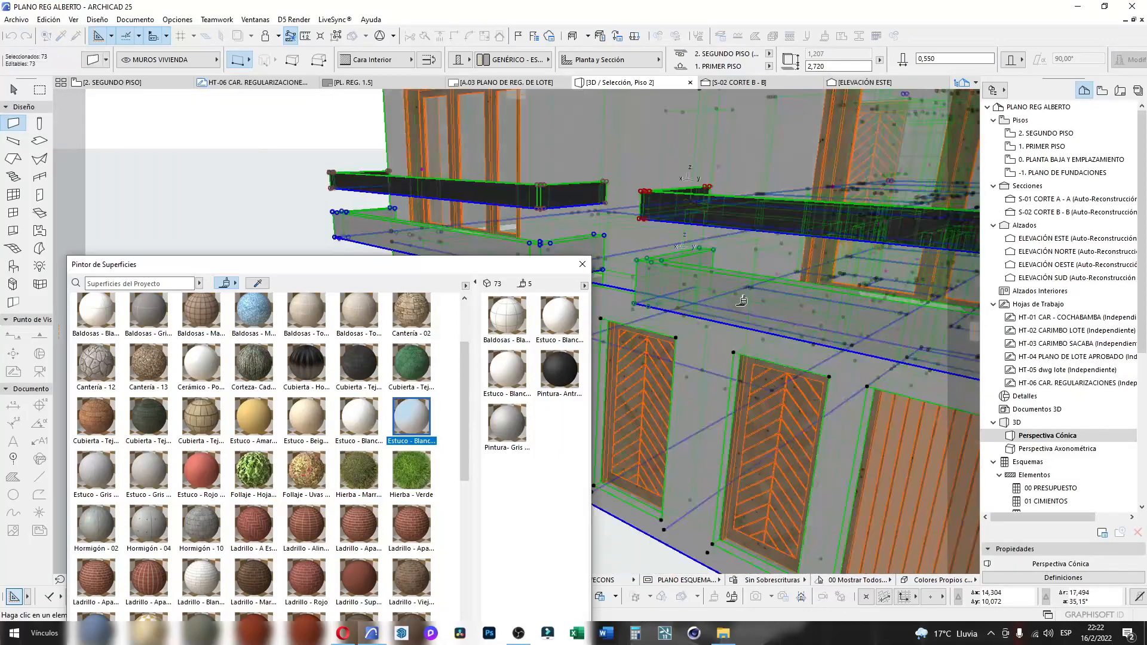
pyautogui.scroll(-5, 776, 335)
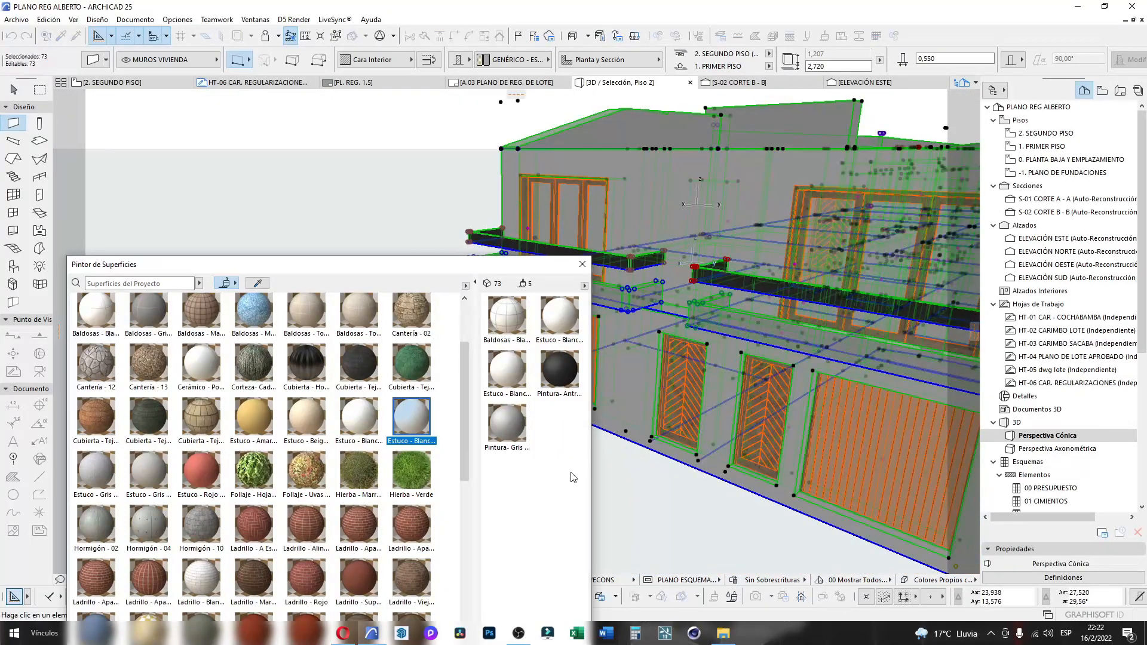
pyautogui.press('Escape')
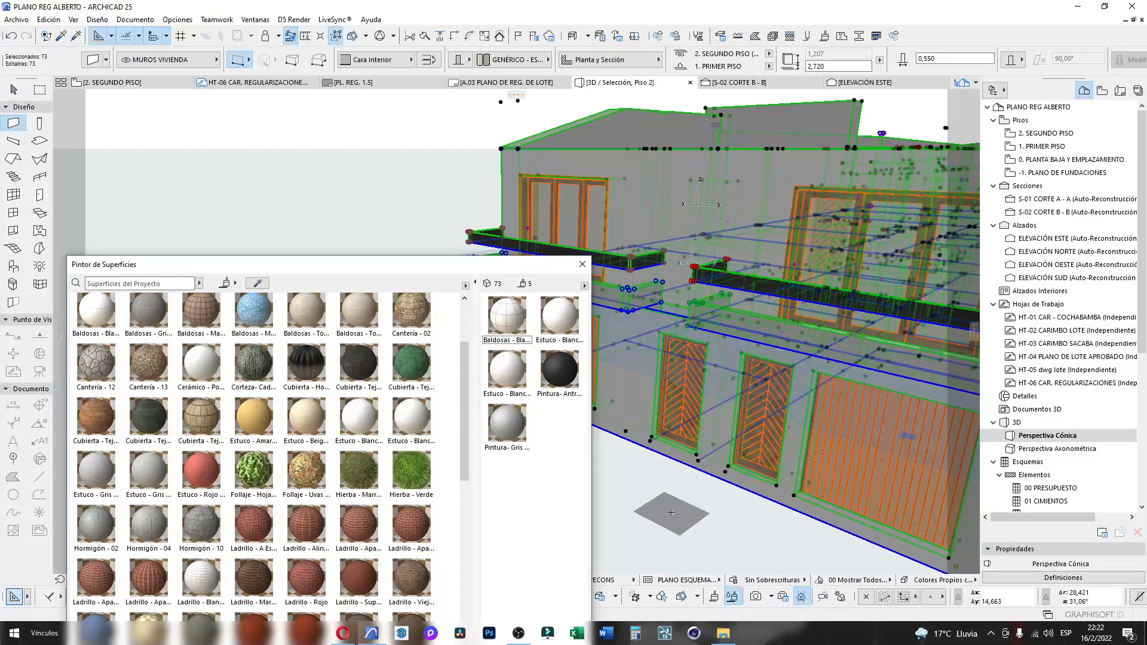
pyautogui.press('Escape')
pyautogui.press('Escape')
# Apply Estuco - Blanco Rugoso to the outer end face of the nearest street balcony's parapet
pyautogui.scroll(2, 837, 312)
pyautogui.moveTo(839, 311); pyautogui.dragTo(776, 256, button='middle')
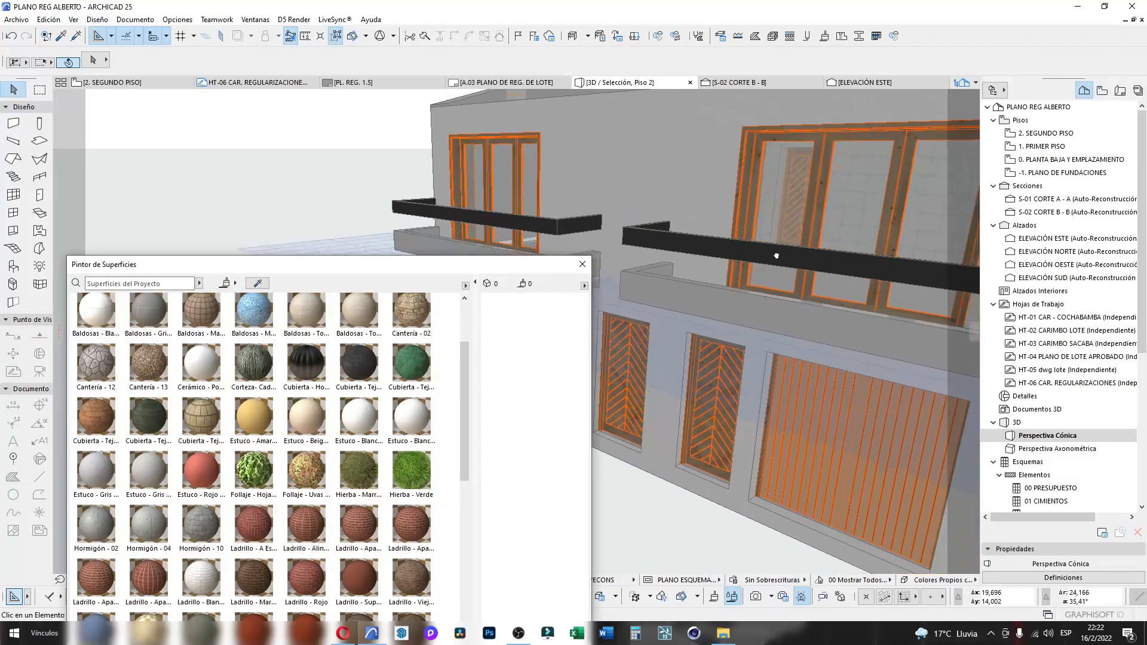
pyautogui.scroll(5, 776, 255)
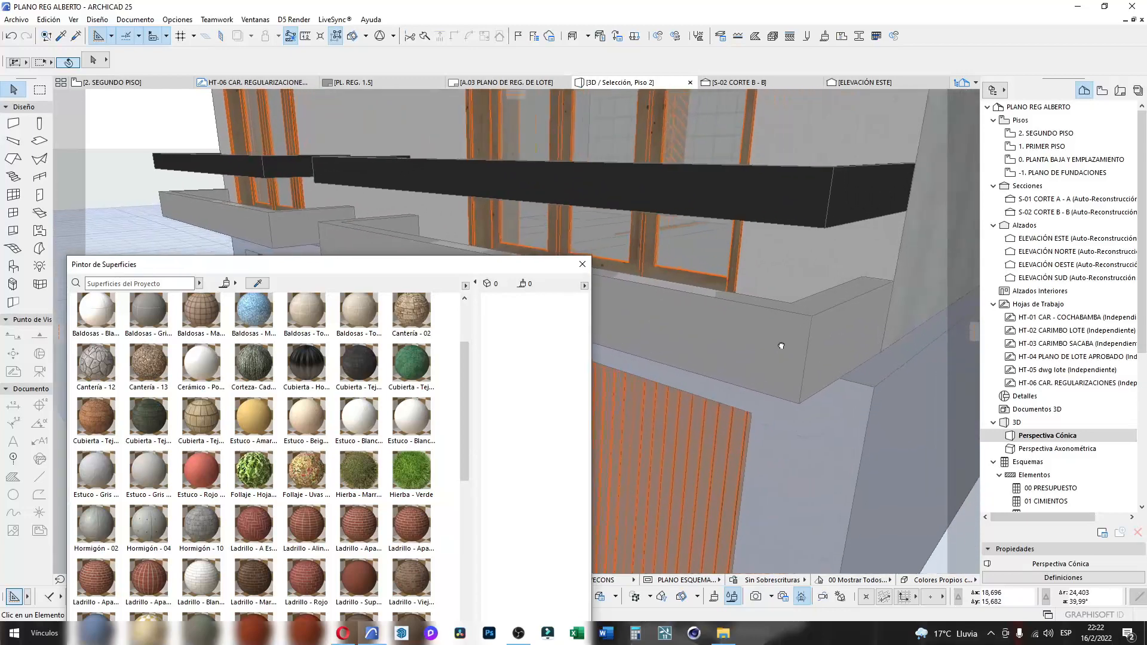
pyautogui.moveTo(782, 346)
pyautogui.mouseDown(button='middle')
pyautogui.moveTo(737, 280)
pyautogui.moveTo(783, 331)
pyautogui.mouseUp(button='middle')
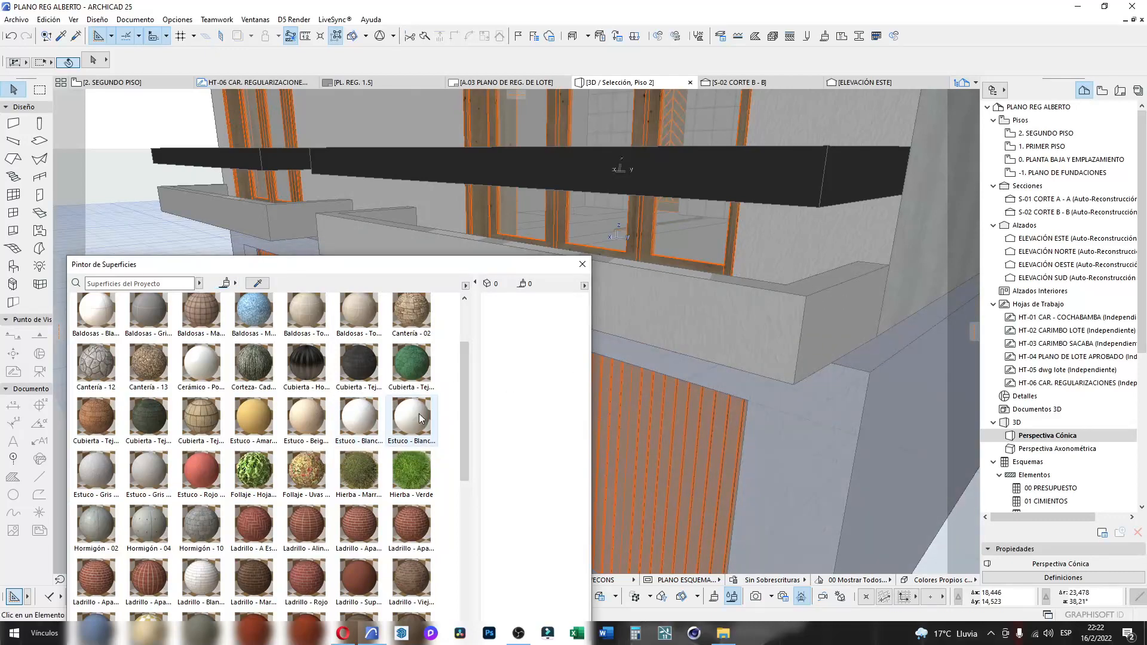
pyautogui.moveTo(420, 418); pyautogui.dragTo(829, 334)
pyautogui.keyDown('shift'); pyautogui.moveTo(829, 333); pyautogui.dragTo(925, 369, button='middle'); pyautogui.keyUp('shift')
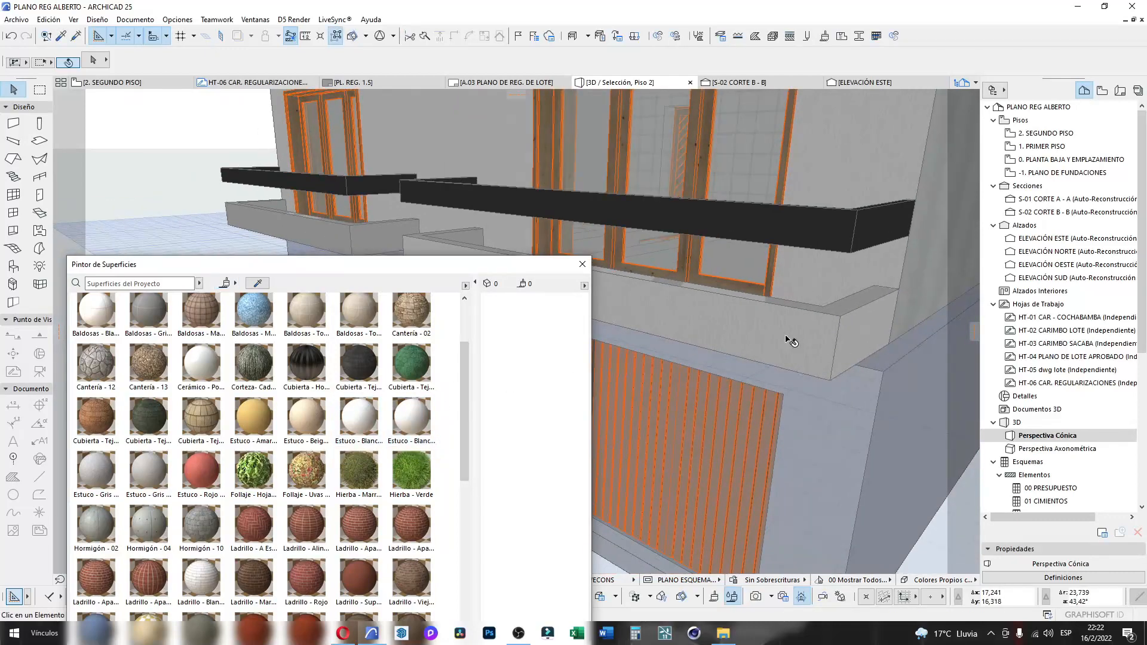
# Paint the top faces of the same balcony's inner return and front parapet with Estuco - Blanco Rugoso
pyautogui.keyDown('shift'); pyautogui.moveTo(700, 336); pyautogui.dragTo(902, 353, button='middle'); pyautogui.keyUp('shift')
pyautogui.scroll(3, 698, 301)
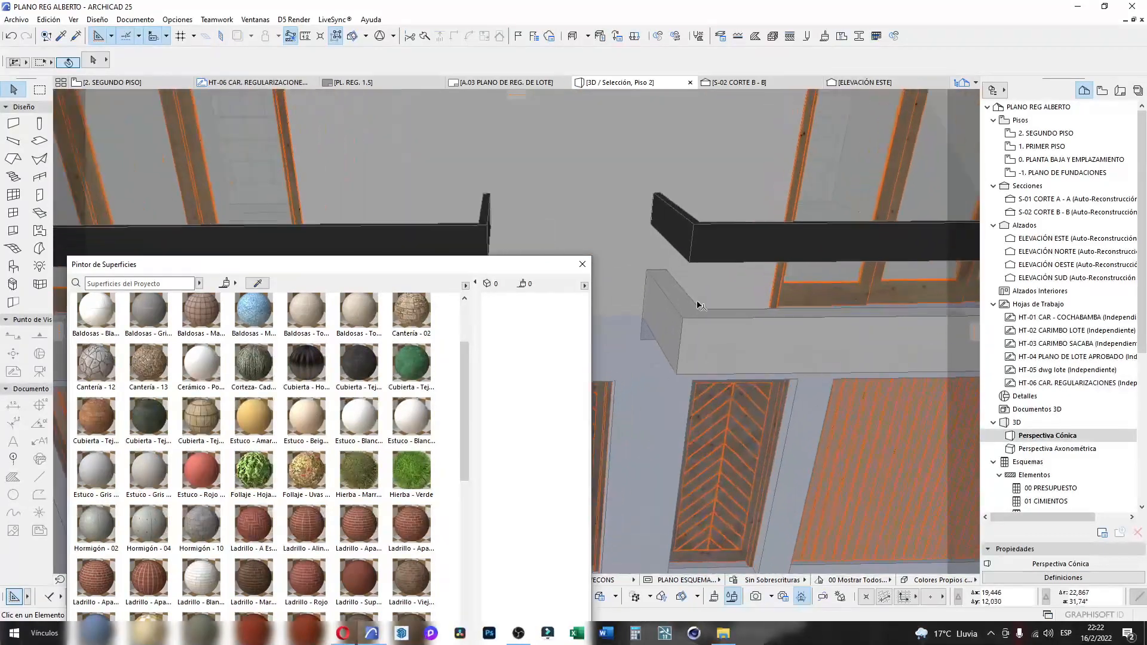
pyautogui.scroll(3, 698, 305)
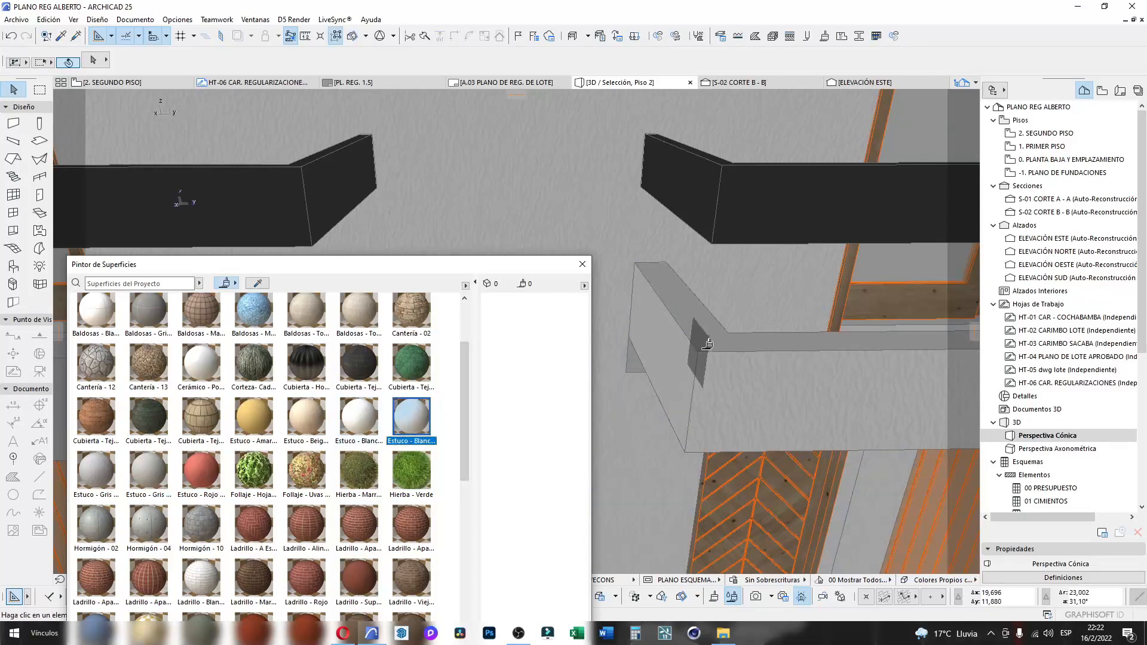
pyautogui.click(702, 326)
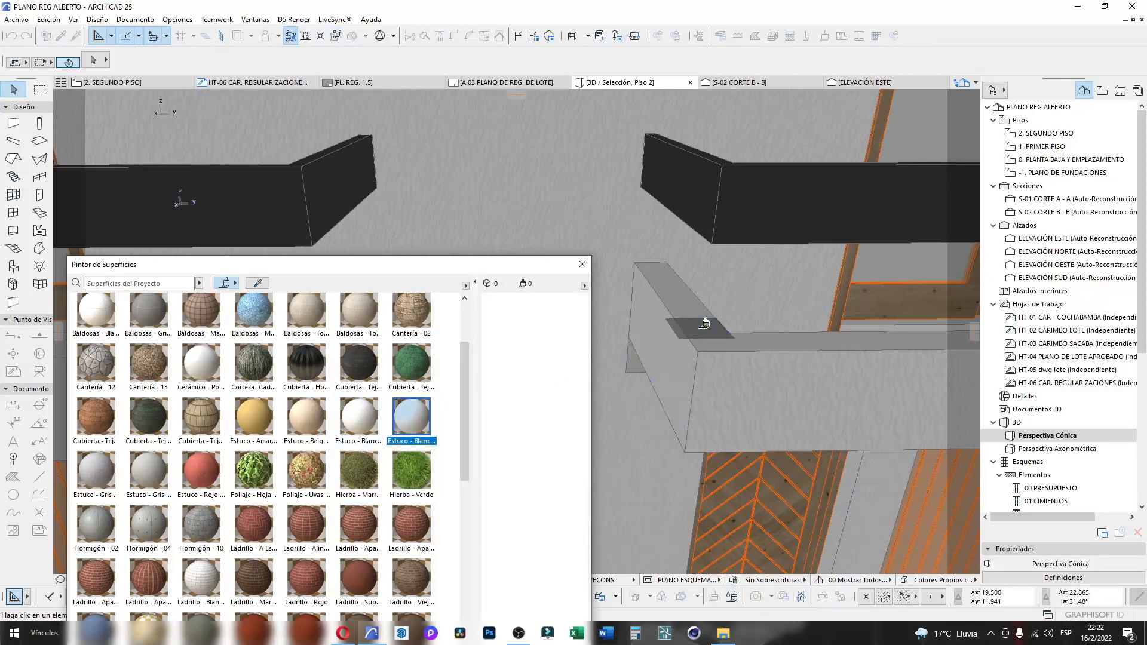
pyautogui.click(402, 417)
pyautogui.click(778, 340)
# Apply Estuco - Blanco Rugoso to the front face of the other street balcony's parapet
pyautogui.scroll(-4, 915, 343)
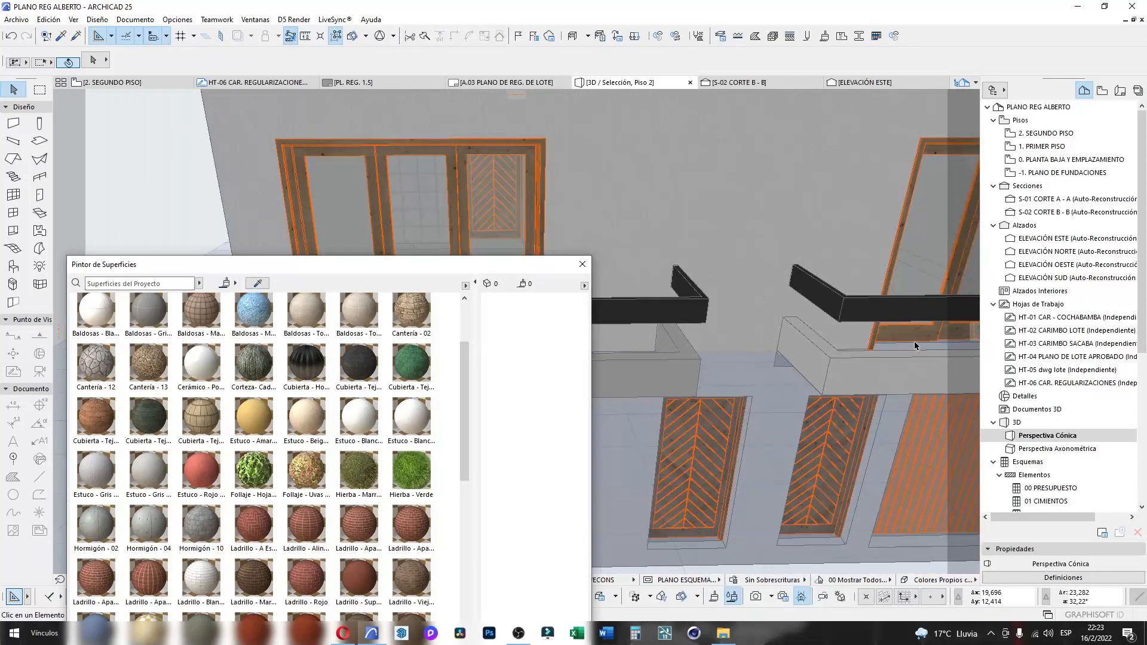
pyautogui.scroll(-3, 915, 345)
pyautogui.scroll(5, 776, 340)
pyautogui.click(421, 421)
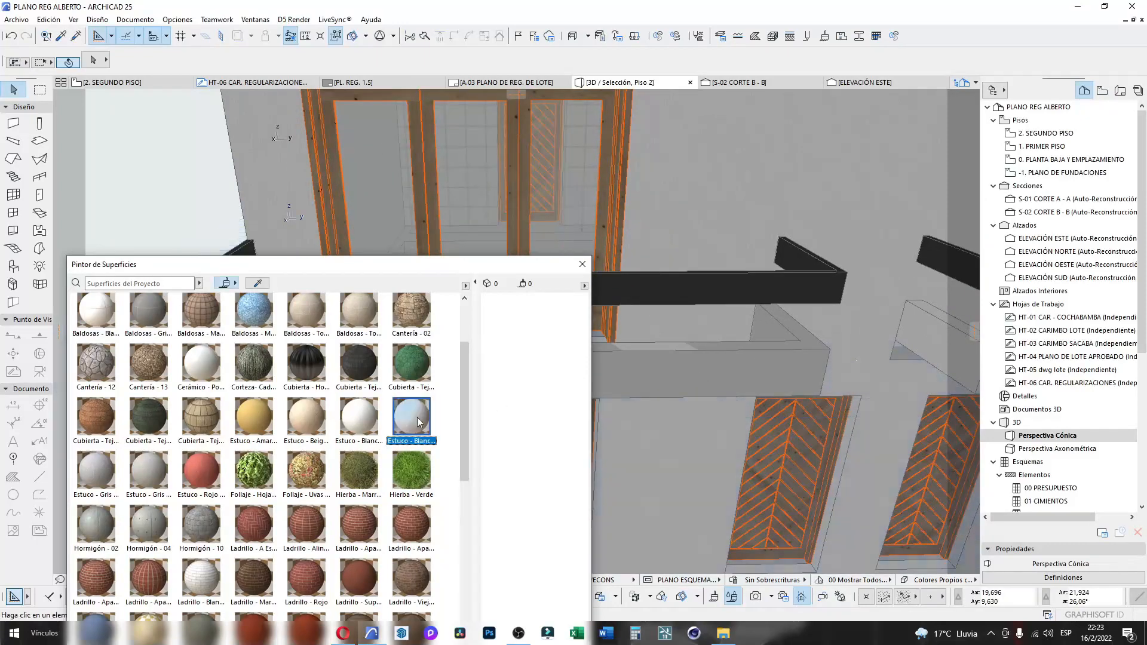
pyautogui.click(700, 376)
# Paint the top faces of the second balcony's inner return and front parapet with Estuco - Blanco Rugoso
pyautogui.scroll(3, 807, 361)
pyautogui.moveTo(804, 359)
pyautogui.mouseDown(button='middle')
pyautogui.moveTo(696, 400)
pyautogui.moveTo(573, 367)
pyautogui.mouseUp(button='middle')
pyautogui.keyDown('shift'); pyautogui.moveTo(711, 390); pyautogui.dragTo(582, 477, button='middle'); pyautogui.keyUp('shift')
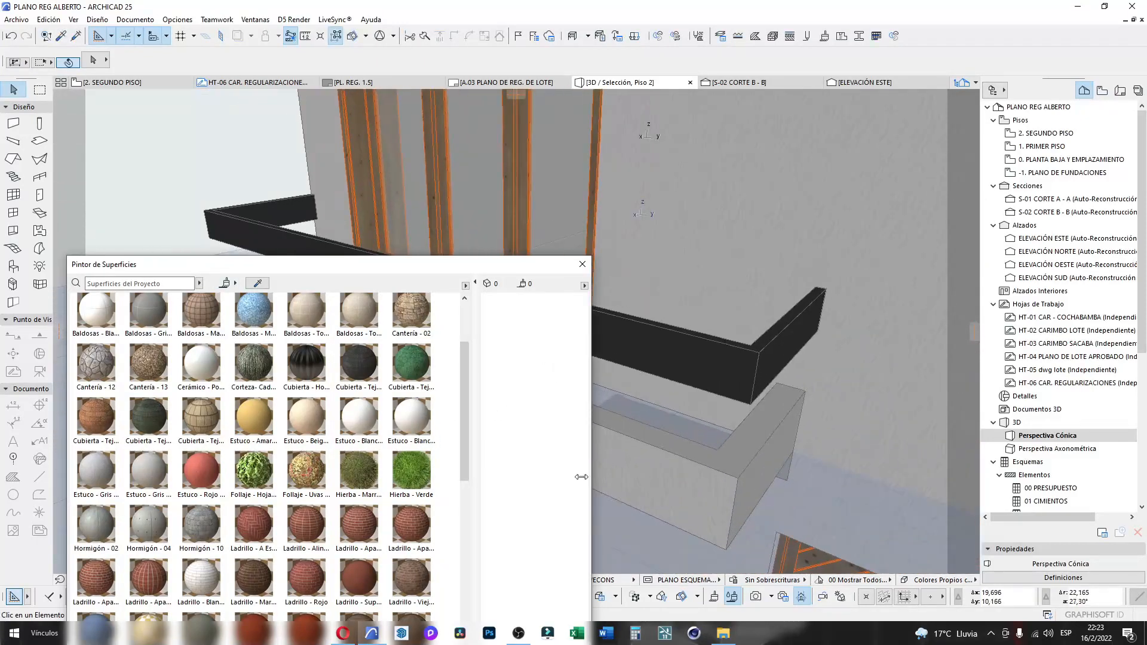
pyautogui.click(411, 418)
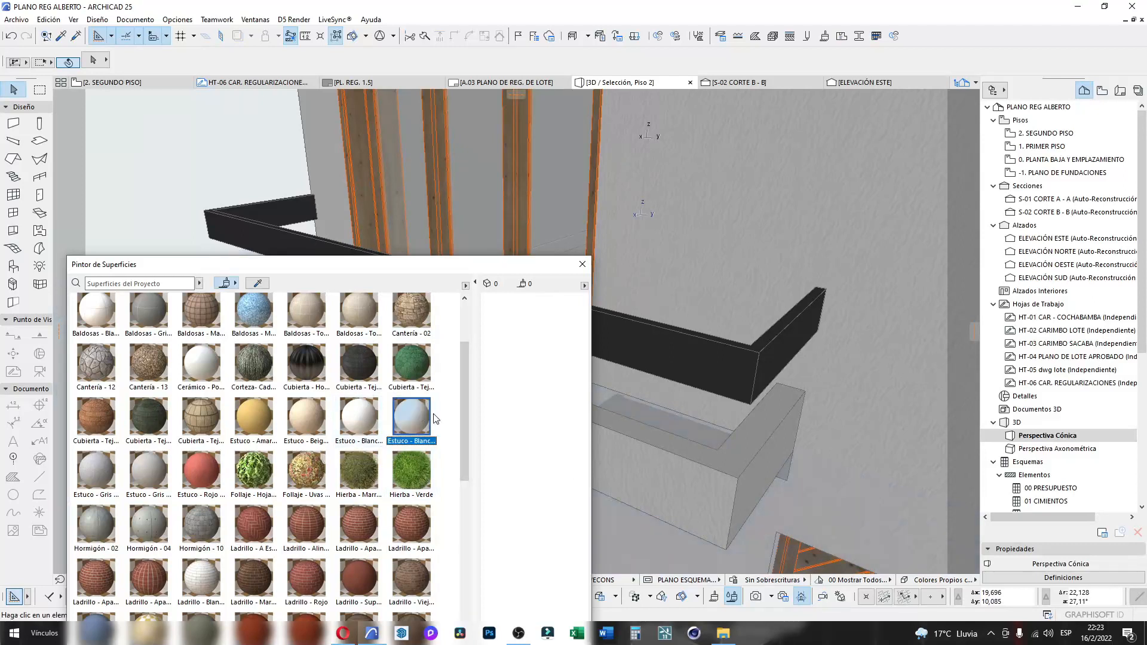
pyautogui.click(742, 456)
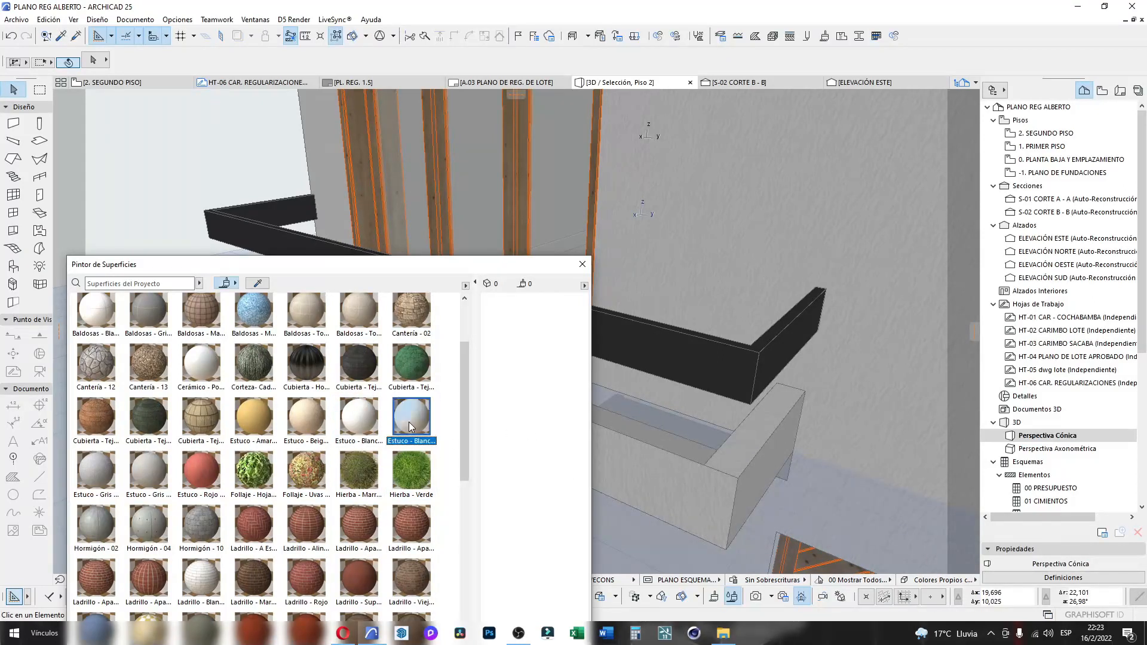
pyautogui.click(679, 438)
# Paint the top face of the second balcony's outer return parapet with Estuco - Blanco Rugoso
pyautogui.scroll(-3, 829, 460)
pyautogui.moveTo(830, 461)
pyautogui.keyDown('shift'); pyautogui.mouseDown(button='middle')
pyautogui.moveTo(798, 467)
pyautogui.moveTo(768, 449)
pyautogui.moveTo(1011, 438)
pyautogui.mouseUp(button='middle'); pyautogui.keyUp('shift')
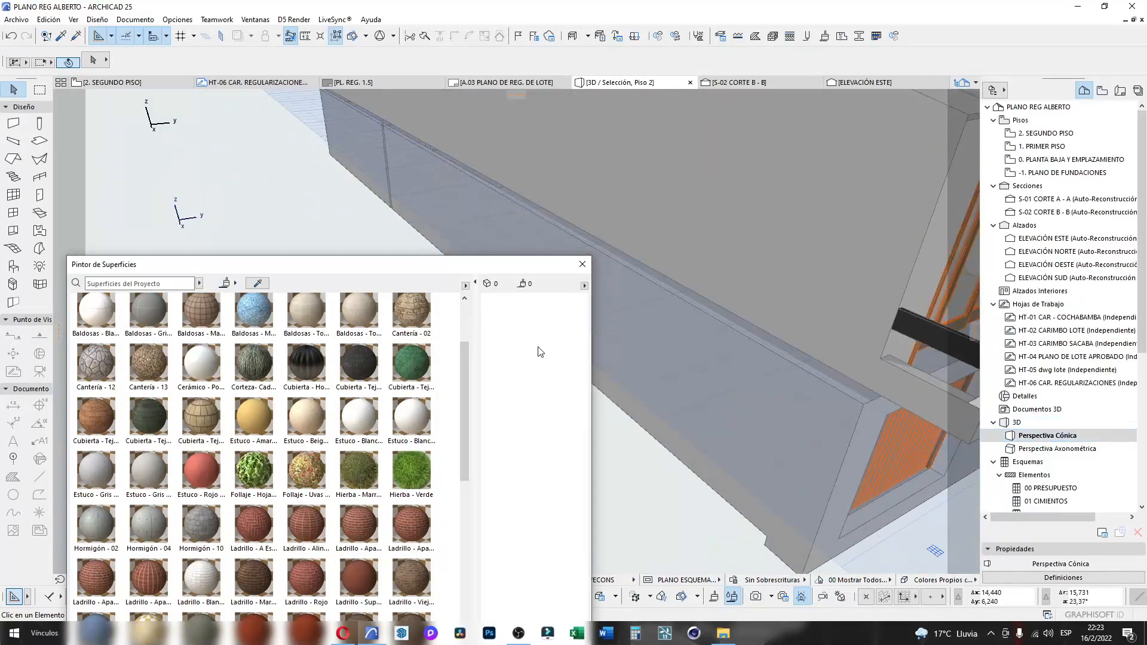
pyautogui.scroll(-1, 831, 399)
pyautogui.scroll(5, 941, 410)
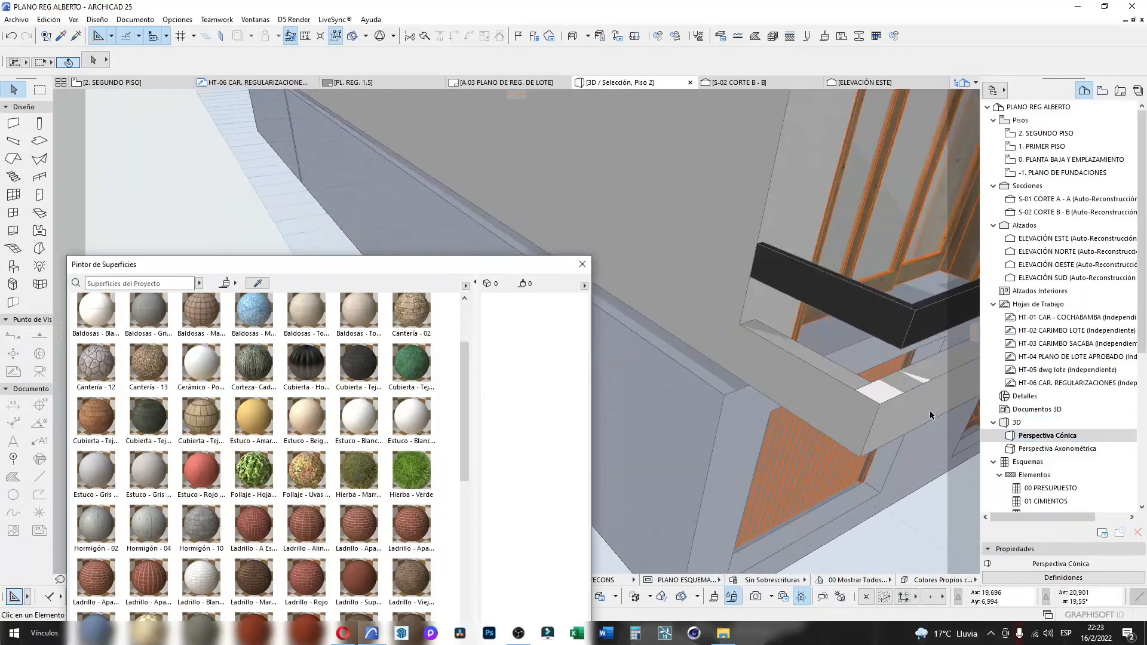
pyautogui.click(412, 421)
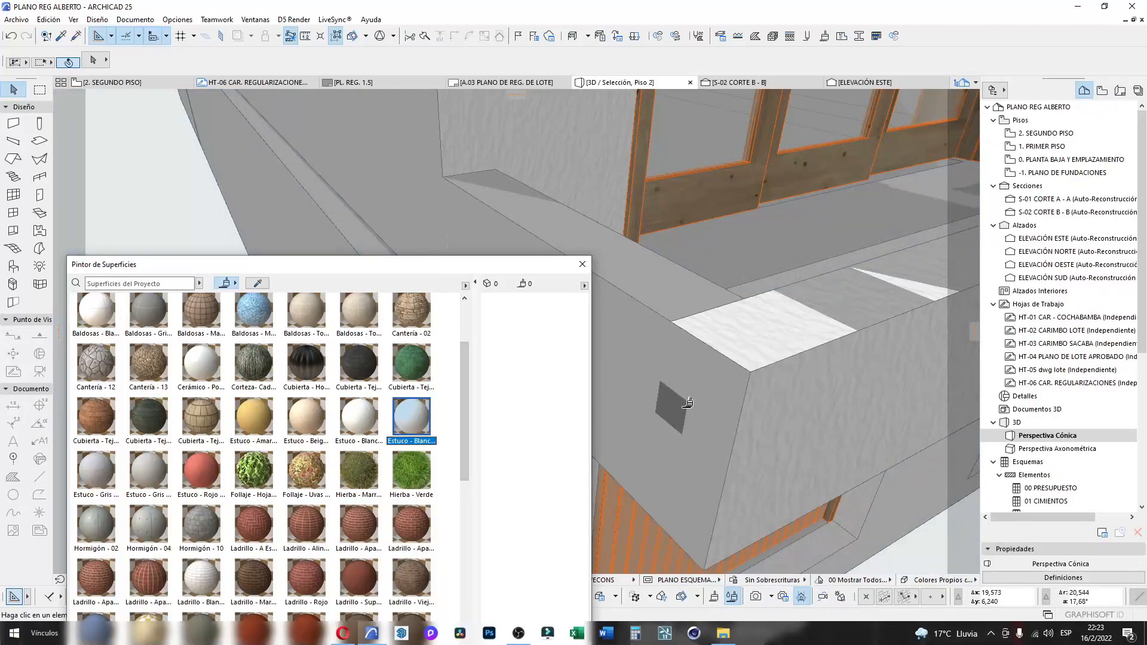
pyautogui.click(695, 399)
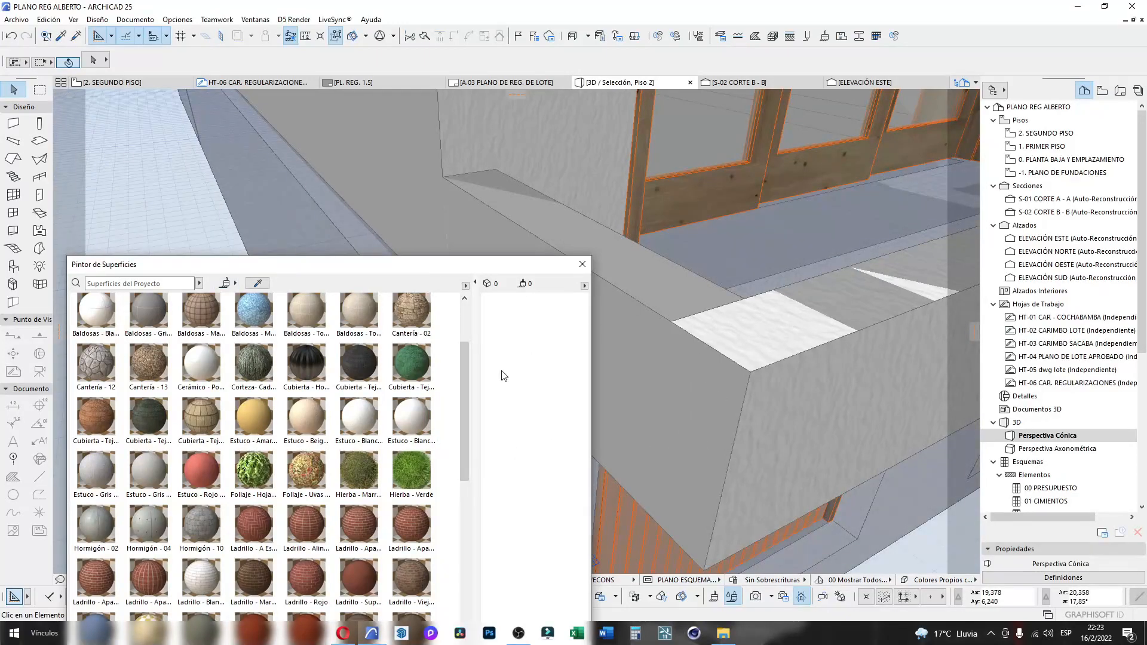
pyautogui.click(413, 420)
pyautogui.click(574, 281)
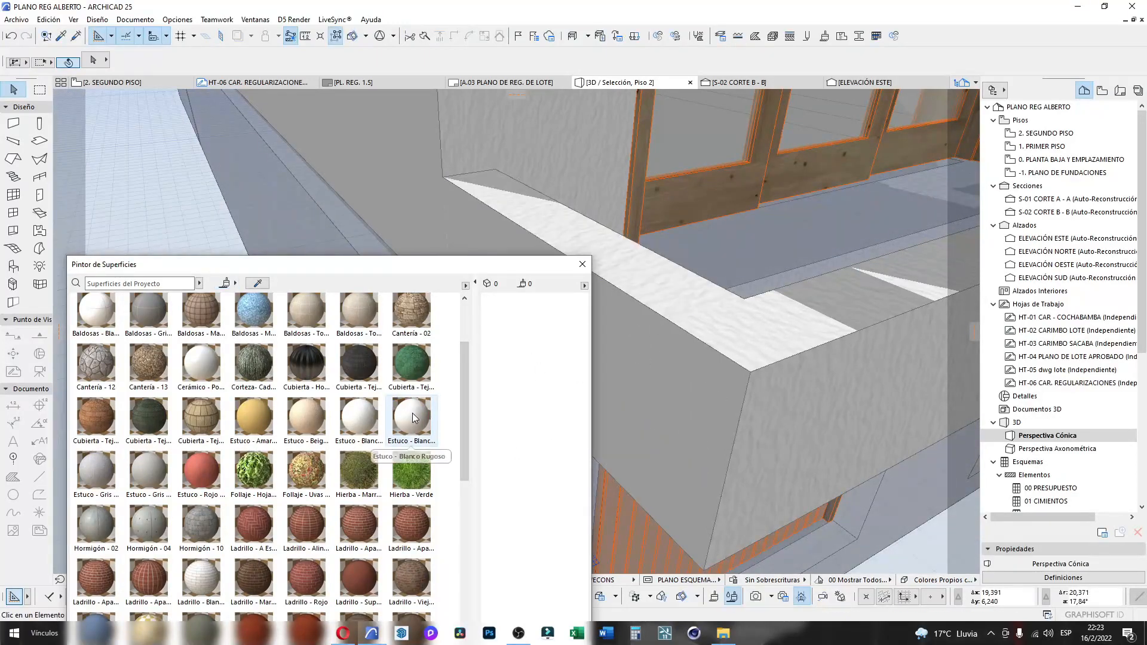
# Try to paint the outer side face of that return parapet with Estuco - Blanco Rugoso, also with the wall selected
pyautogui.click(413, 418)
pyautogui.click(682, 418)
pyautogui.scroll(-1, 897, 404)
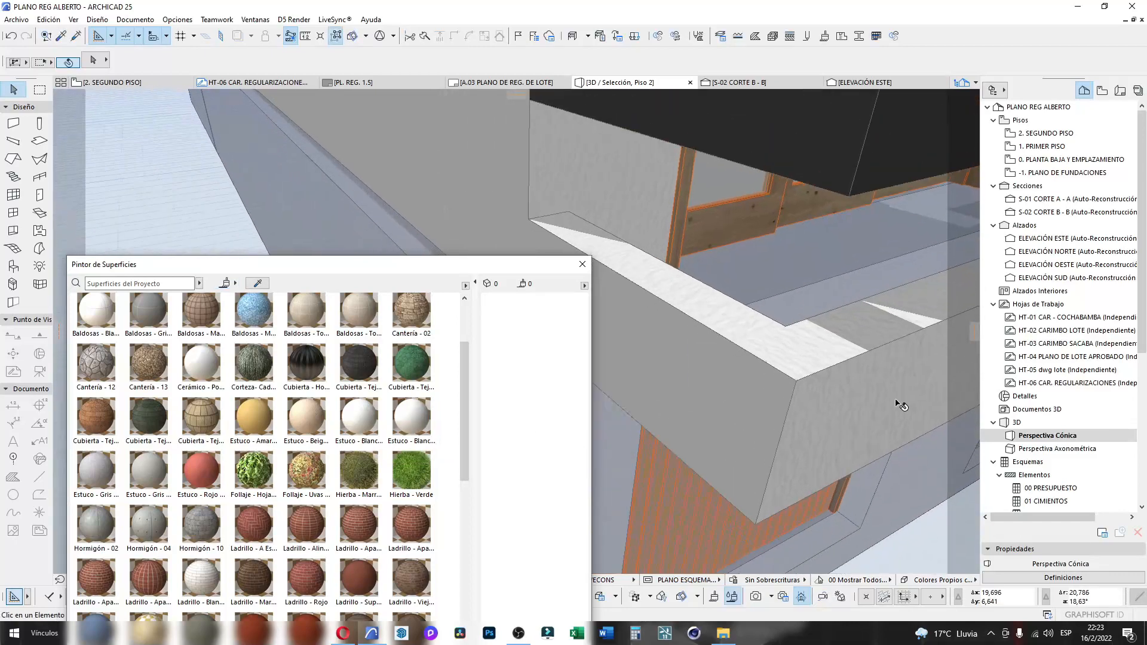
pyautogui.click(717, 419)
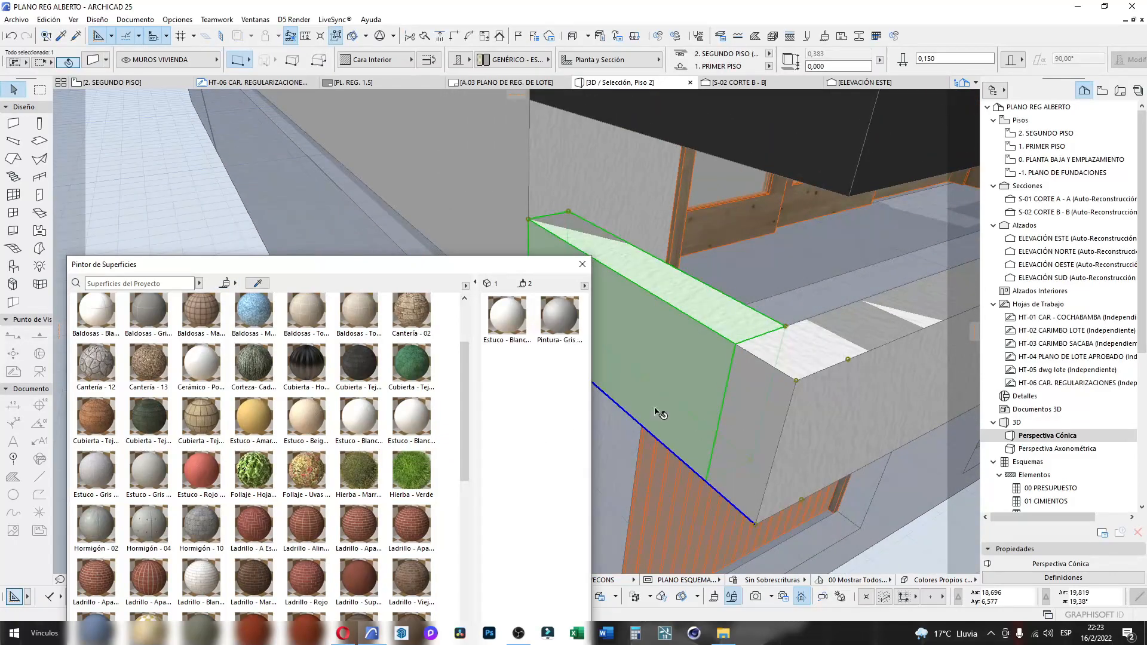
pyautogui.click(410, 422)
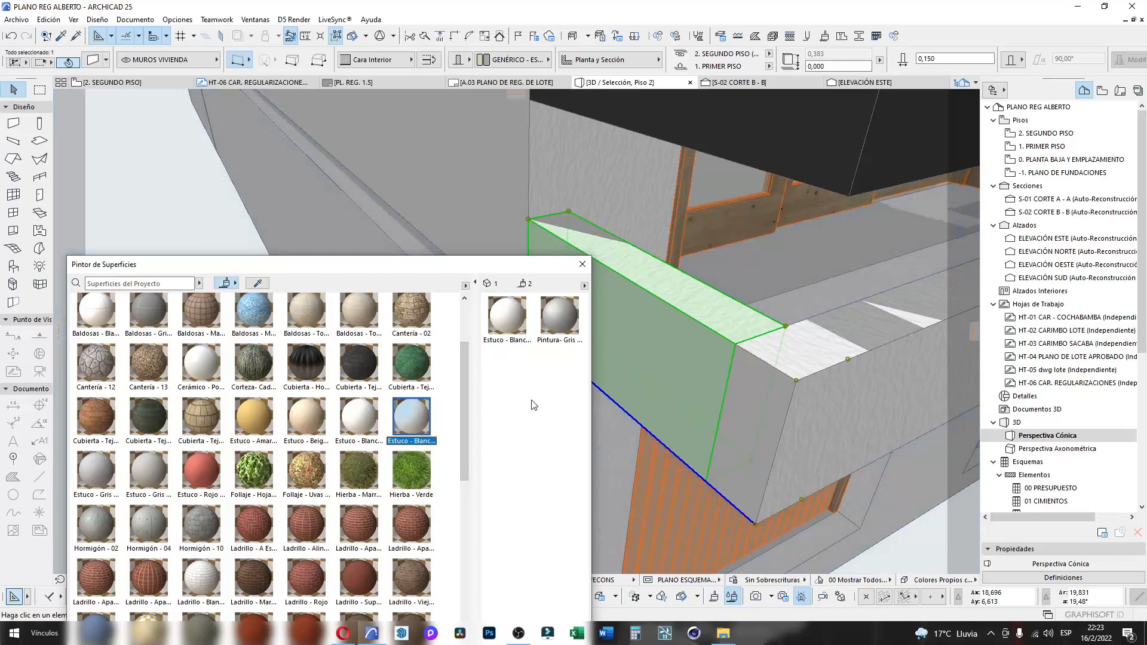
pyautogui.click(687, 382)
# Frame the whole street façade in the 3D view and reposition the Surface Painter palette over it
pyautogui.scroll(-6, 710, 404)
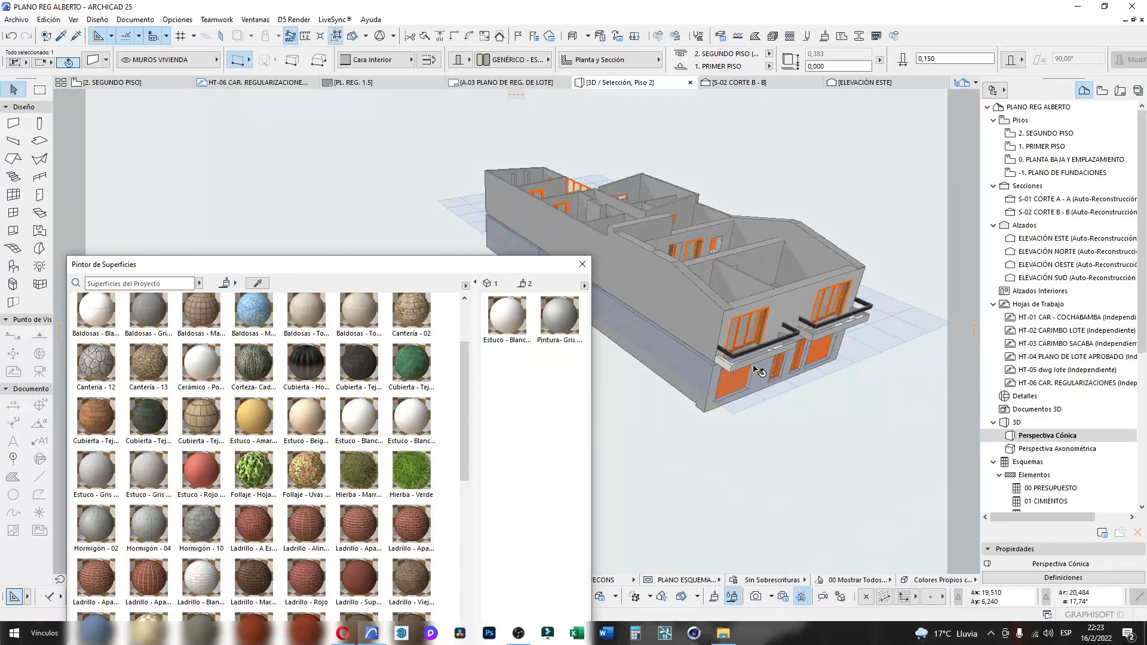
pyautogui.scroll(8, 772, 329)
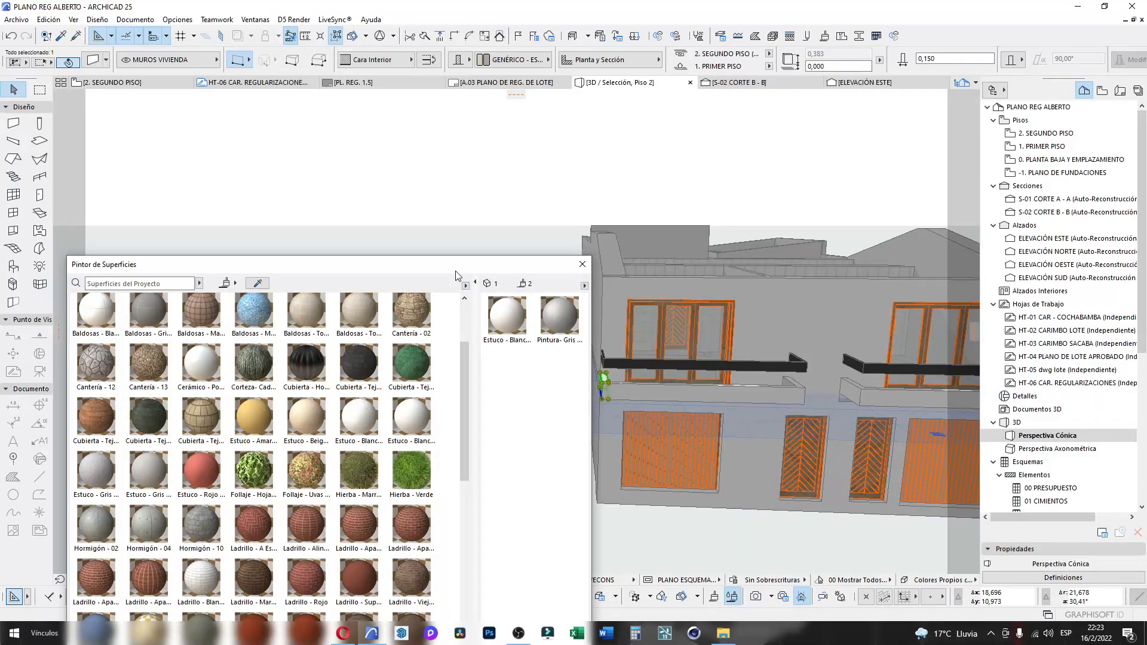
pyautogui.moveTo(442, 272); pyautogui.dragTo(636, 157)
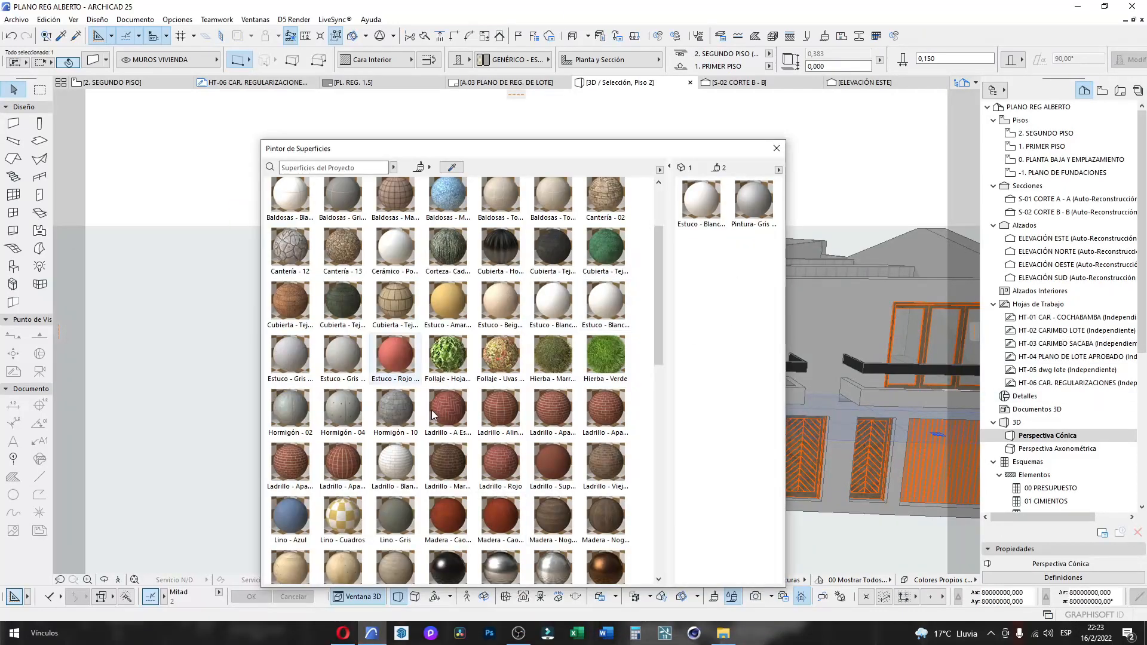